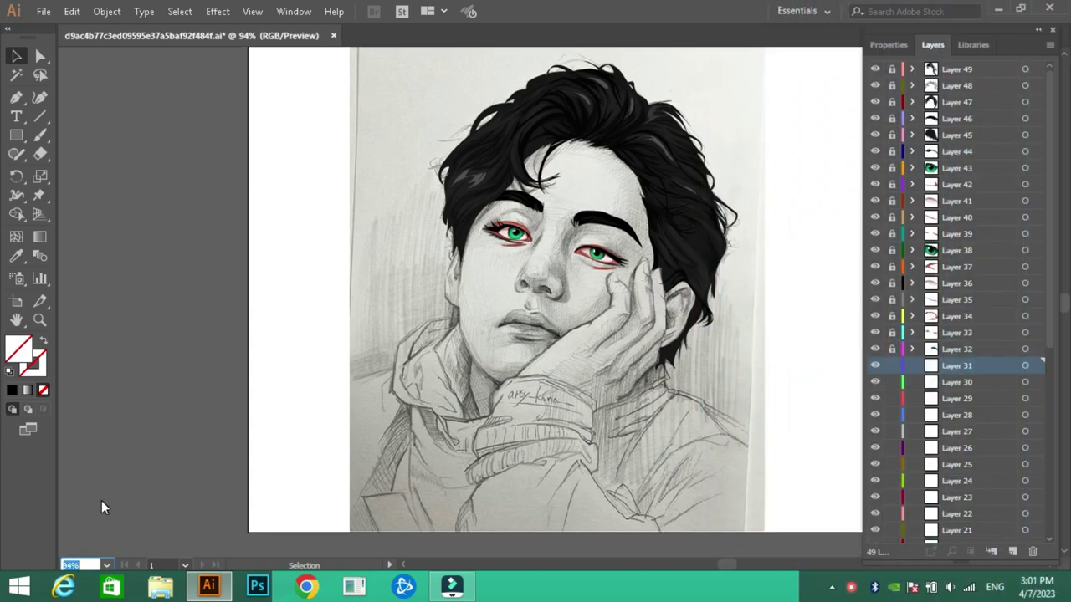
# Step: Zoom to 300% and pen-trace the top curve of the upper lip
pyautogui.click(106, 565)
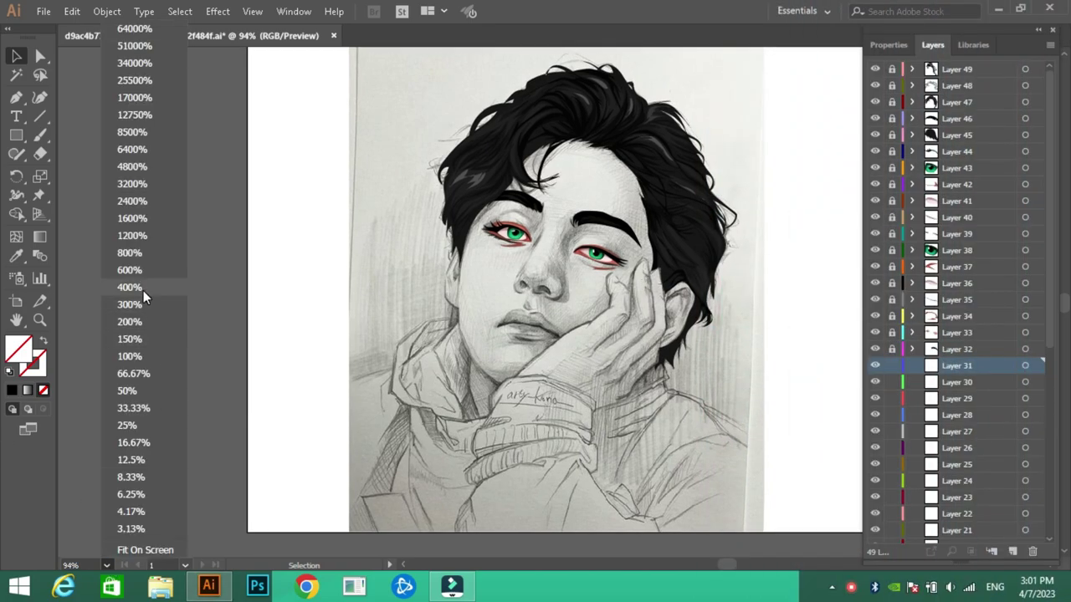
pyautogui.click(146, 295)
pyautogui.press('p')
pyautogui.click(410, 259)
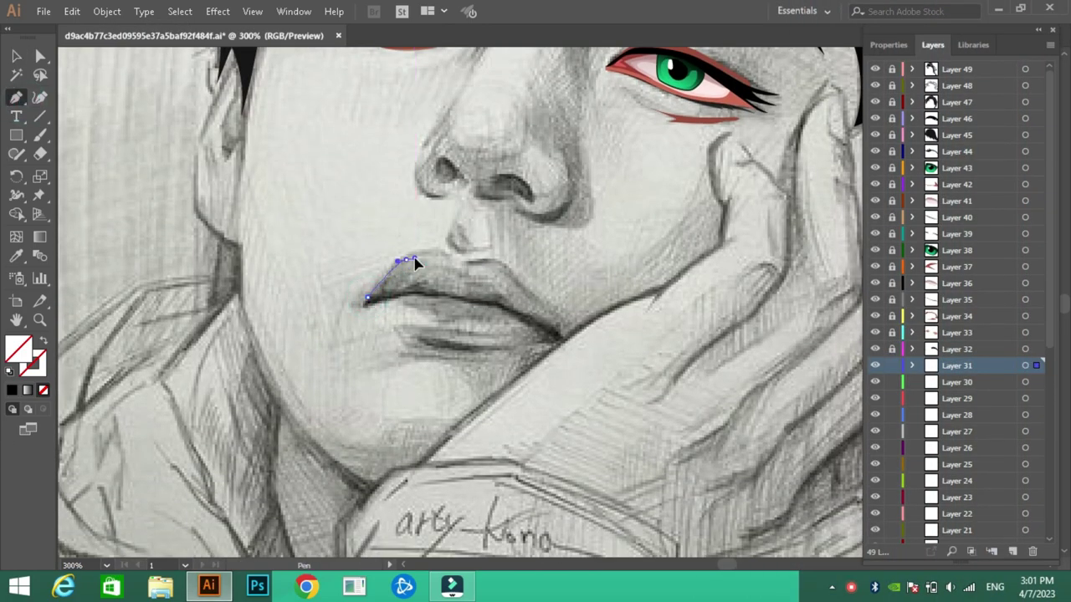
pyautogui.moveTo(460, 270); pyautogui.dragTo(540, 301)
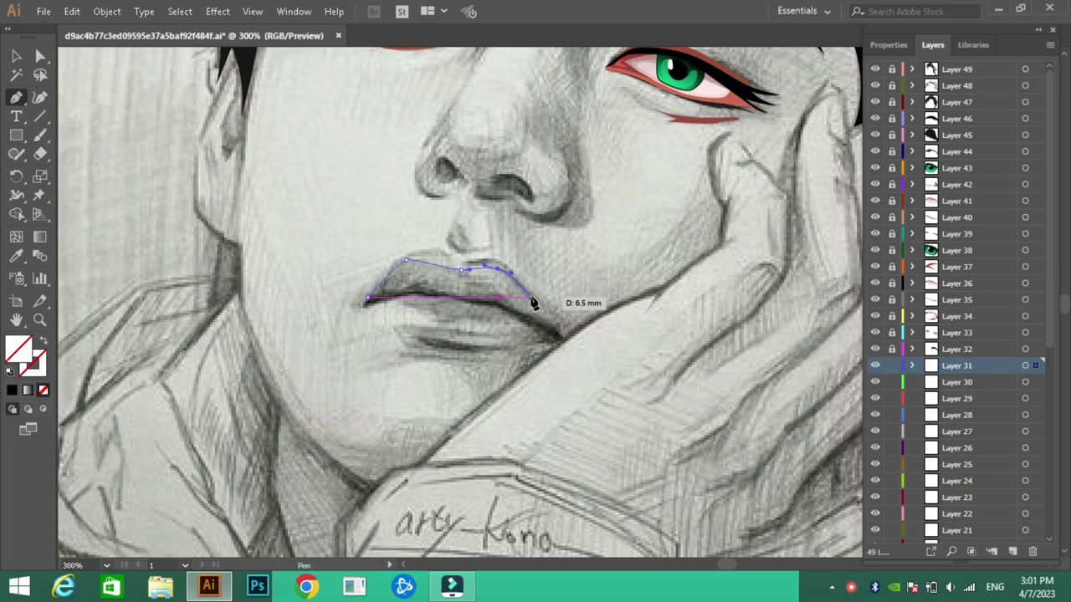
pyautogui.click(16, 154)
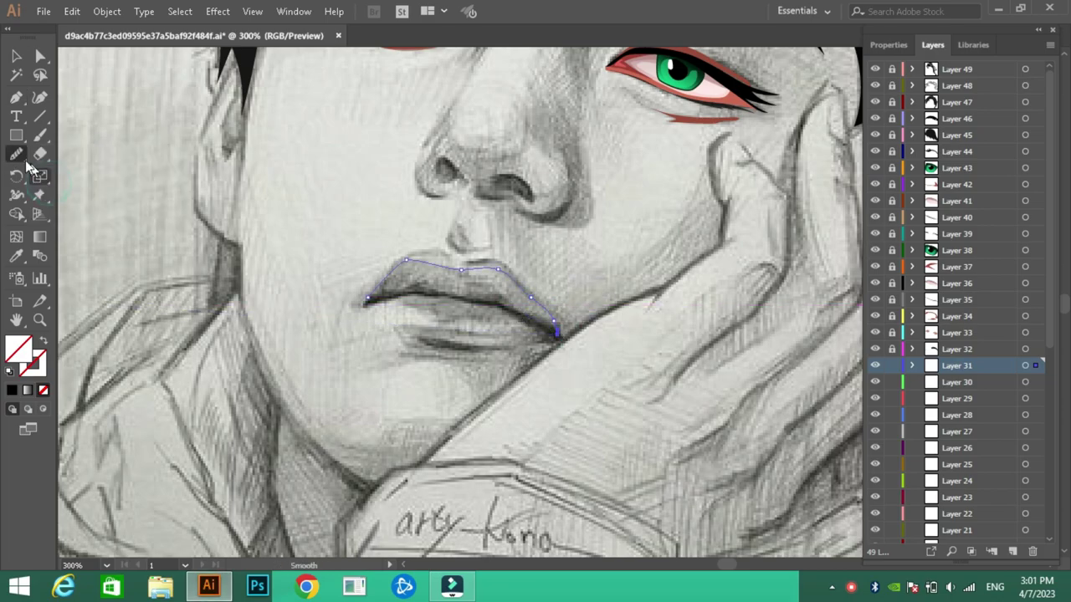
# Step: Zoom closer, pencil the upper lip's lower edge, and fill the lip reddish-brown
pyautogui.click(106, 566)
pyautogui.click(138, 242)
pyautogui.moveTo(328, 256); pyautogui.dragTo(390, 272)
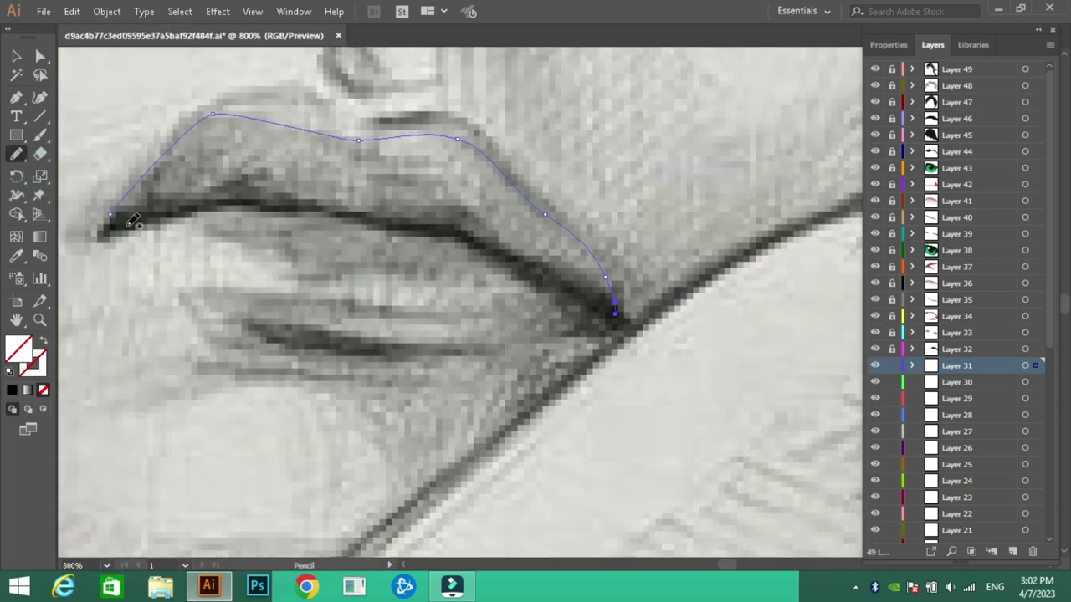
pyautogui.moveTo(186, 182); pyautogui.dragTo(135, 198)
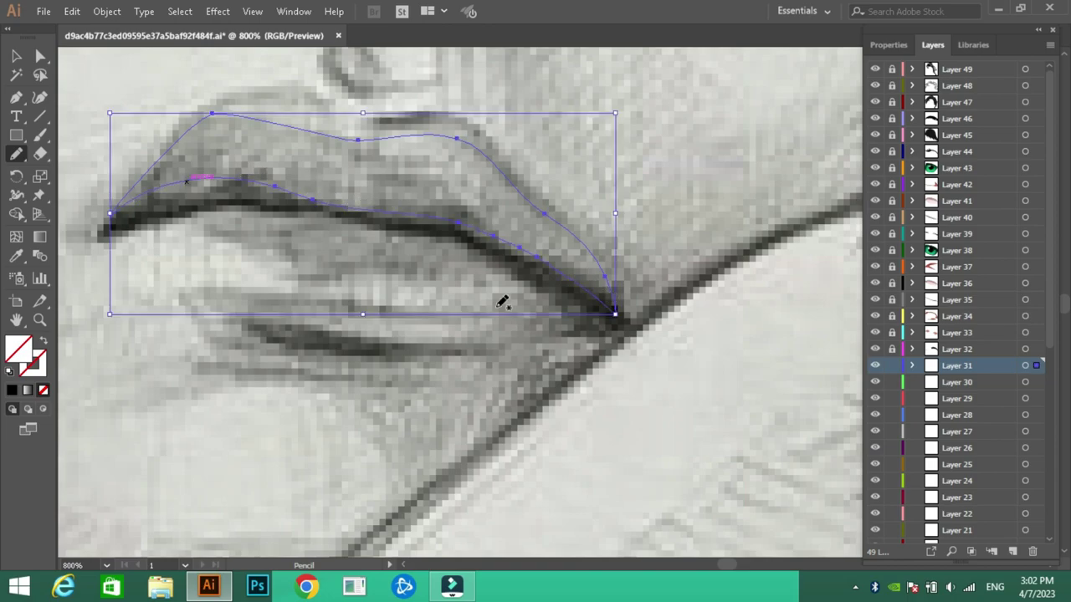
pyautogui.doubleClick(23, 355)
pyautogui.moveTo(463, 198)
pyautogui.mouseDown()
pyautogui.moveTo(481, 246)
pyautogui.moveTo(508, 256)
pyautogui.mouseUp()
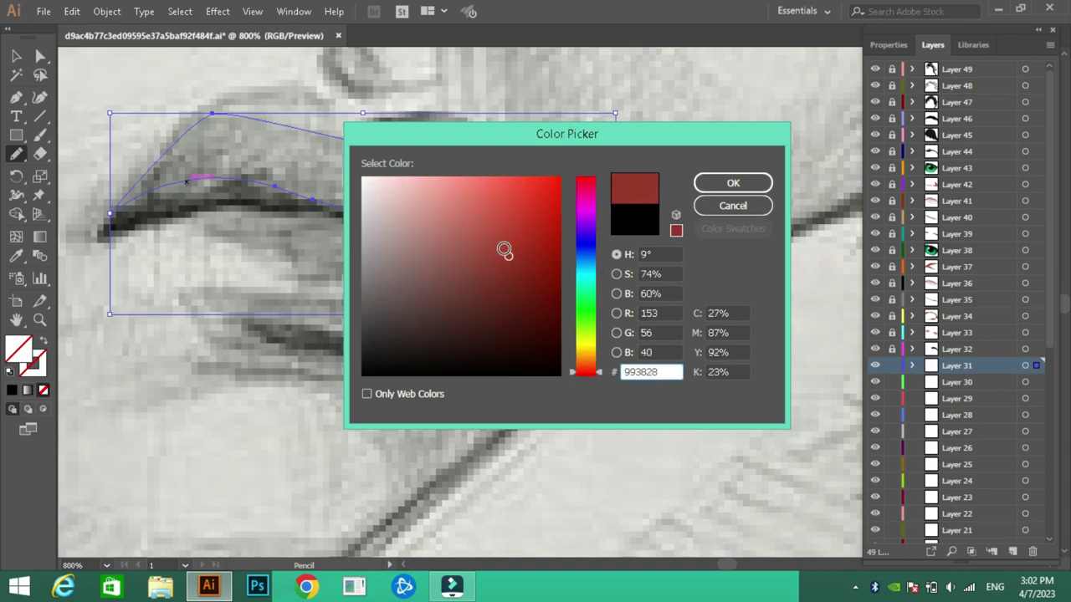
pyautogui.click(502, 248)
# Step: Deselect the filled lip and make Layer 30 the target layer
pyautogui.click(733, 183)
pyautogui.click(16, 56)
pyautogui.click(84, 78)
pyautogui.click(954, 382)
# Step: Pen-draw a second closed upper-lip shape on Layer 30 and fill it lighter red
pyautogui.press('p')
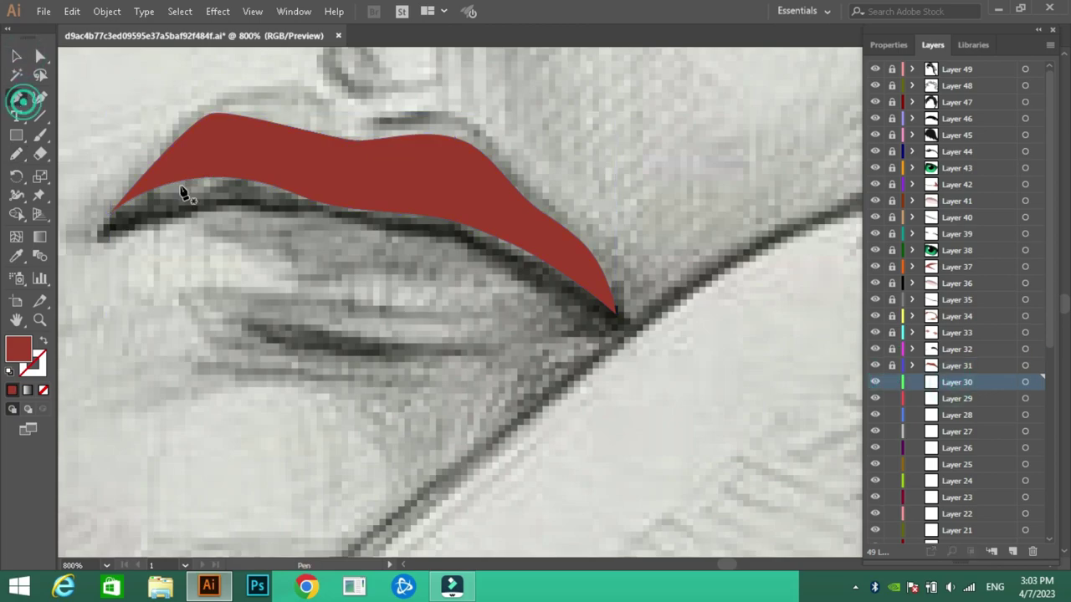
pyautogui.click(109, 215)
pyautogui.click(286, 94)
pyautogui.click(355, 124)
pyautogui.click(466, 120)
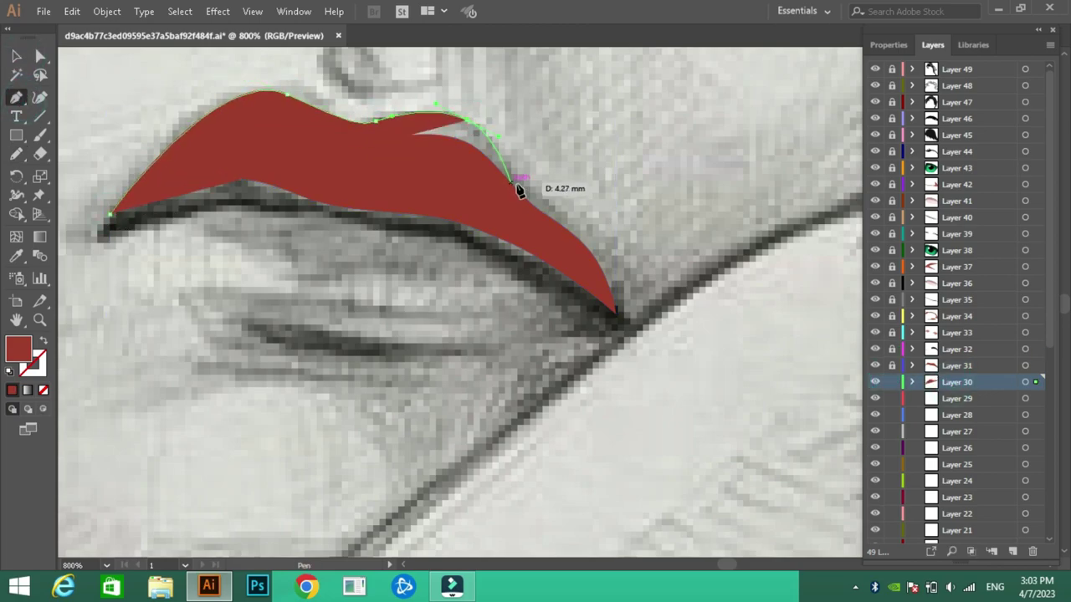
pyautogui.click(536, 195)
pyautogui.click(589, 252)
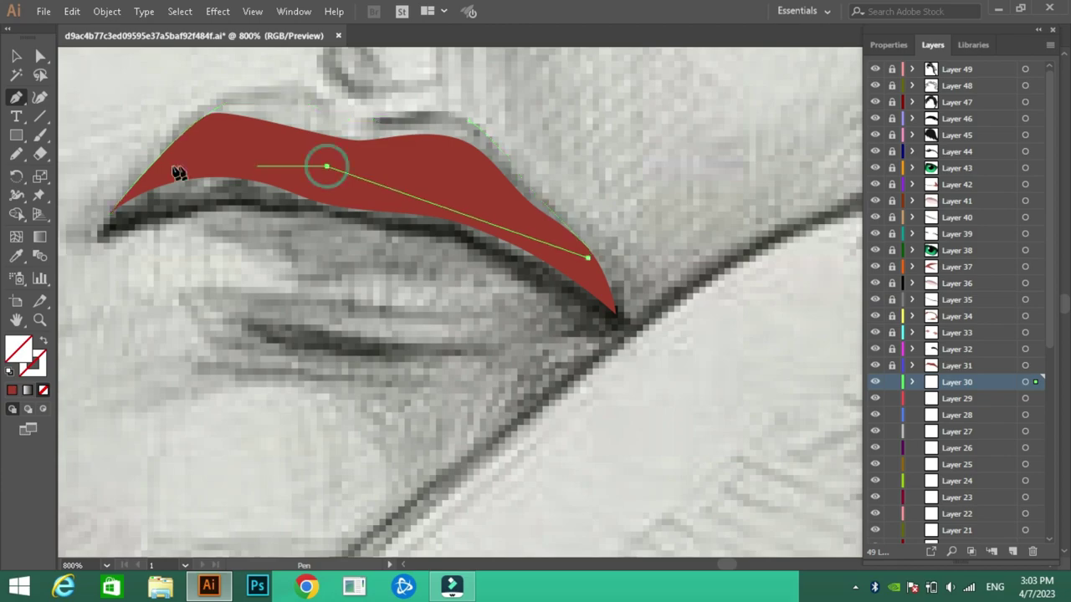
pyautogui.click(326, 168)
pyautogui.click(169, 168)
pyautogui.click(131, 199)
pyautogui.click(109, 215)
pyautogui.doubleClick(19, 347)
pyautogui.click(733, 183)
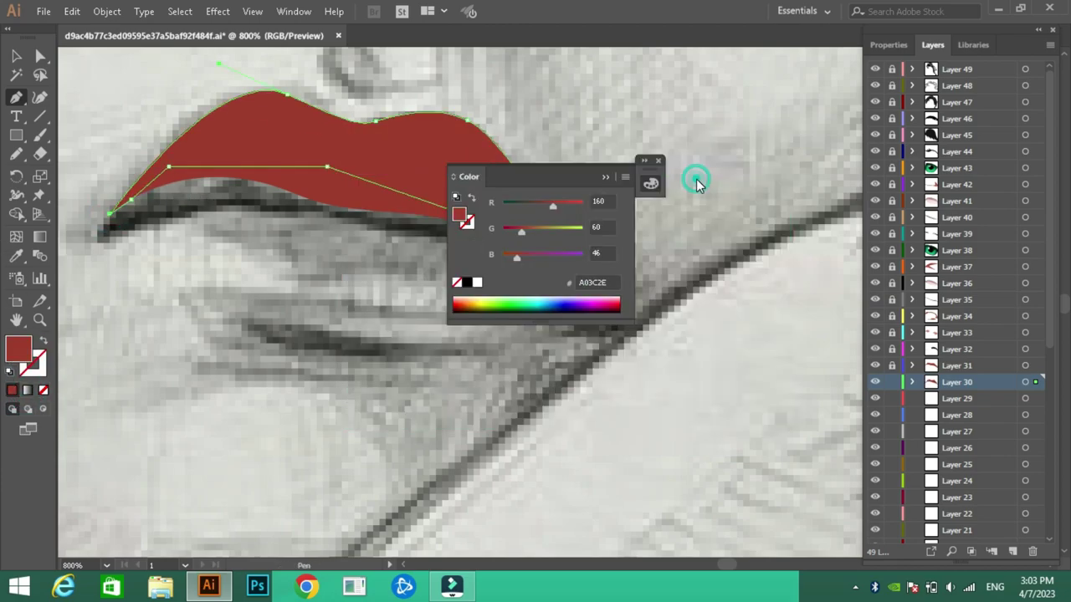
# Step: At 1200% zoom, unlock Layer 31 and reshape the upper lip's top curve
pyautogui.click(16, 56)
pyautogui.click(96, 72)
pyautogui.click(107, 566)
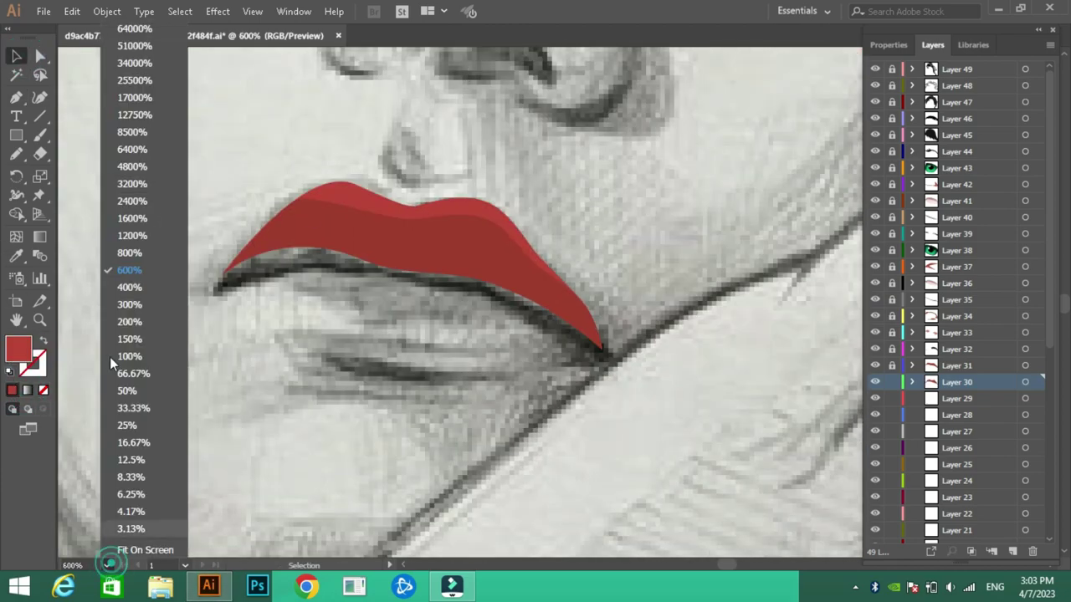
pyautogui.click(138, 248)
pyautogui.hscroll(-3, 343, 263)
pyautogui.click(892, 368)
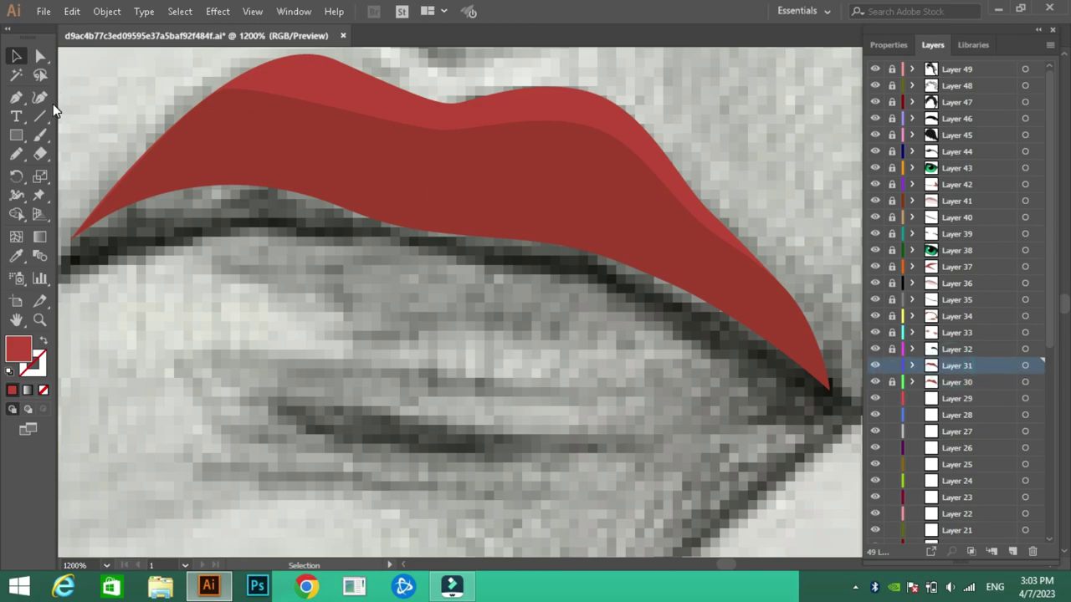
pyautogui.click(37, 56)
pyautogui.moveTo(444, 130)
pyautogui.mouseDown()
pyautogui.moveTo(456, 136)
pyautogui.moveTo(381, 100)
pyautogui.mouseUp()
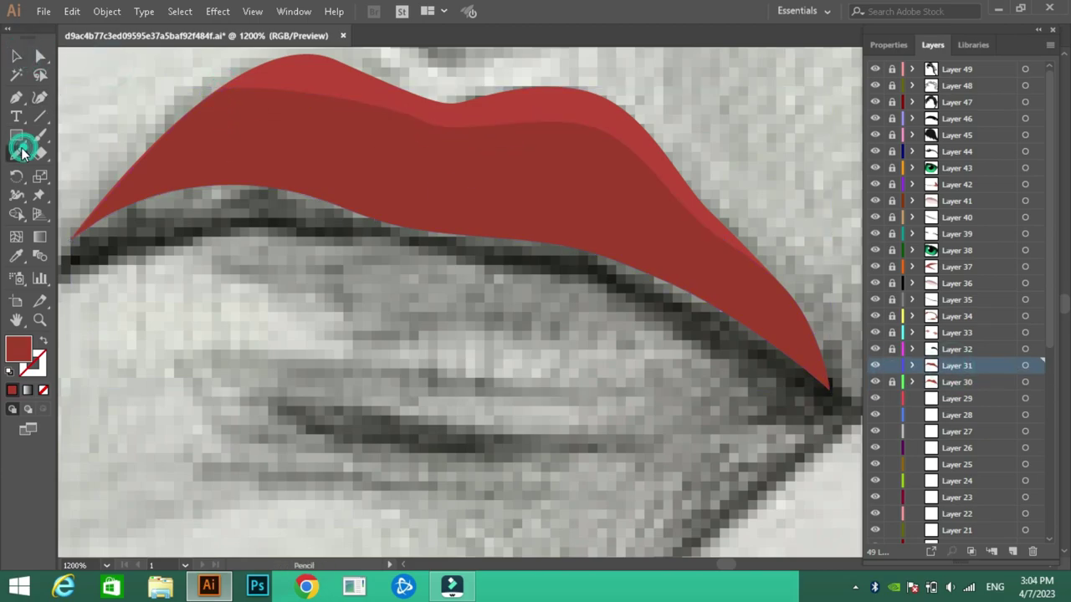
# Step: Give the upper lip a red-to-dark-red gradient at a -90° angle
pyautogui.click(15, 55)
pyautogui.doubleClick(19, 348)
pyautogui.press('Escape')
pyautogui.click(28, 390)
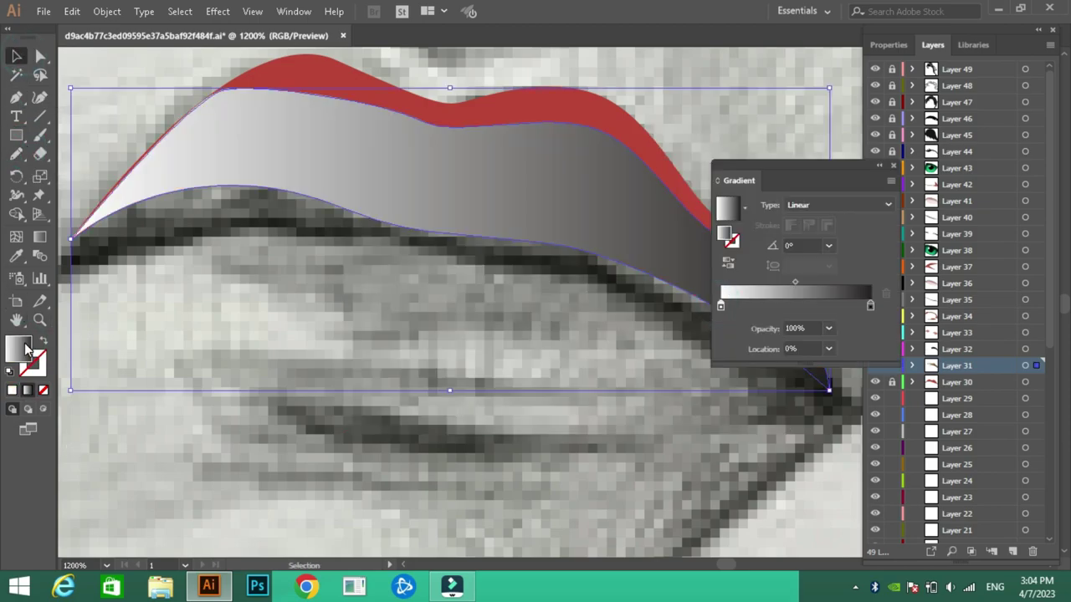
pyautogui.doubleClick(19, 347)
pyautogui.click(733, 182)
pyautogui.doubleClick(18, 347)
pyautogui.click(530, 287)
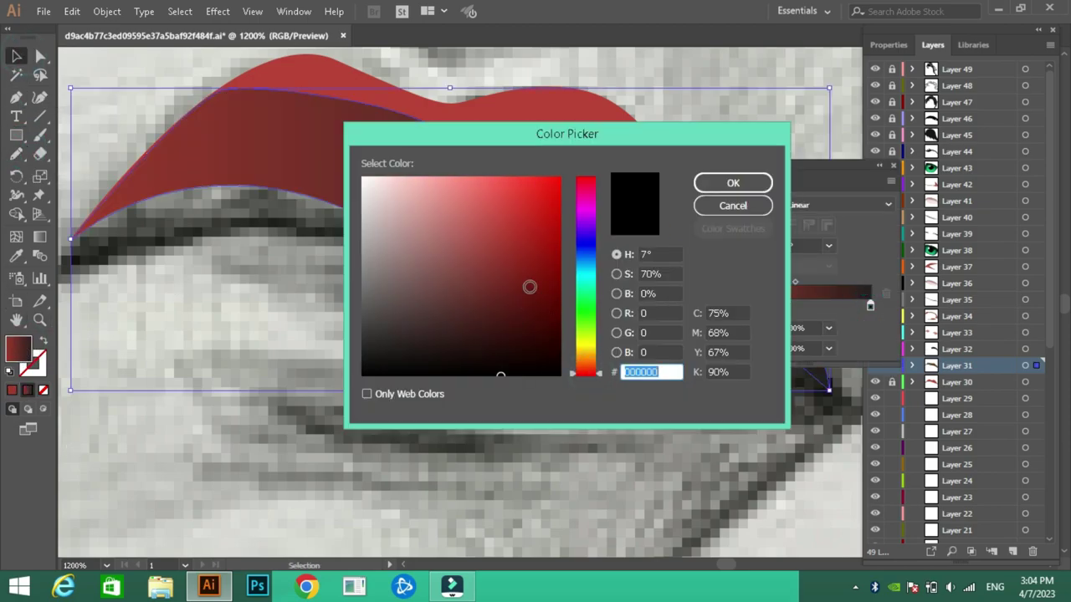
pyautogui.click(733, 183)
pyautogui.click(828, 245)
pyautogui.click(848, 477)
pyautogui.click(893, 164)
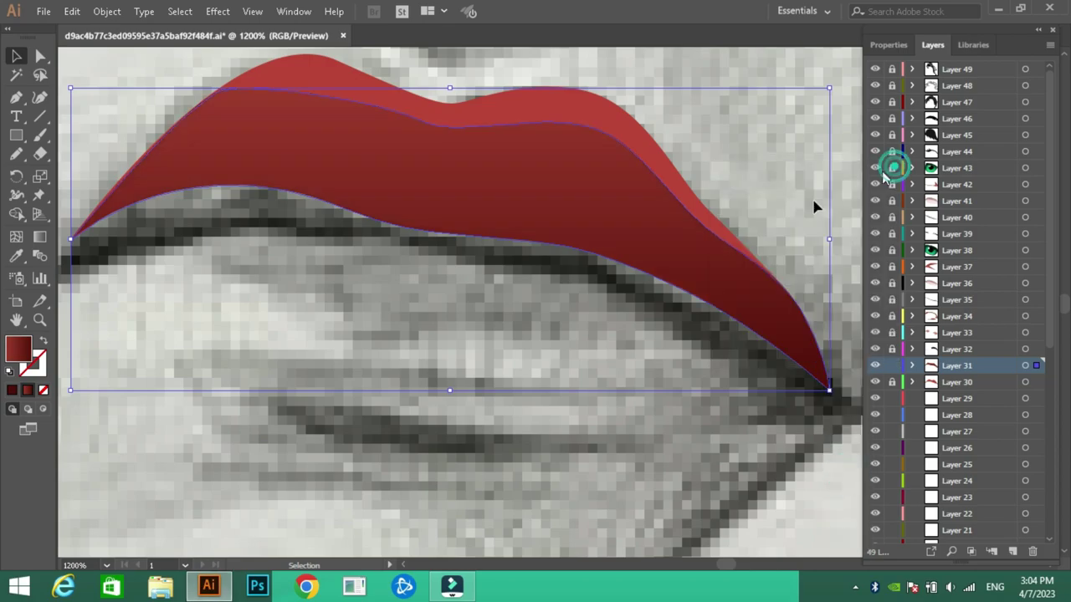
pyautogui.click(812, 206)
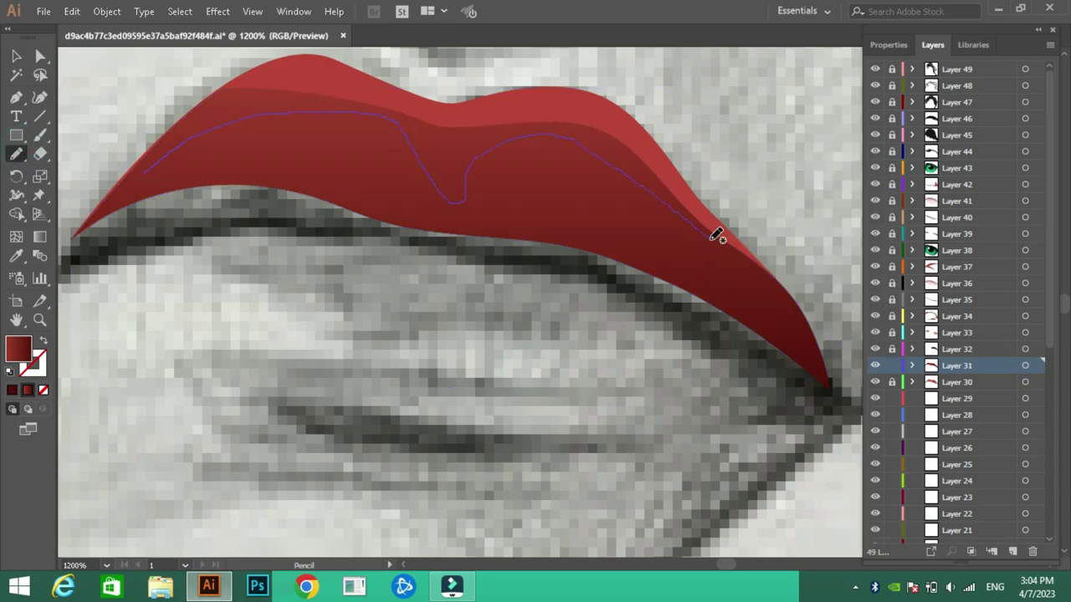
# Step: Pencil a faint 25%-opacity inner shading shape inside the upper lip
pyautogui.moveTo(161, 168); pyautogui.dragTo(156, 171)
pyautogui.click(889, 44)
pyautogui.click(15, 55)
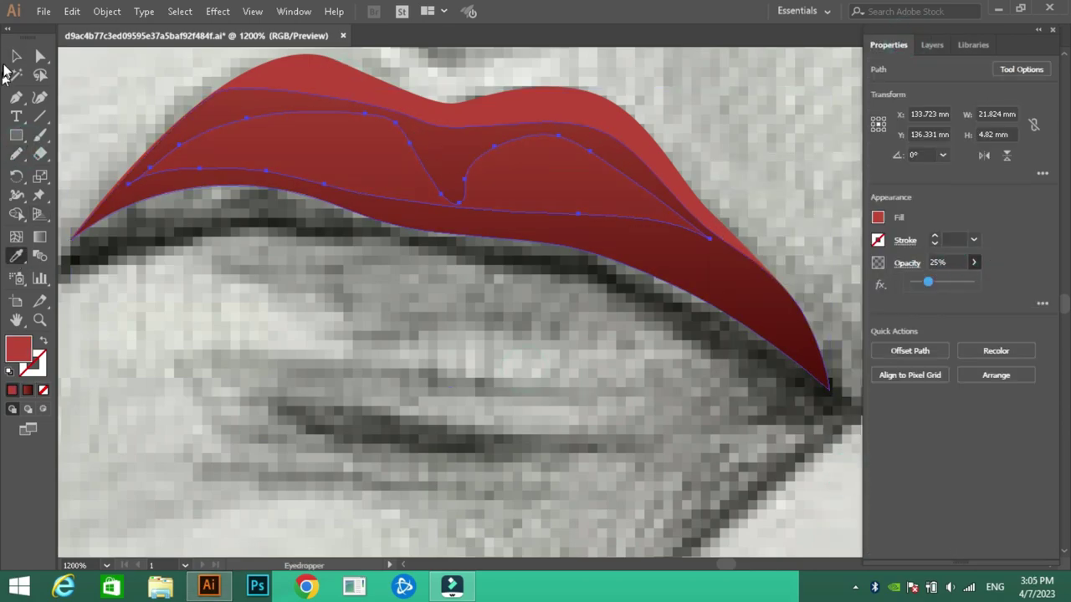
pyautogui.hotkey('ctrl', 'shift', 'a')
pyautogui.click(932, 45)
pyautogui.click(106, 566)
# Step: At 800%, trace a shadow under the upper lip and fill it dark red 2D0B08
pyautogui.click(126, 268)
pyautogui.press('n')
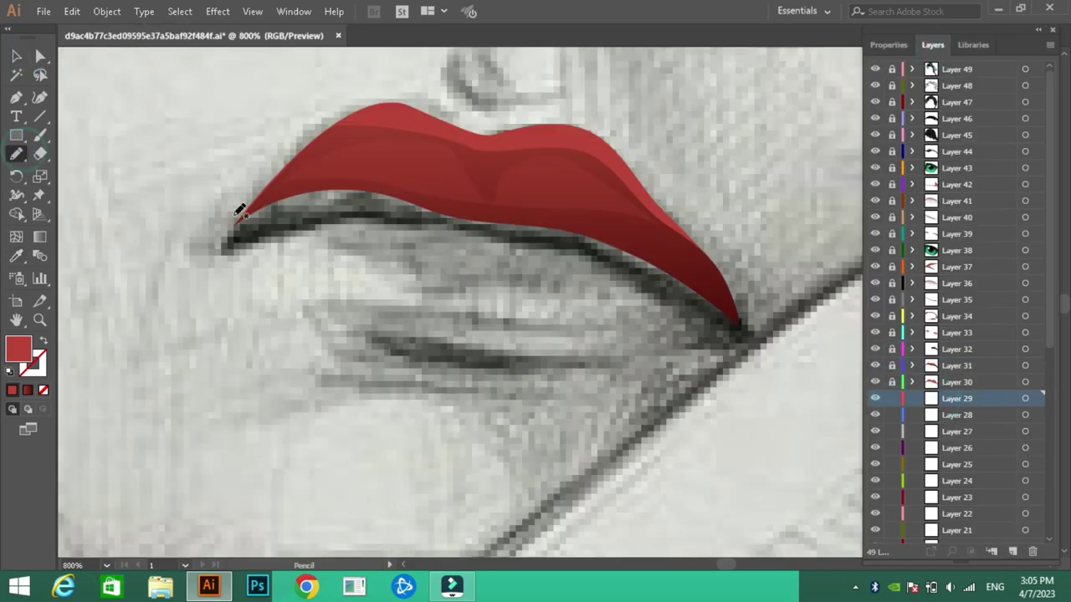
pyautogui.moveTo(226, 238); pyautogui.dragTo(227, 253)
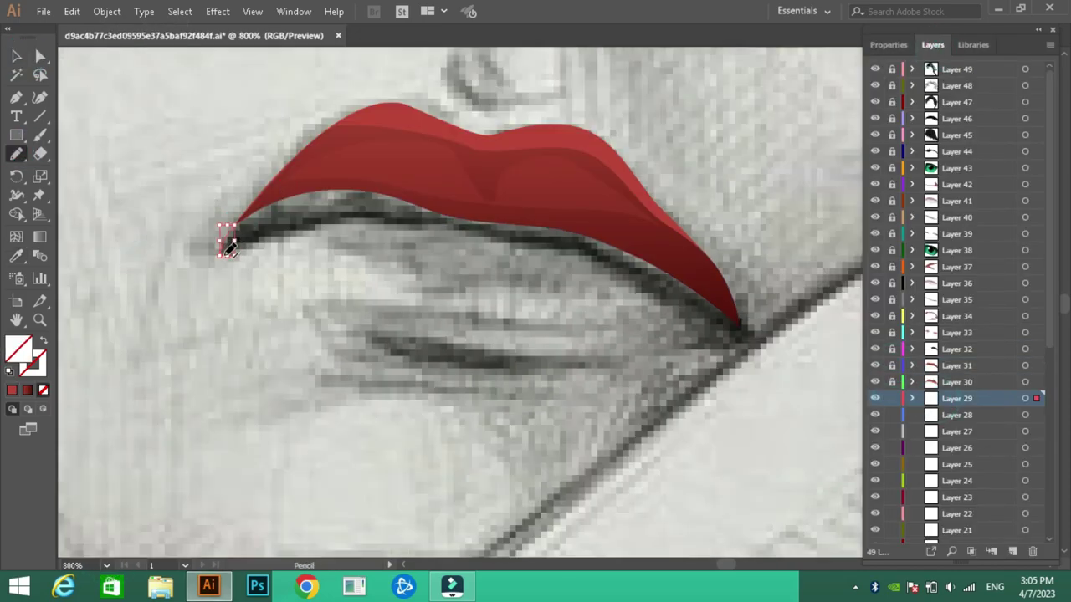
pyautogui.moveTo(750, 327); pyautogui.dragTo(600, 208)
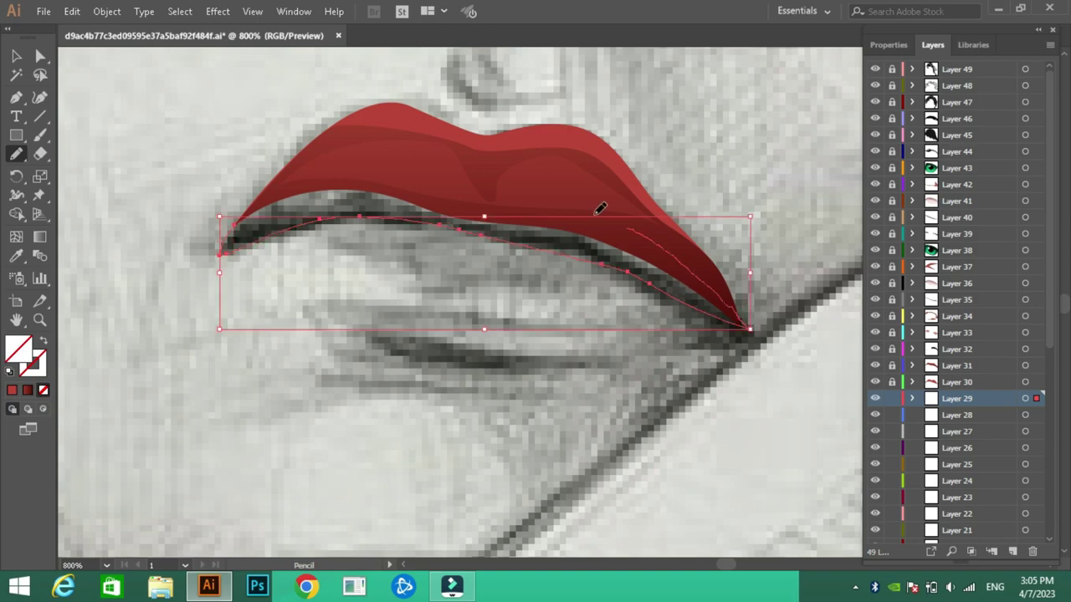
pyautogui.press('i')
pyautogui.click(461, 210)
pyautogui.doubleClick(19, 346)
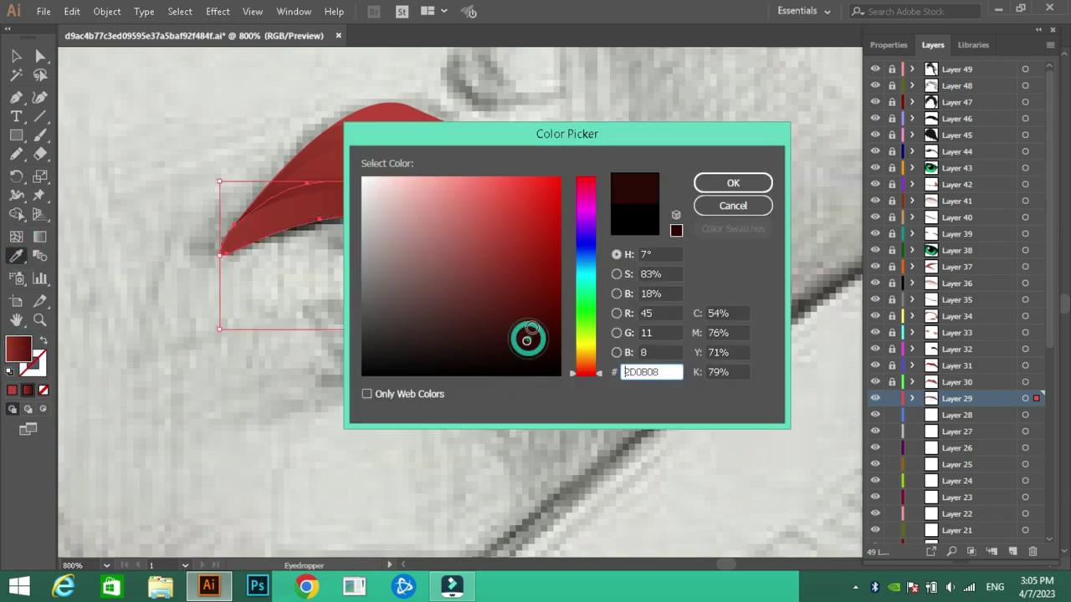
pyautogui.click(525, 337)
pyautogui.click(732, 182)
pyautogui.hotkey('ctrl', 'shift', 'a')
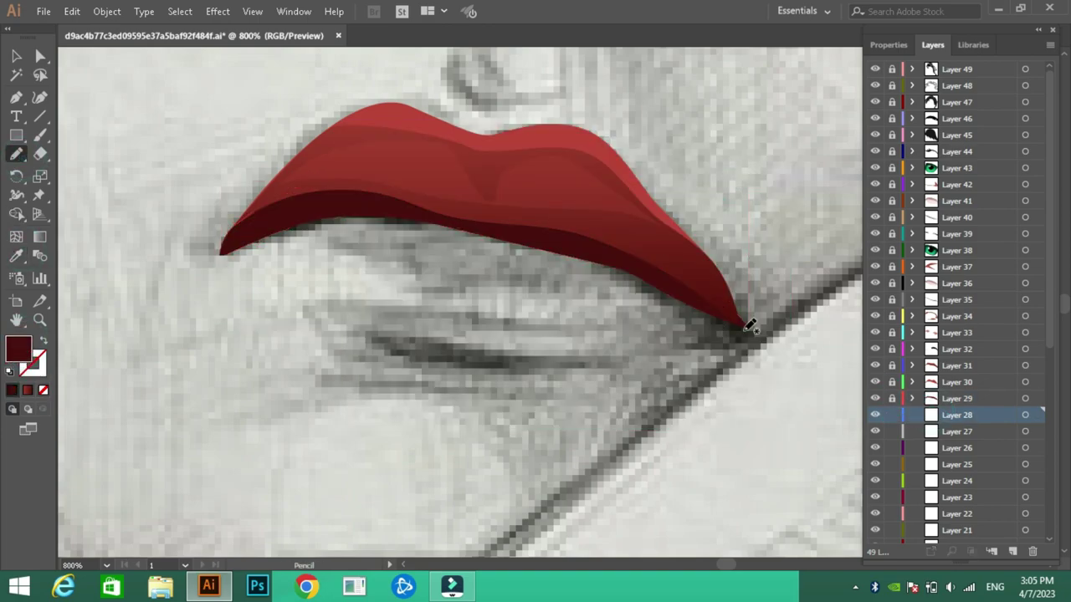
# Step: Pencil the lower lip's outline and a highlight shape on it
pyautogui.moveTo(234, 253); pyautogui.dragTo(223, 254)
pyautogui.moveTo(224, 253); pyautogui.dragTo(443, 186)
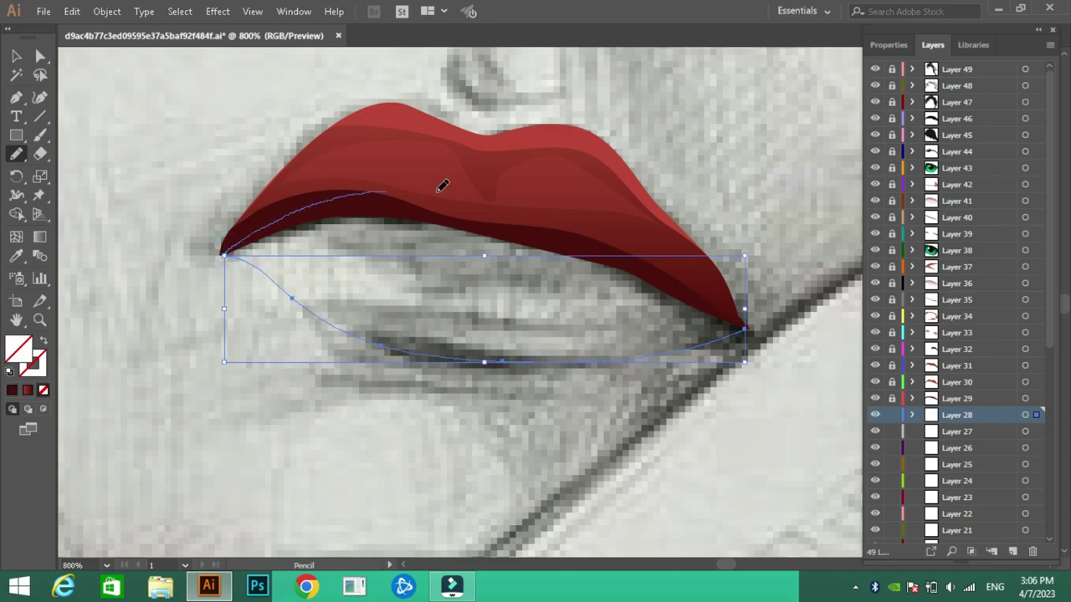
pyautogui.moveTo(749, 317); pyautogui.dragTo(744, 326)
pyautogui.click(41, 56)
pyautogui.click(225, 253)
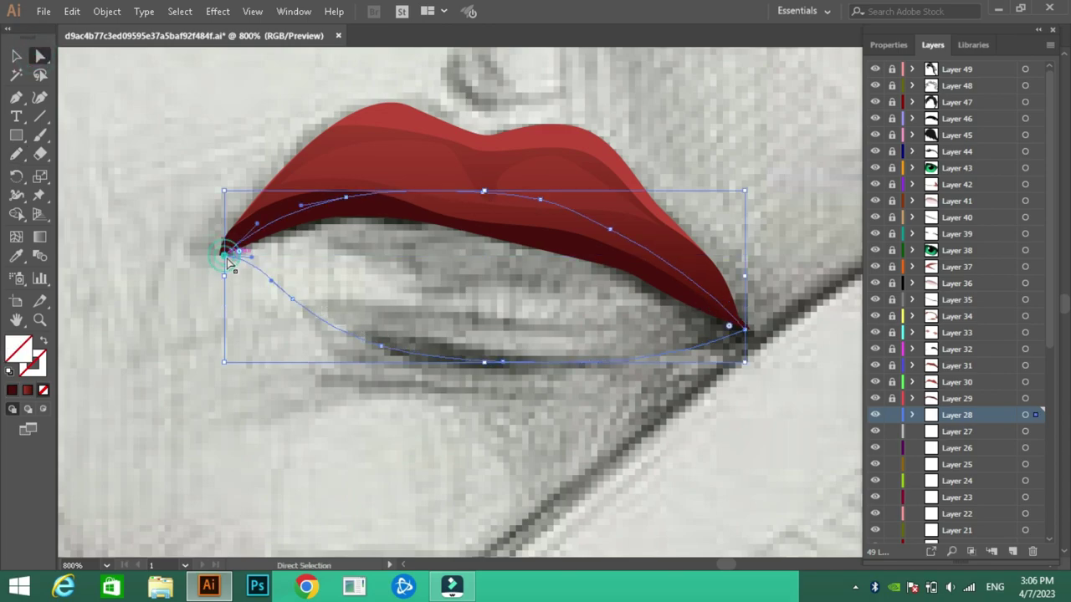
pyautogui.click(11, 55)
pyautogui.hotkey('ctrl', 'shift', 'a')
pyautogui.press('n')
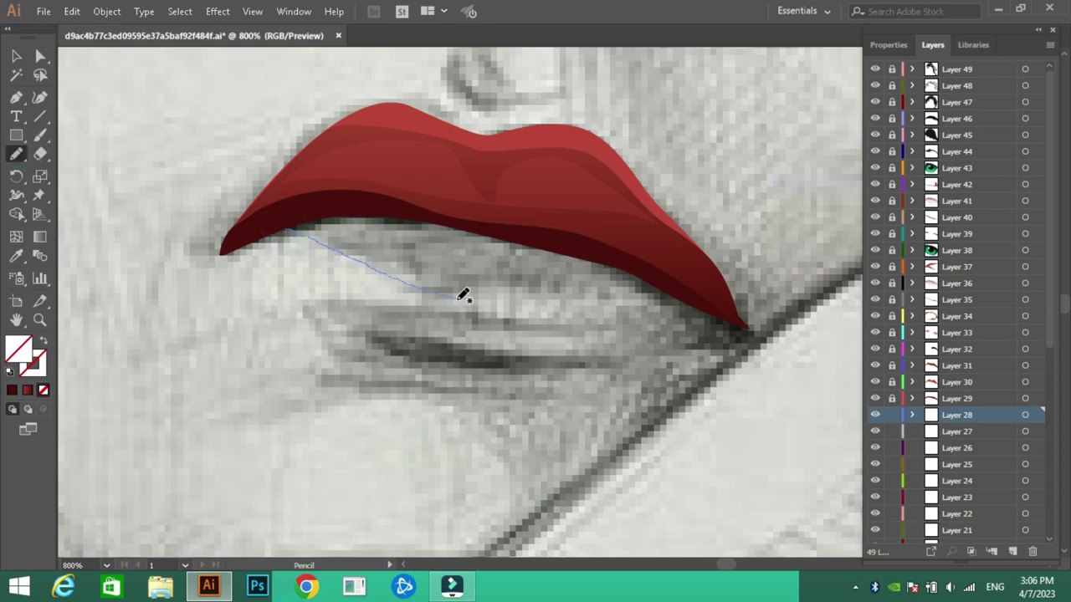
pyautogui.moveTo(670, 311); pyautogui.dragTo(670, 315)
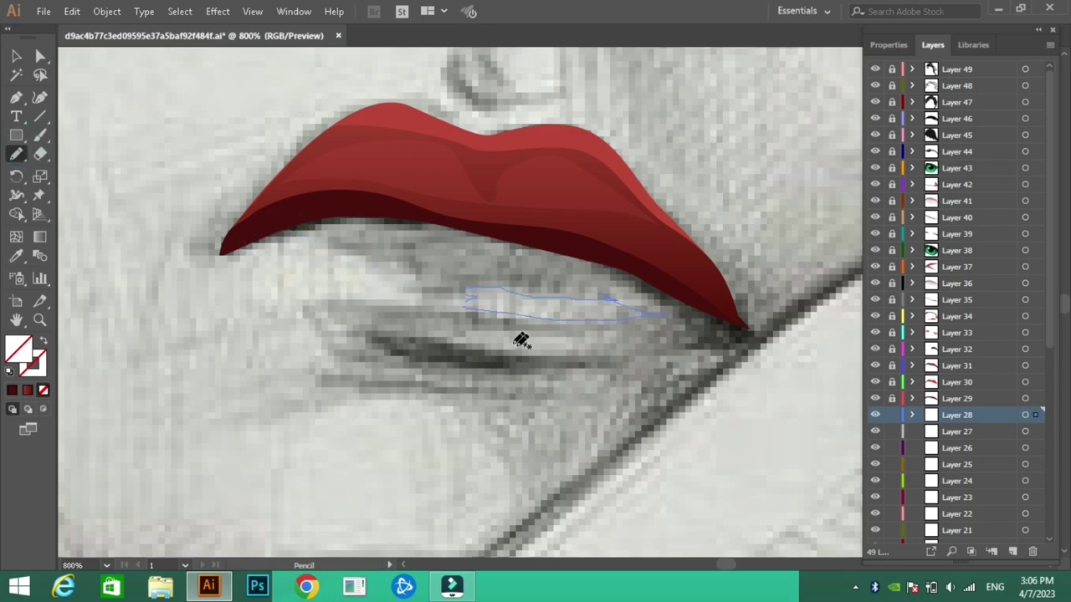
# Step: Fill the selected lower-lip shapes with the upper lip's red via Eyedropper
pyautogui.hotkey('ctrl', 'a')
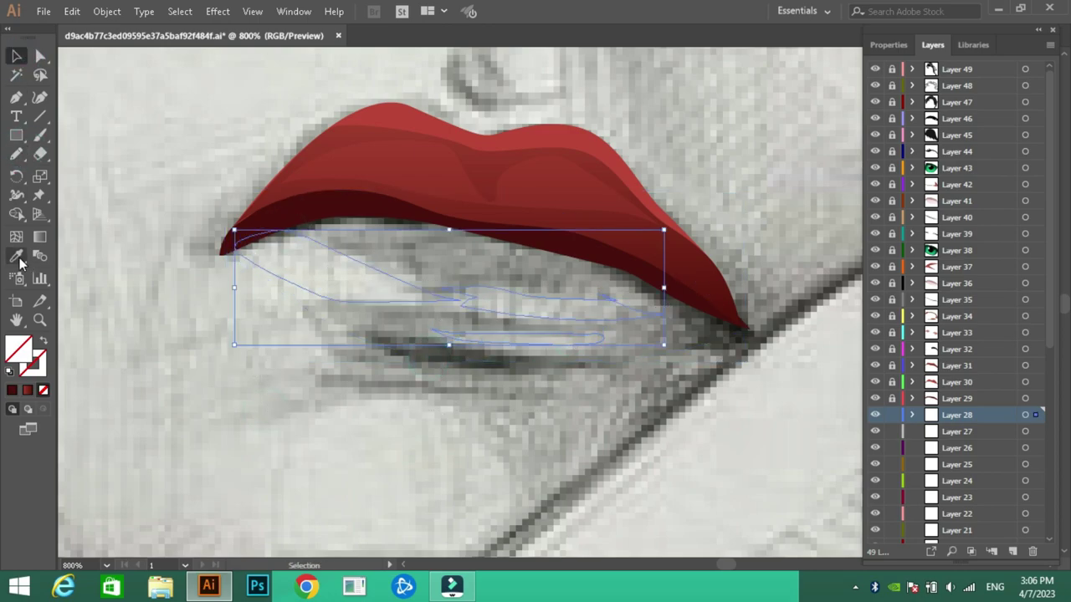
pyautogui.press('i')
pyautogui.click(419, 117)
pyautogui.click(19, 55)
pyautogui.click(577, 360)
pyautogui.press('i')
pyautogui.click(435, 122)
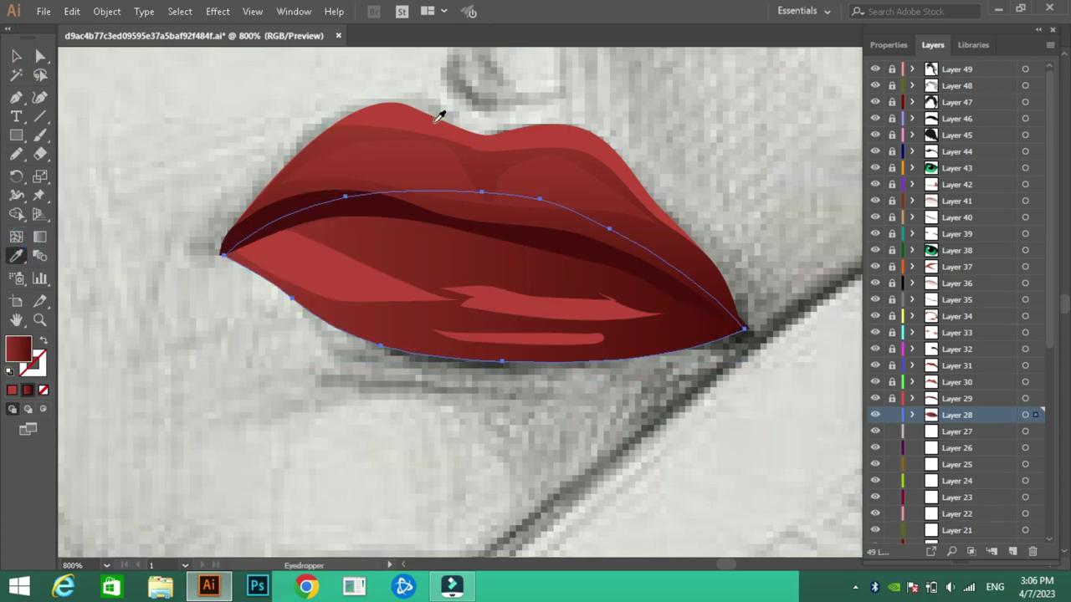
# Step: Darken the main lower-lip shape to red AA332B
pyautogui.doubleClick(20, 350)
pyautogui.click(508, 243)
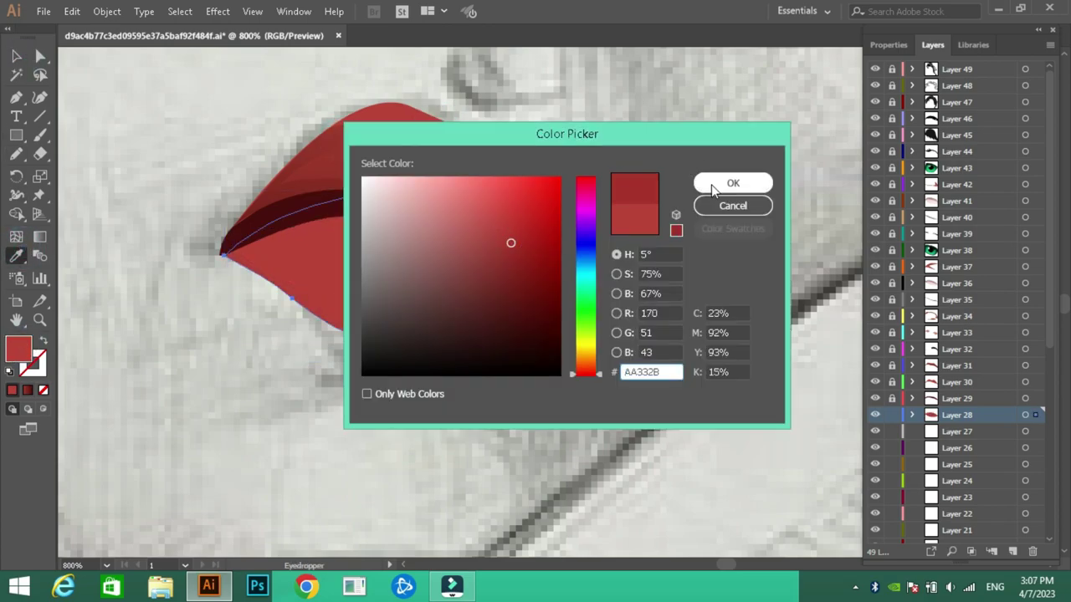
pyautogui.click(717, 179)
pyautogui.press('v')
pyautogui.click(100, 100)
pyautogui.click(461, 234)
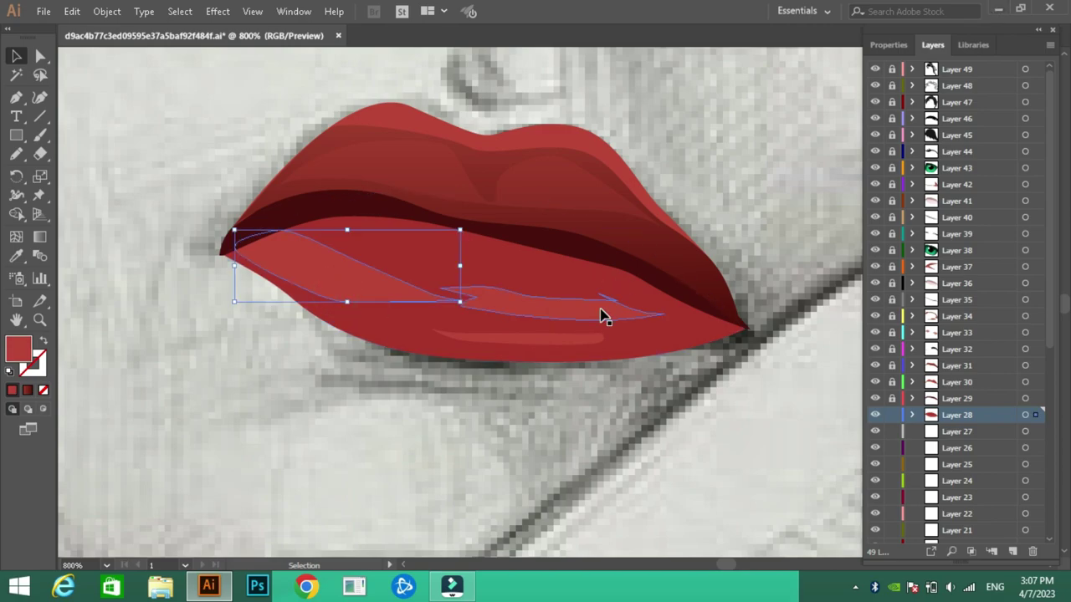
pyautogui.keyDown('shift'); pyautogui.click(603, 313); pyautogui.keyUp('shift')
pyautogui.click(804, 142)
# Step: Pencil a highlight stroke on the lower lip and fill it a lighter red
pyautogui.press('n')
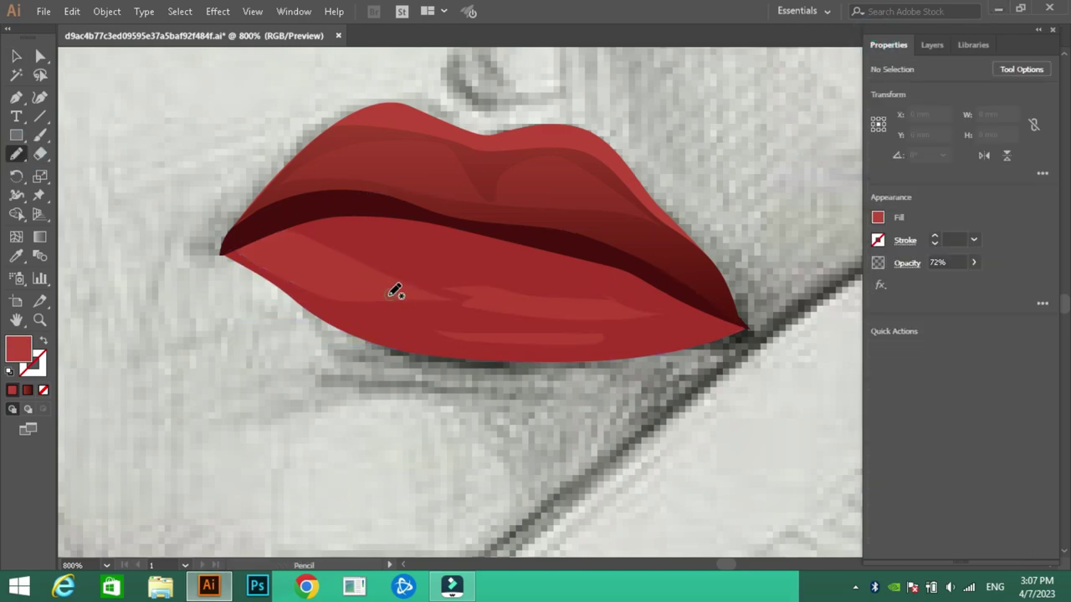
pyautogui.moveTo(390, 293); pyautogui.dragTo(284, 257)
pyautogui.moveTo(618, 301); pyautogui.dragTo(540, 312)
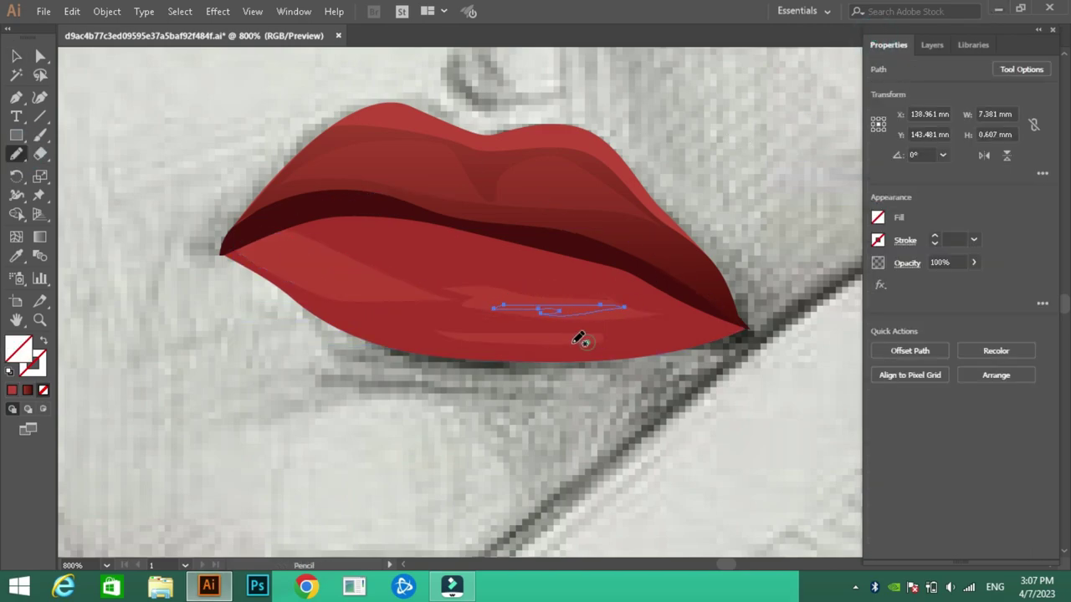
pyautogui.click(351, 283)
pyautogui.doubleClick(19, 347)
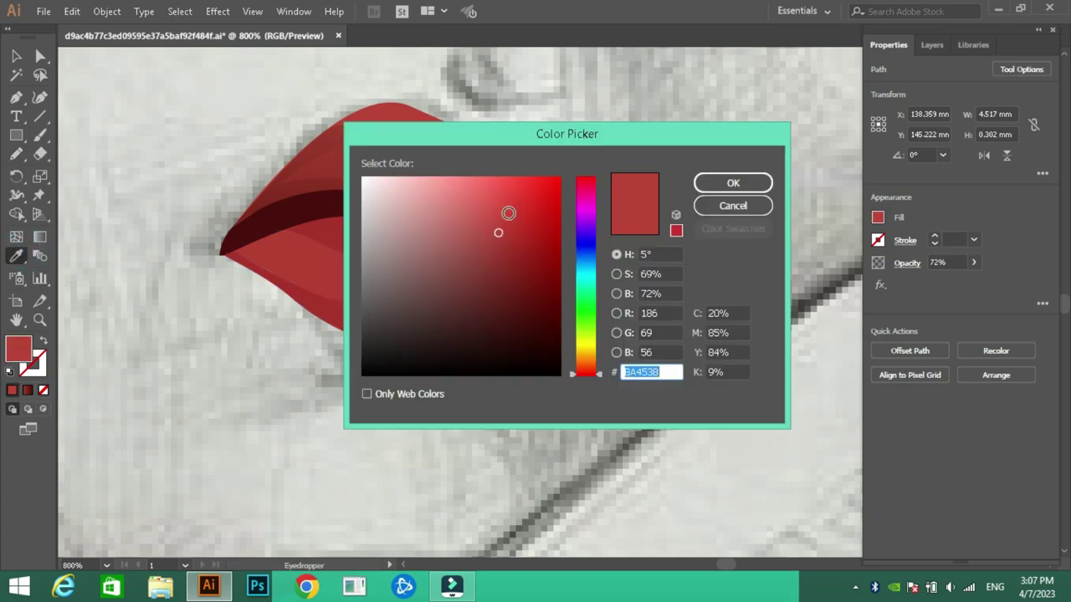
pyautogui.click(712, 180)
pyautogui.click(23, 61)
pyautogui.click(610, 259)
# Step: Fill the lower lip's highlight strokes pink
pyautogui.click(578, 309)
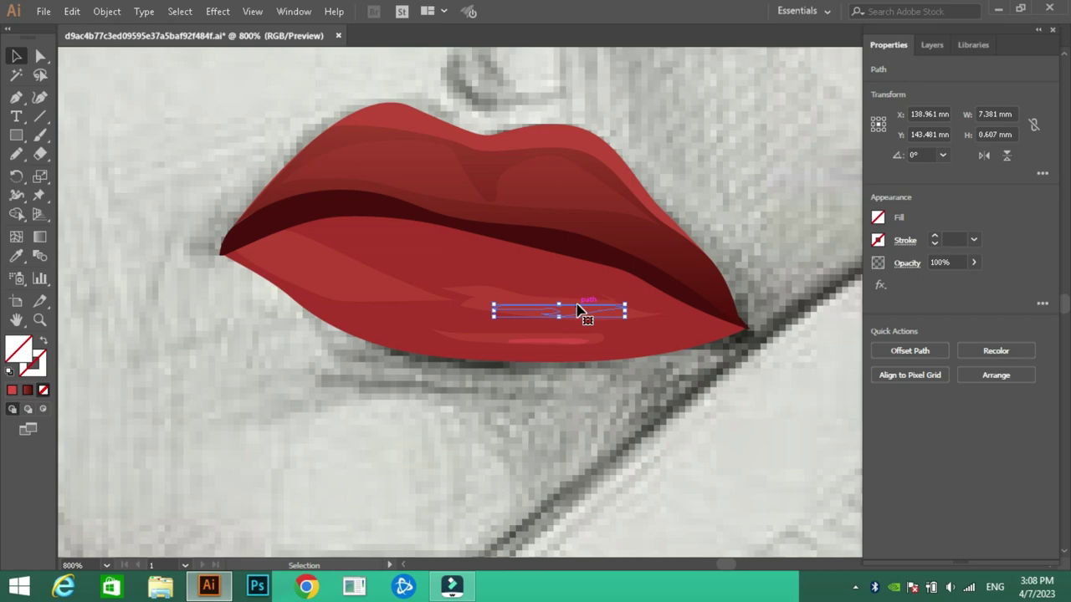
pyautogui.click(12, 390)
pyautogui.click(304, 270)
pyautogui.click(707, 156)
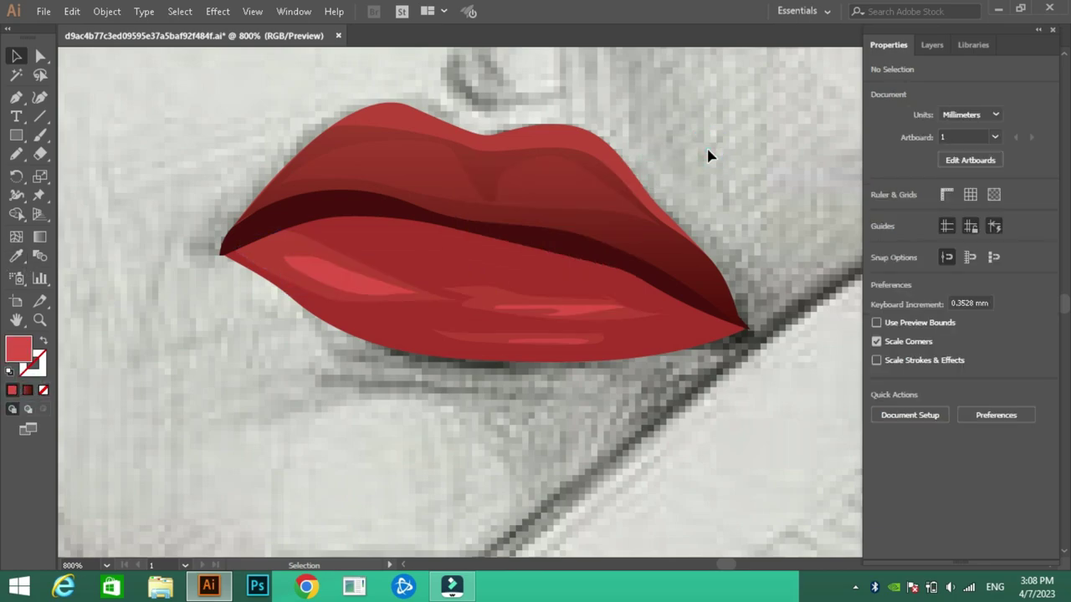
# Step: Trace a scalloped dark maroon shadow along the lower lip's top edge
pyautogui.press('n')
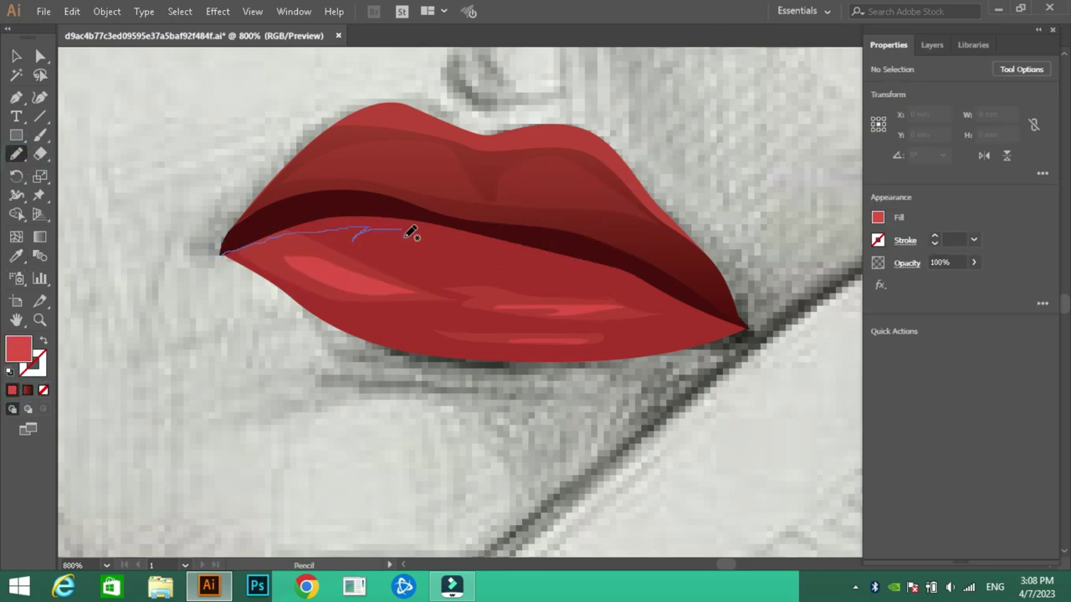
pyautogui.moveTo(655, 292)
pyautogui.mouseDown()
pyautogui.moveTo(738, 322)
pyautogui.moveTo(222, 254)
pyautogui.mouseUp()
pyautogui.click(15, 256)
pyautogui.click(418, 209)
pyautogui.press('v')
pyautogui.click(148, 103)
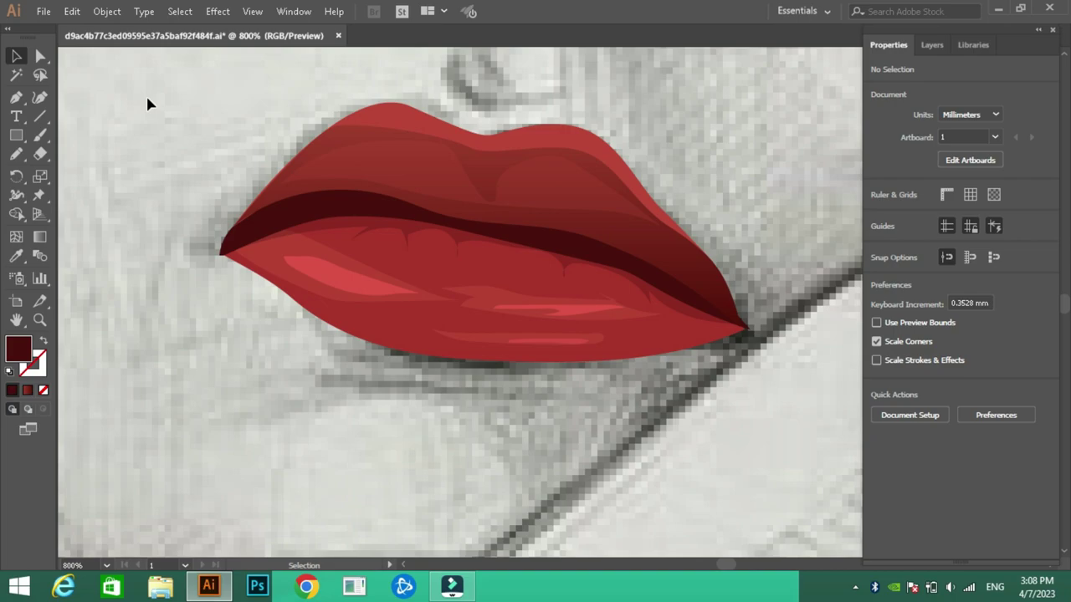
pyautogui.scroll(-1, 598, 210)
pyautogui.click(932, 44)
# Step: On Layer 27, pencil a shape along the lower lip's bottom edge and fill it with sampled lip red
pyautogui.click(956, 431)
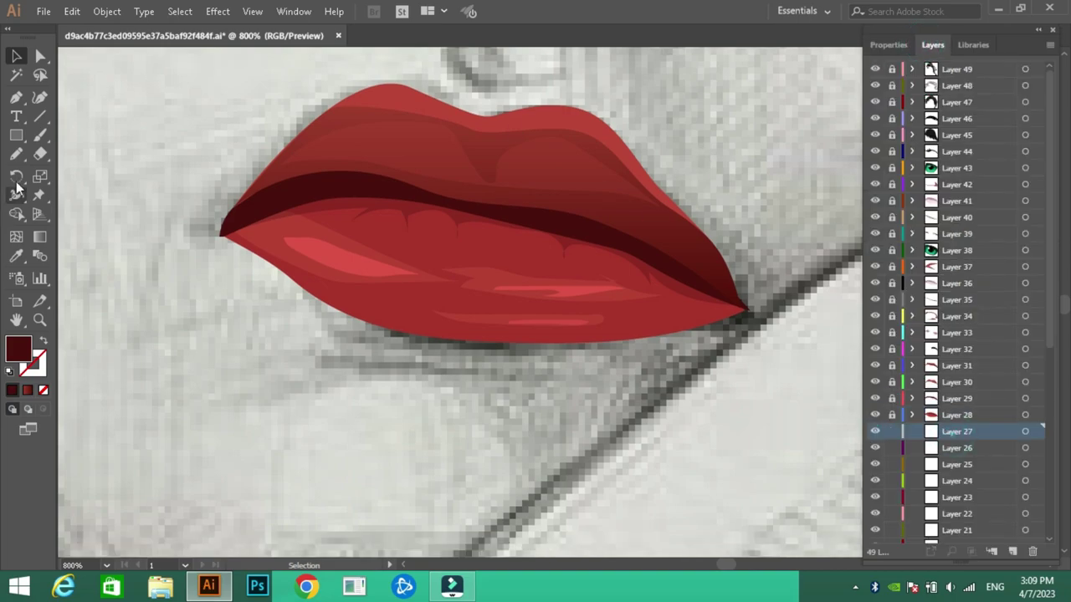
pyautogui.press('n')
pyautogui.moveTo(395, 326); pyautogui.dragTo(393, 327)
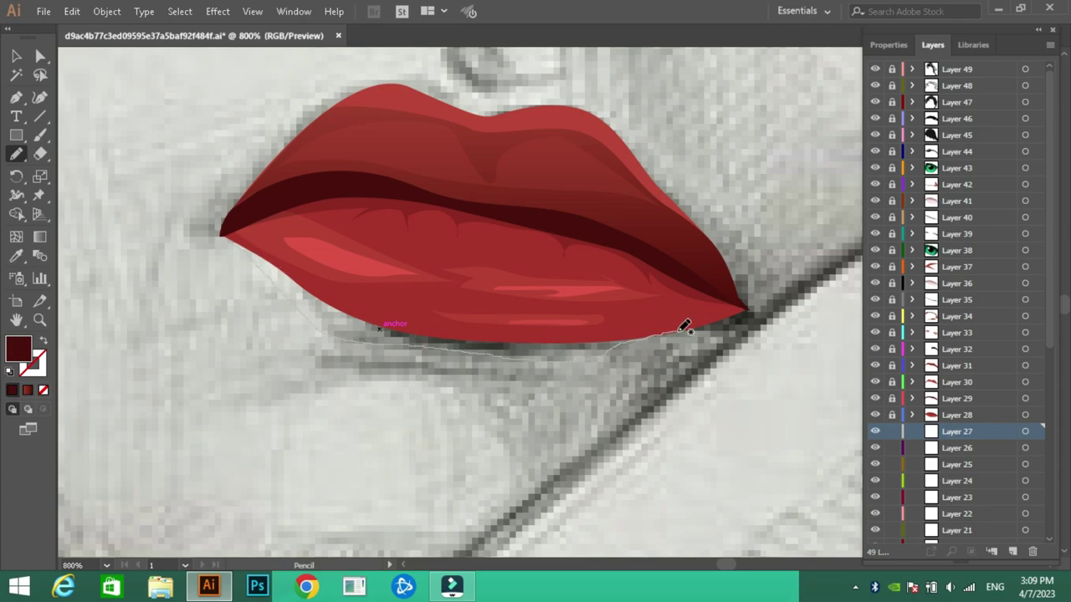
pyautogui.moveTo(684, 326)
pyautogui.mouseDown()
pyautogui.moveTo(742, 307)
pyautogui.moveTo(618, 350)
pyautogui.moveTo(742, 328)
pyautogui.mouseUp()
pyautogui.press('a')
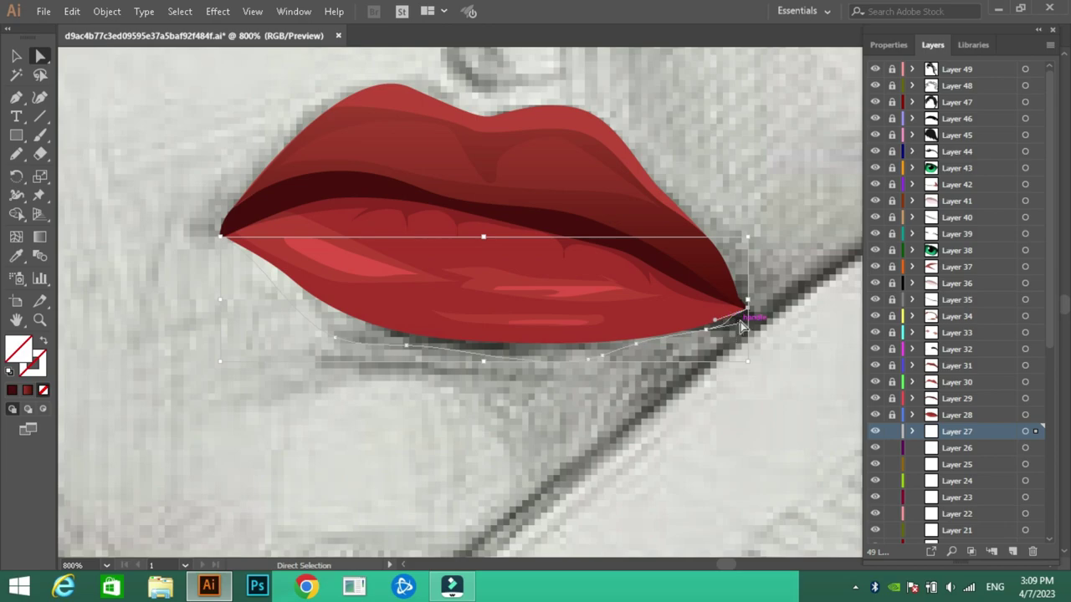
pyautogui.press('i')
pyautogui.click(641, 287)
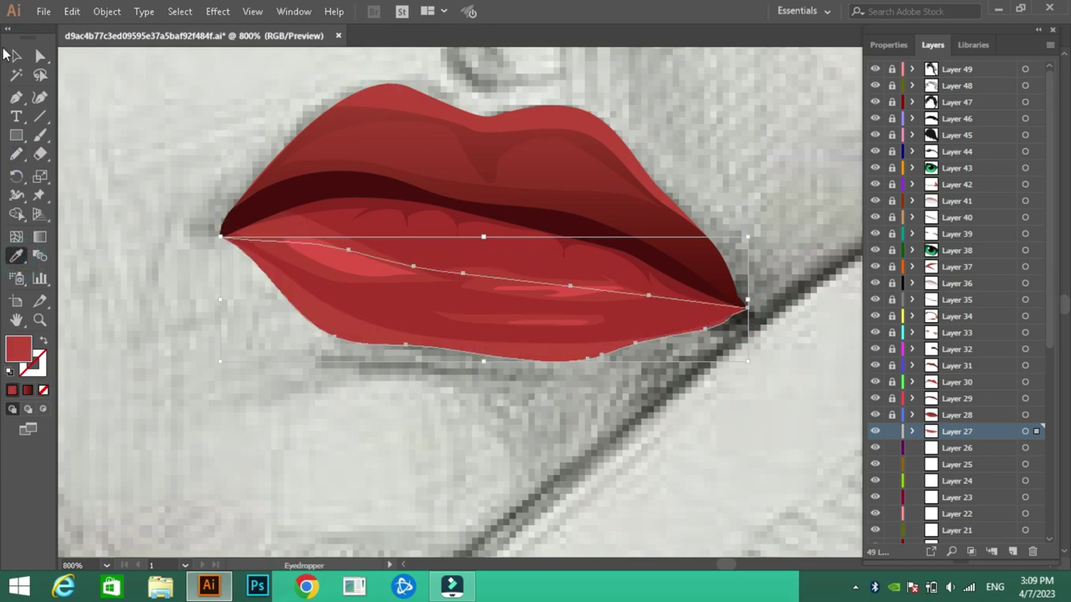
# Step: Make Layer 26 active and zoom out to 400% over the nose
pyautogui.click(16, 55)
pyautogui.click(956, 447)
pyautogui.click(106, 566)
pyautogui.click(126, 289)
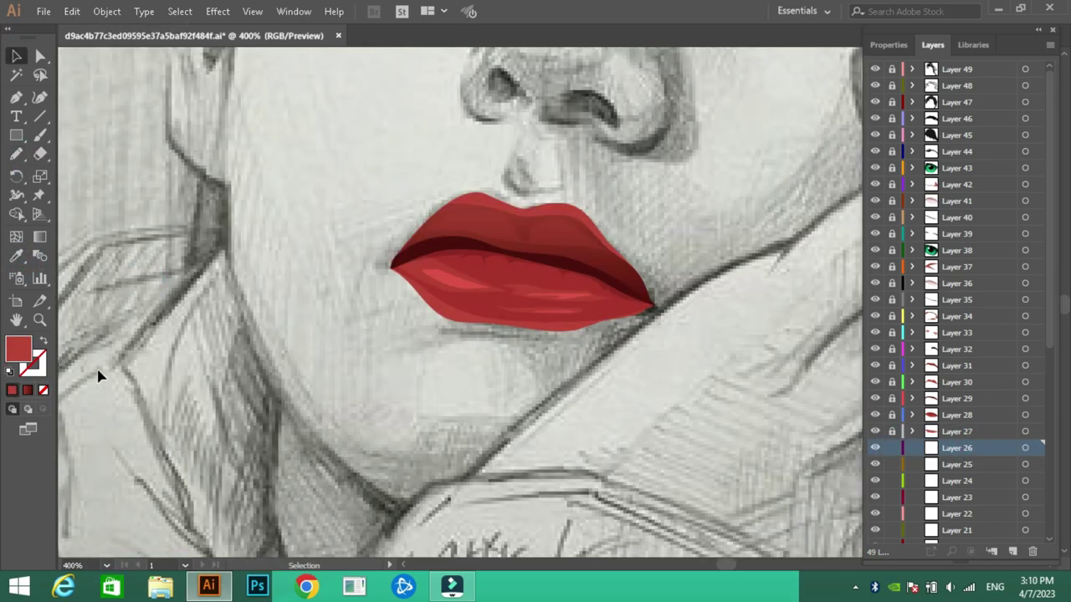
pyautogui.scroll(5, 676, 240)
# Step: Trace the right nostril and fill it dark brown darkened from the eyeliner red
pyautogui.moveTo(616, 348); pyautogui.dragTo(613, 366)
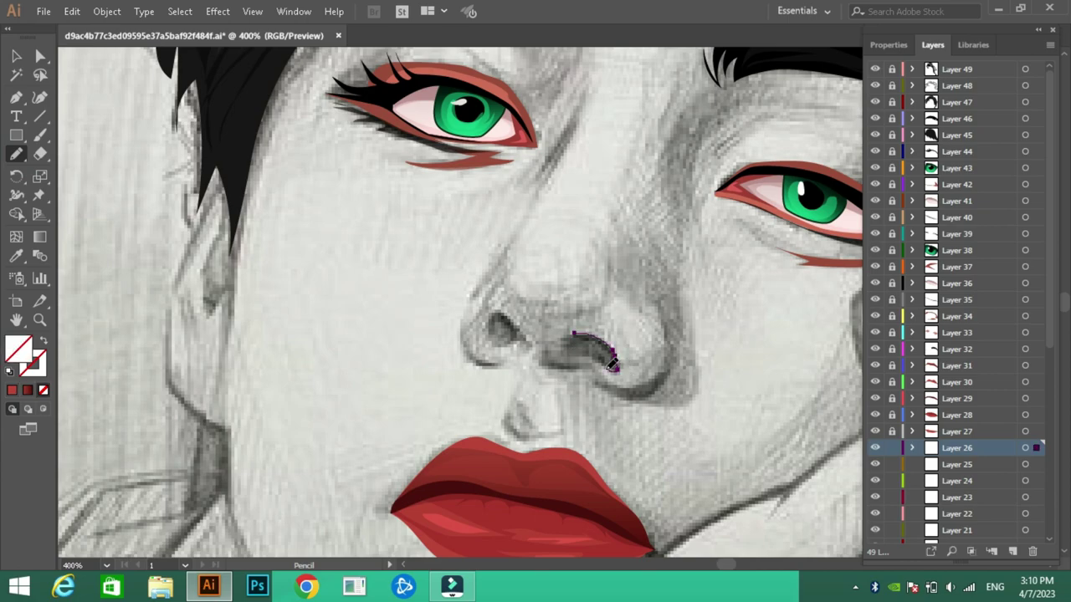
pyautogui.click(16, 256)
pyautogui.click(497, 157)
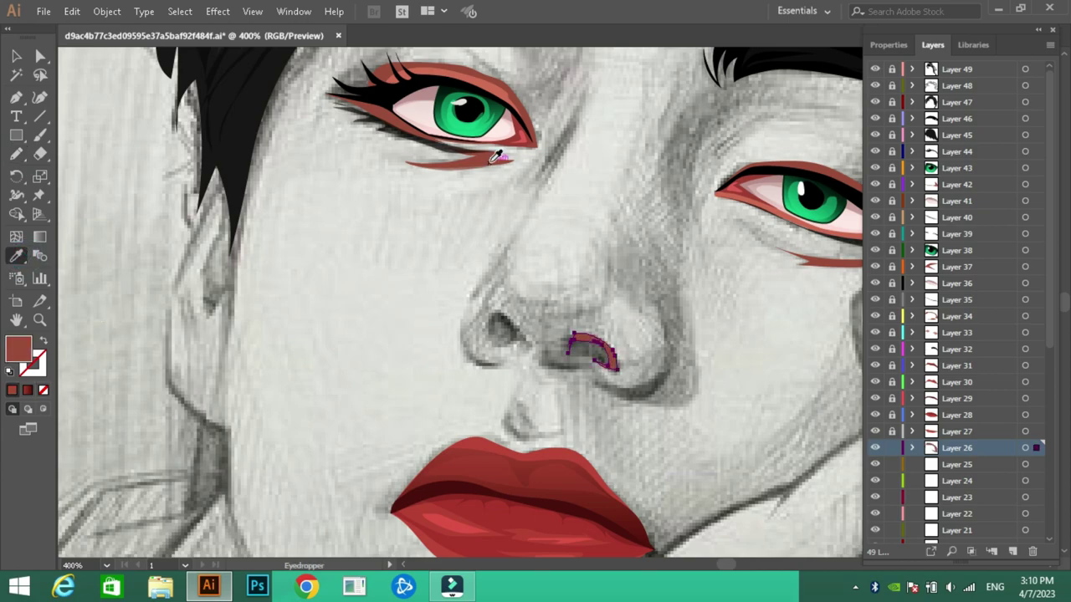
pyautogui.doubleClick(18, 346)
pyautogui.click(502, 304)
pyautogui.click(715, 182)
pyautogui.press('v')
pyautogui.hotkey('ctrl', 'shift', 'a')
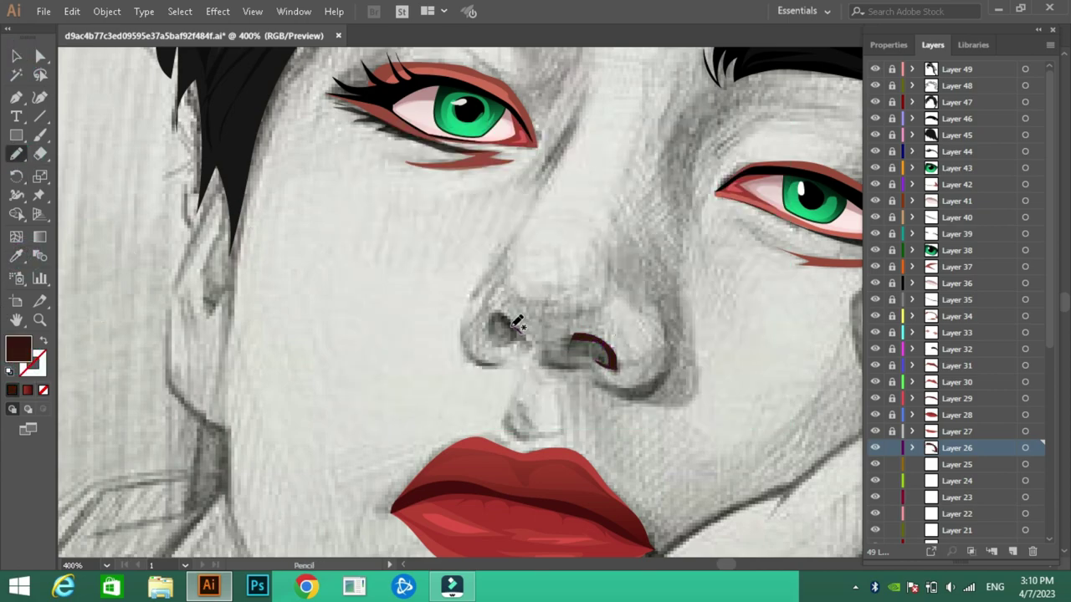
# Step: Trace the left nostril, fill it the same dark brown, then target Layer 25
pyautogui.moveTo(526, 325); pyautogui.dragTo(519, 318)
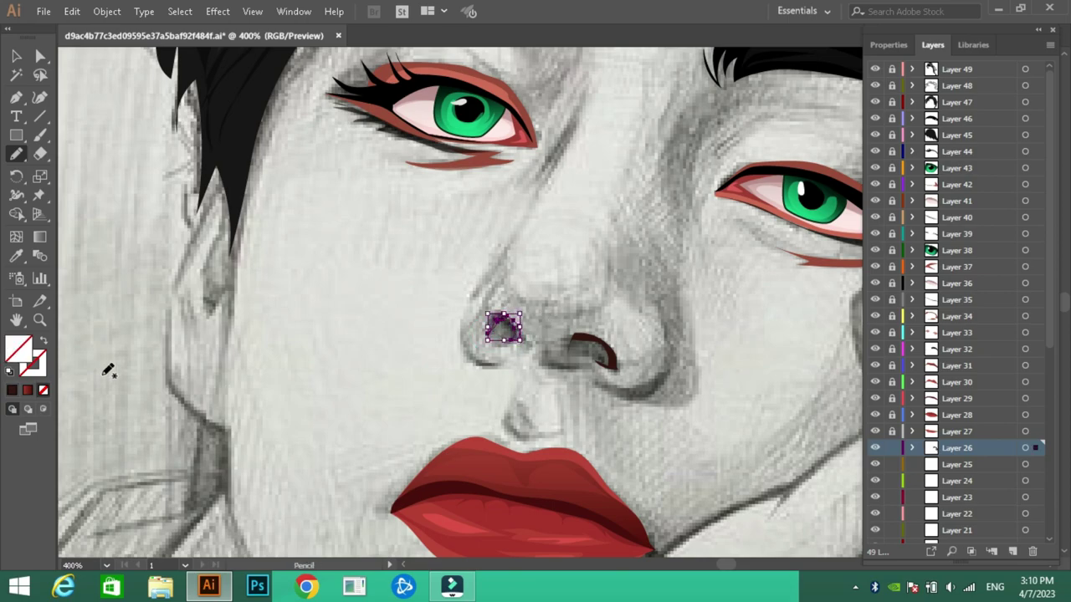
pyautogui.click(19, 349)
pyautogui.press('v')
pyautogui.click(941, 470)
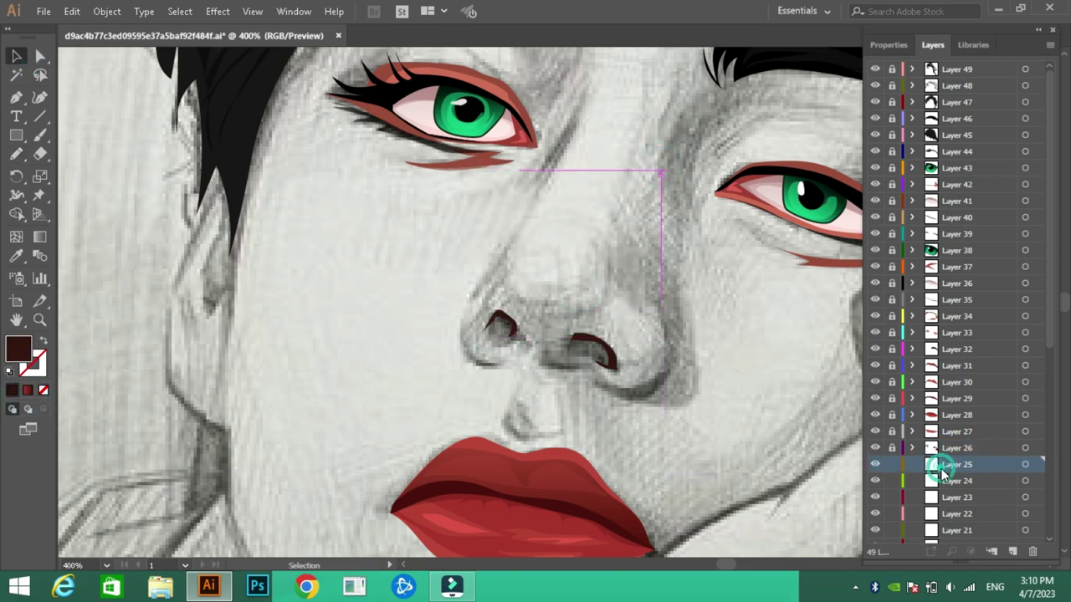
# Step: Draw highlight strokes along the cheek hand's fingers and fill them light pink
pyautogui.moveTo(530, 437); pyautogui.dragTo(556, 431)
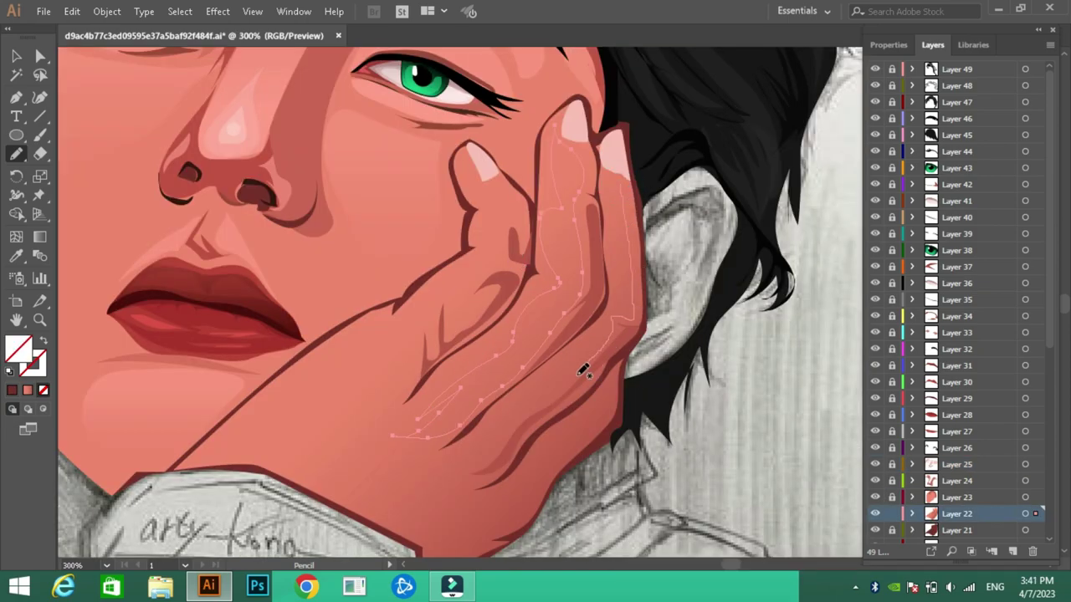
pyautogui.moveTo(583, 370); pyautogui.dragTo(480, 465)
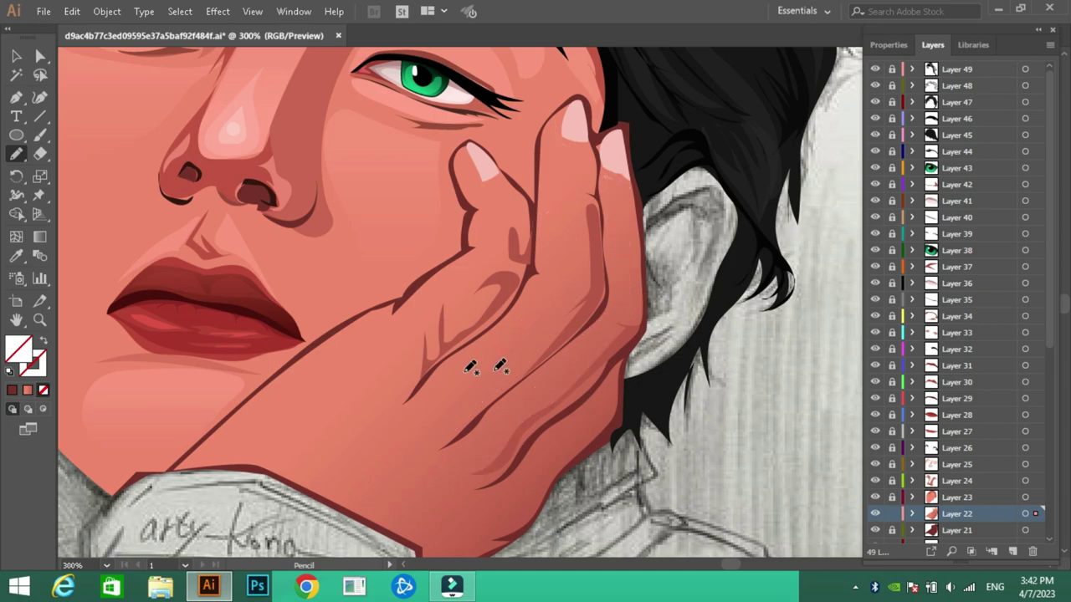
pyautogui.hotkey('ctrl', 'a')
pyautogui.click(21, 252)
pyautogui.click(174, 236)
pyautogui.click(16, 56)
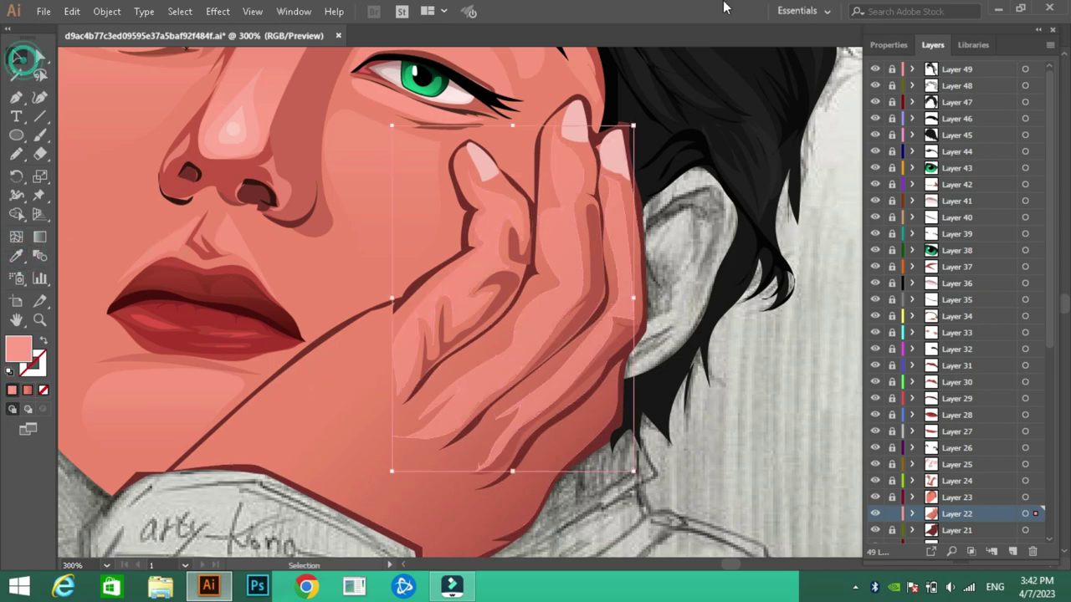
# Step: Fit the whole artboard in view with Ctrl+0 and show the layers list
pyautogui.click(889, 44)
pyautogui.click(21, 159)
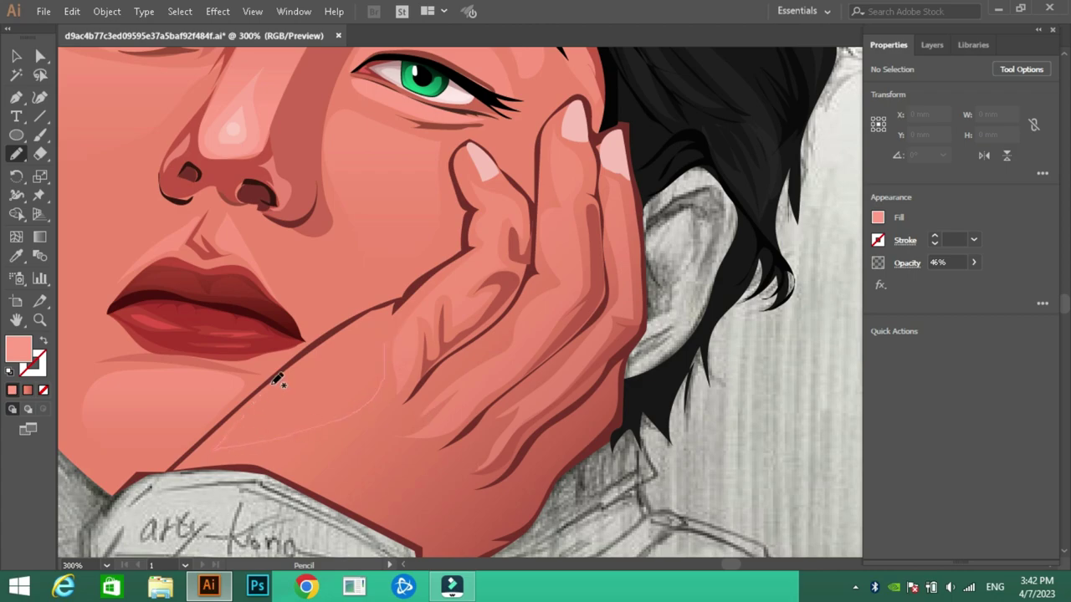
pyautogui.press('v')
pyautogui.hotkey('ctrl', '0')
pyautogui.click(931, 46)
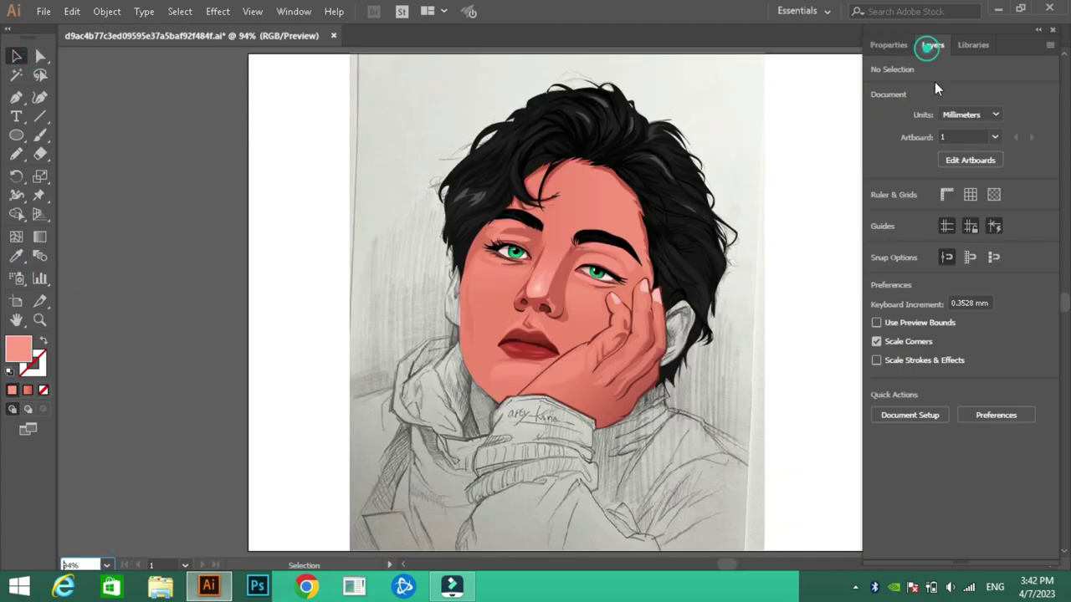
# Step: Zoom to 200% on Layer 20 and draw a first ear shape with sampled skin colour
pyautogui.click(962, 349)
pyautogui.click(106, 566)
pyautogui.click(126, 316)
pyautogui.press('n')
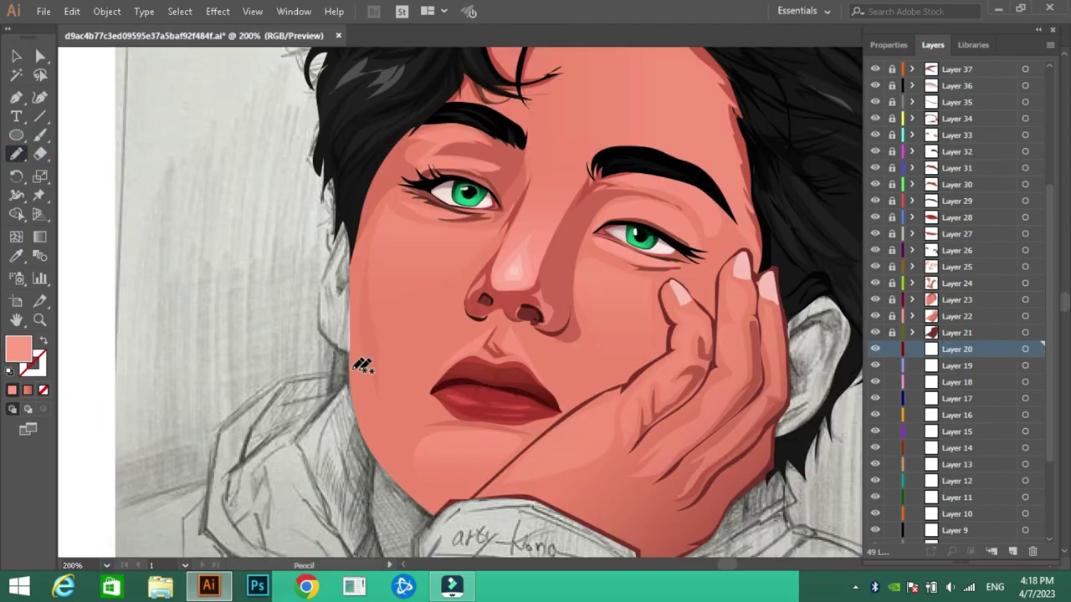
pyautogui.moveTo(343, 231); pyautogui.dragTo(350, 350)
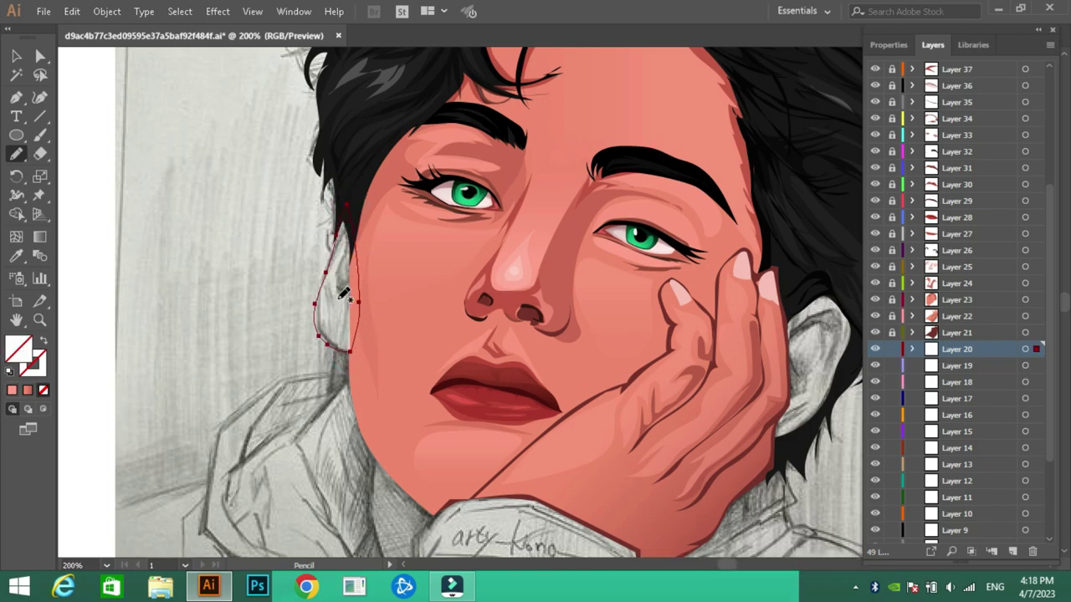
pyautogui.click(16, 256)
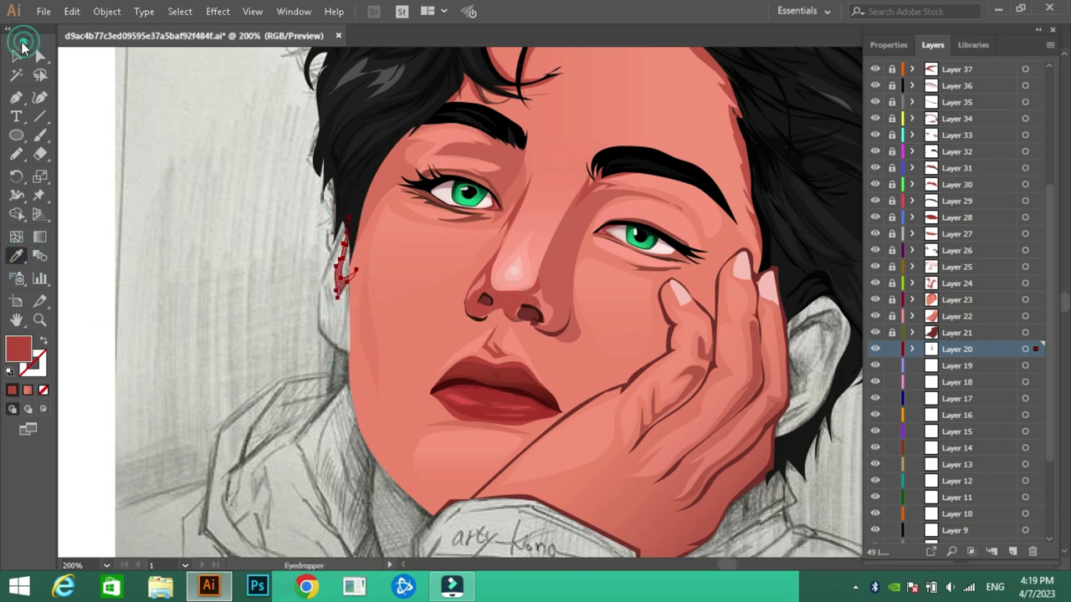
pyautogui.click(383, 412)
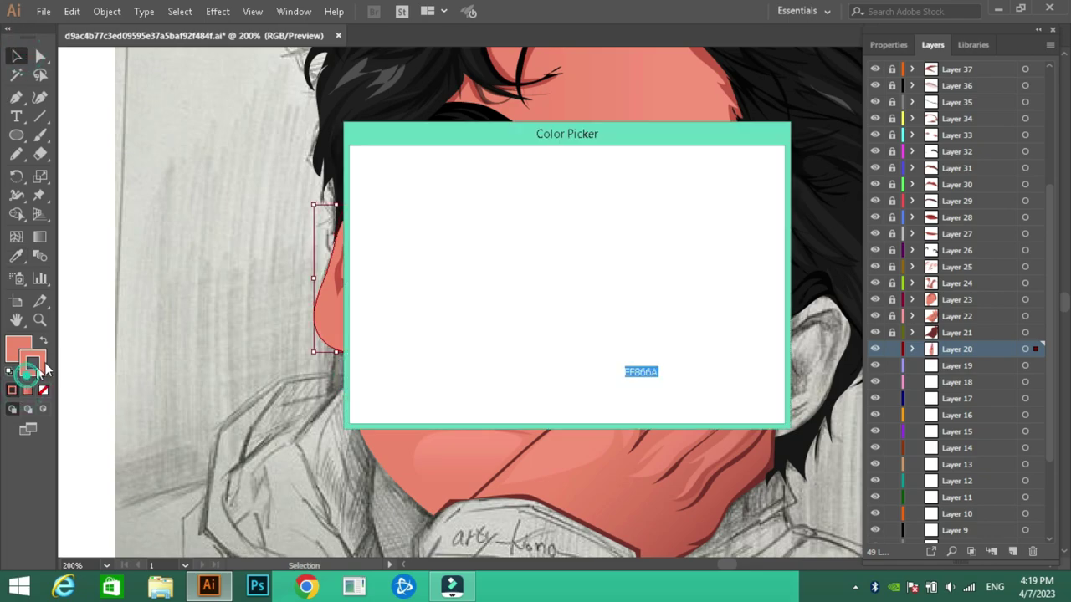
pyautogui.press('v')
pyautogui.click(247, 204)
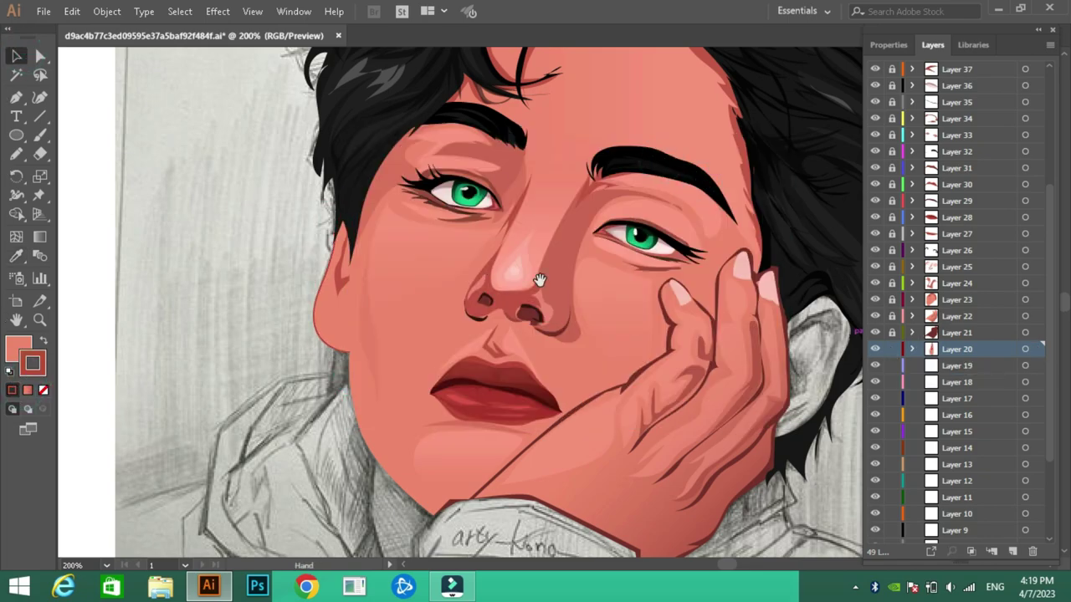
# Step: Retrace the ear outline and fill it with the nose's salmon skin tone
pyautogui.moveTo(540, 280); pyautogui.dragTo(310, 216)
pyautogui.press('n')
pyautogui.moveTo(566, 379); pyautogui.dragTo(619, 266)
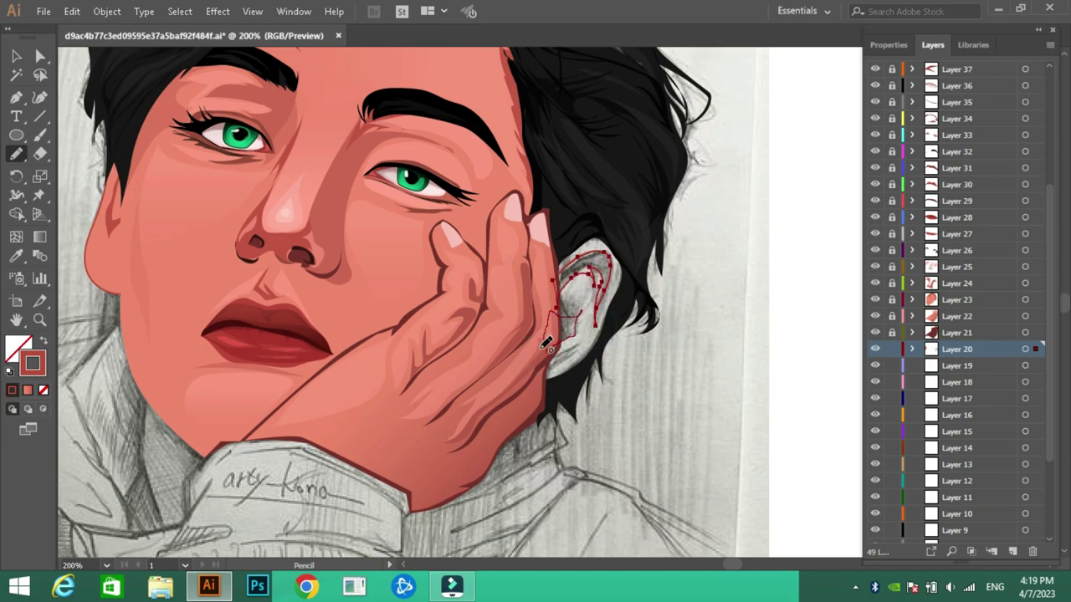
pyautogui.moveTo(545, 344); pyautogui.dragTo(555, 310)
pyautogui.press('i')
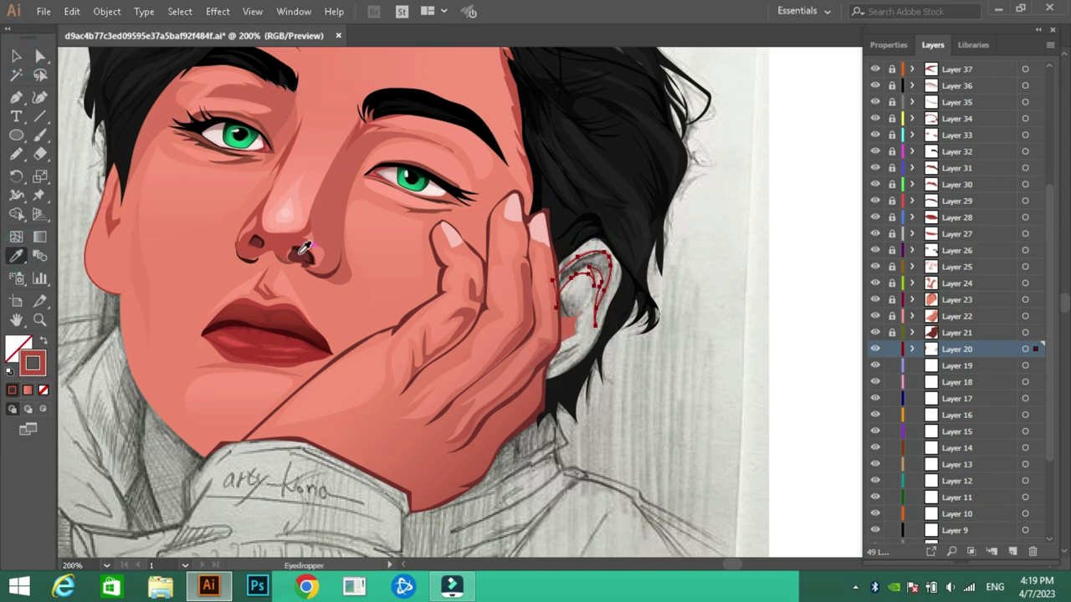
pyautogui.click(304, 249)
pyautogui.press('v')
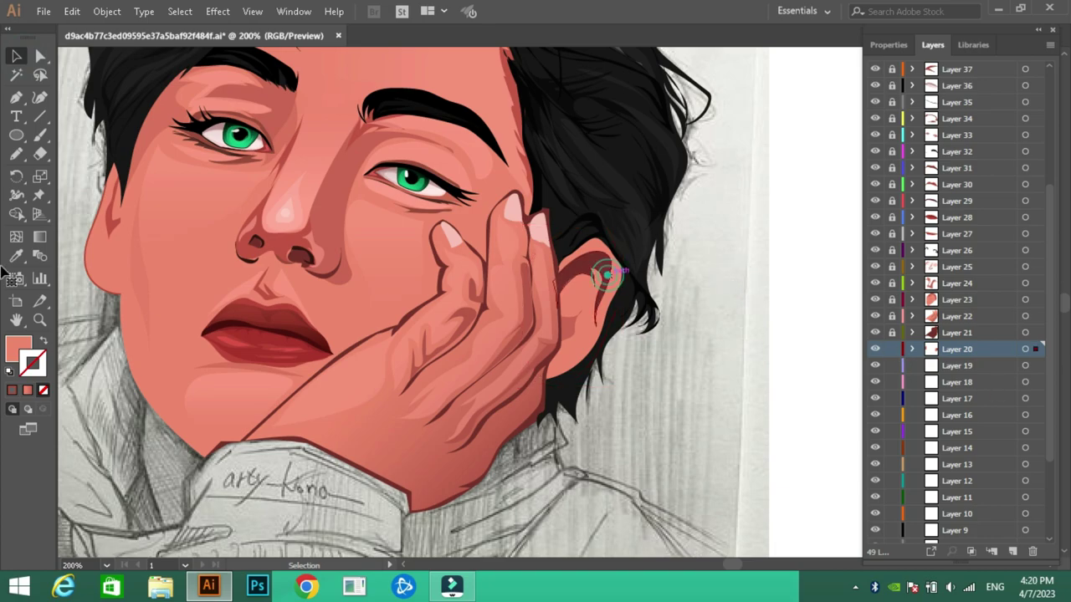
pyautogui.click(897, 301)
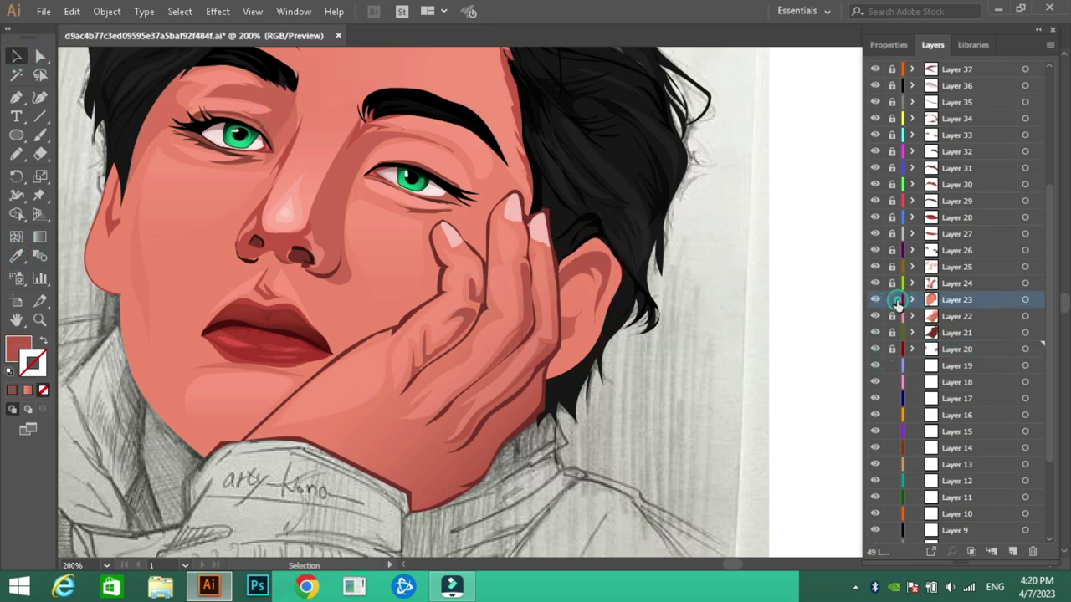
pyautogui.click(11, 390)
# Step: Outline the collar under the chin as a closed Pen path with no fill
pyautogui.moveTo(535, 310)
pyautogui.mouseDown()
pyautogui.moveTo(725, 218)
pyautogui.moveTo(630, 131)
pyautogui.mouseUp()
pyautogui.click(44, 389)
pyautogui.press('p')
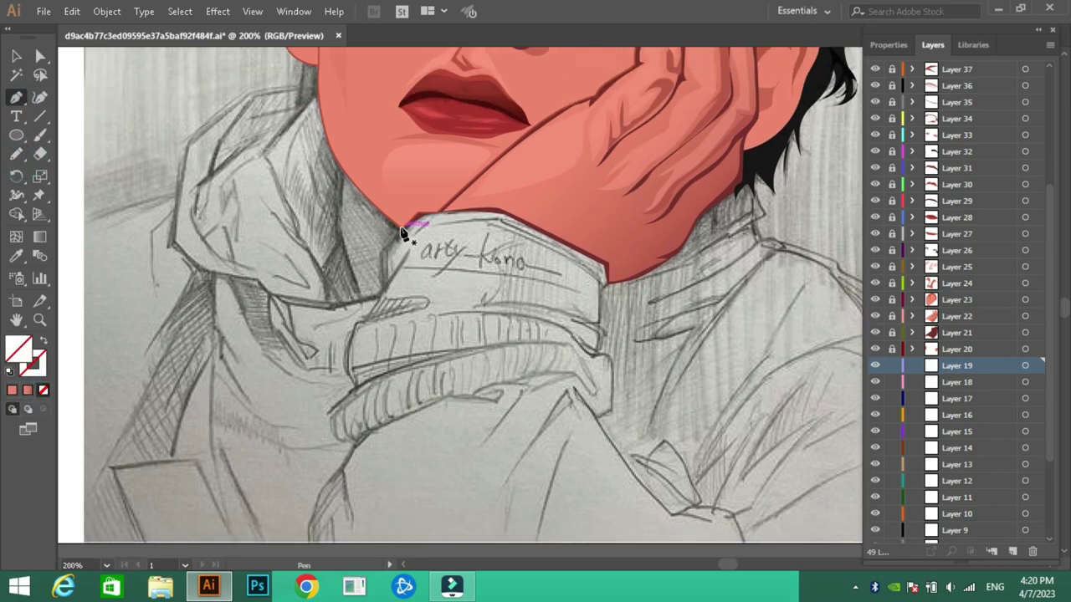
pyautogui.click(401, 229)
pyautogui.click(527, 343)
pyautogui.click(591, 355)
pyautogui.click(600, 334)
pyautogui.click(602, 289)
pyautogui.click(614, 219)
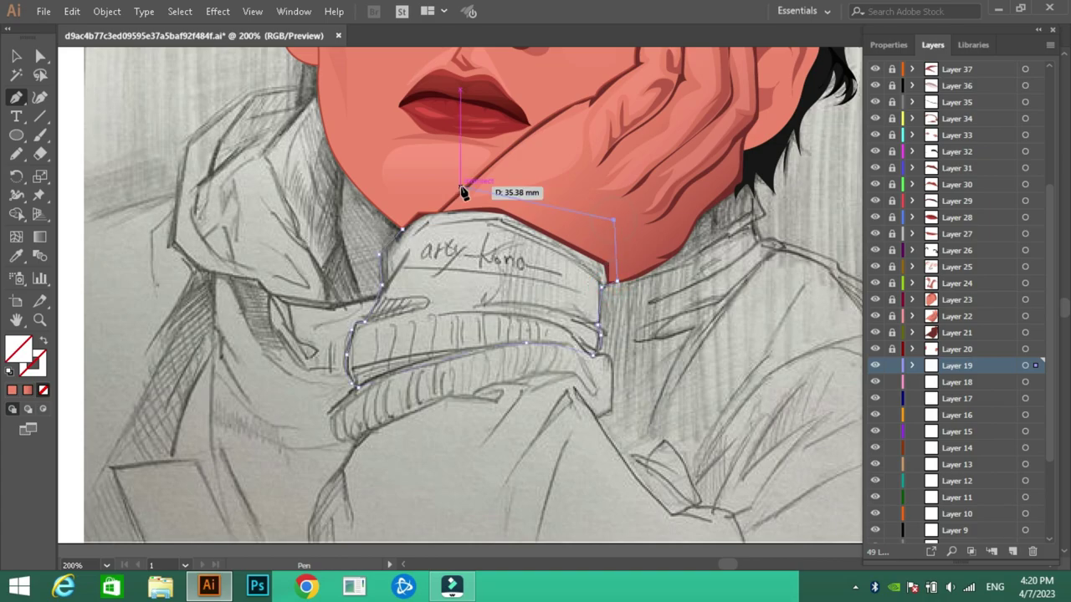
pyautogui.click(401, 229)
# Step: Fill the collar shape with a dark green chosen in the Color Picker
pyautogui.press('i')
pyautogui.doubleClick(18, 348)
pyautogui.moveTo(590, 260); pyautogui.dragTo(590, 266)
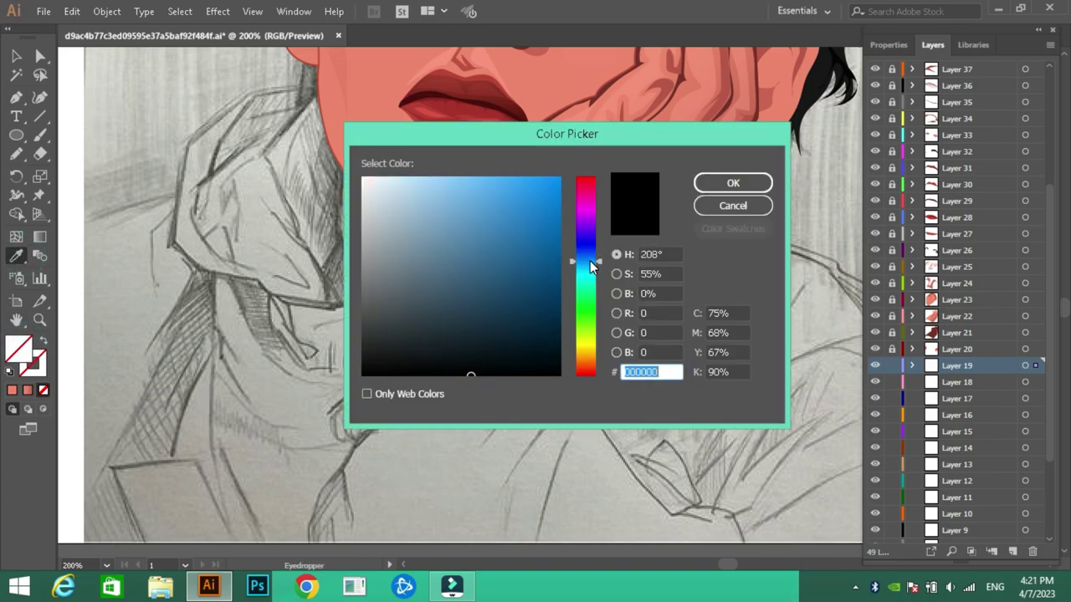
pyautogui.moveTo(596, 326); pyautogui.dragTo(593, 301)
pyautogui.click(544, 318)
pyautogui.click(733, 182)
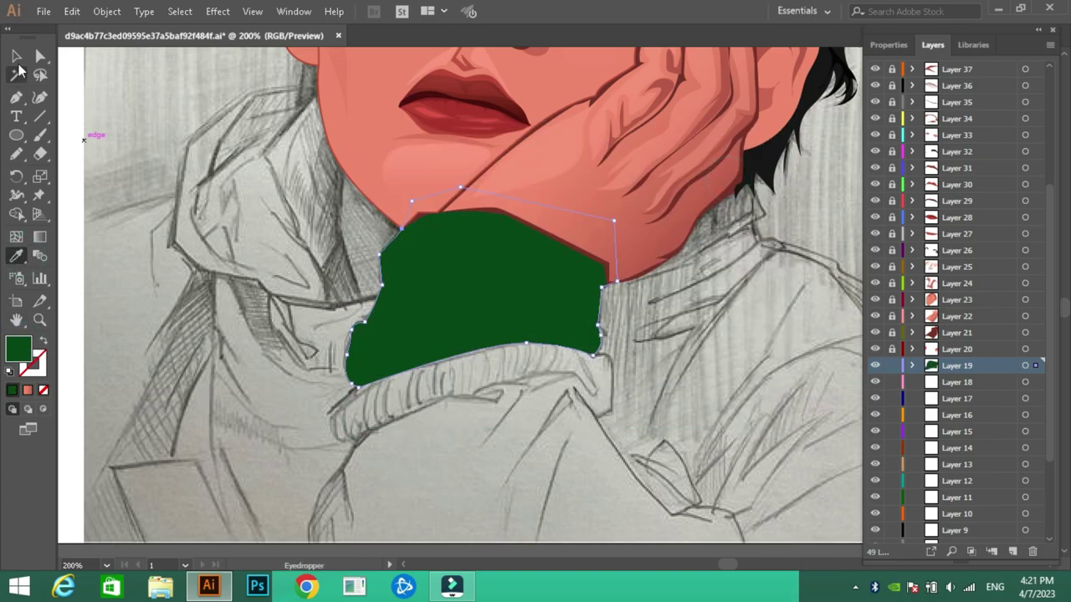
# Step: Draw a fold shape and a highlight stripe on the collar in lighter green
pyautogui.press('n')
pyautogui.moveTo(593, 342); pyautogui.dragTo(594, 345)
pyautogui.moveTo(589, 287); pyautogui.dragTo(434, 302)
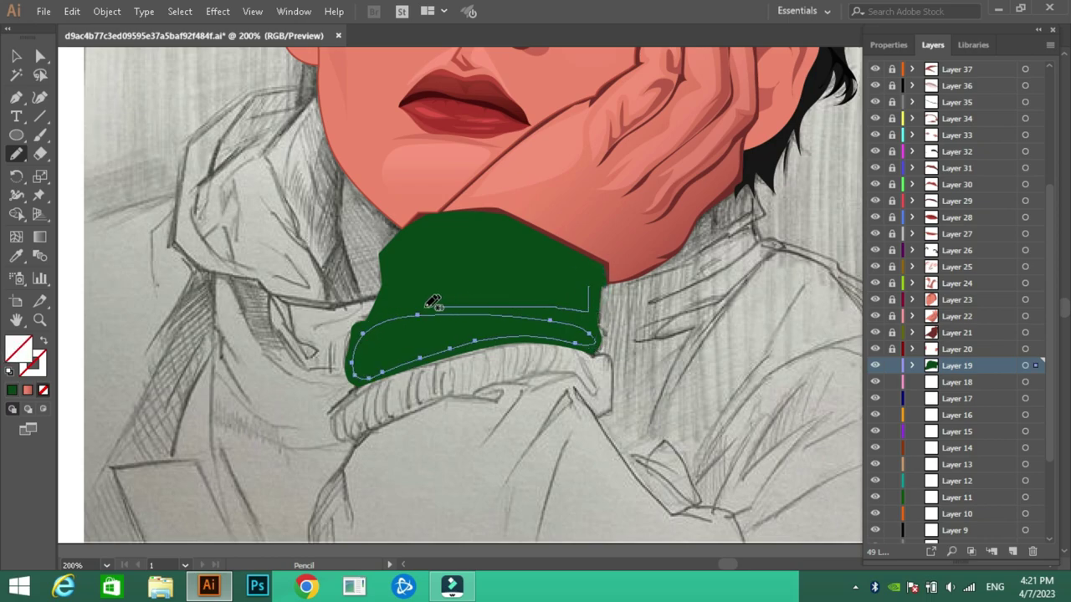
pyautogui.moveTo(424, 237); pyautogui.dragTo(590, 286)
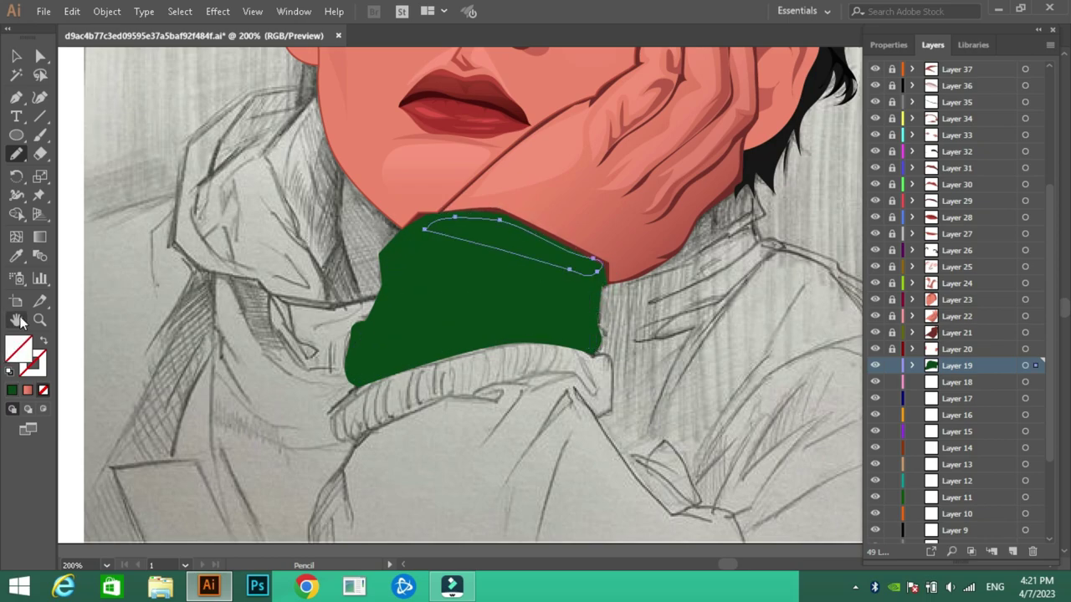
pyautogui.doubleClick(19, 347)
pyautogui.click(709, 181)
pyautogui.press('v')
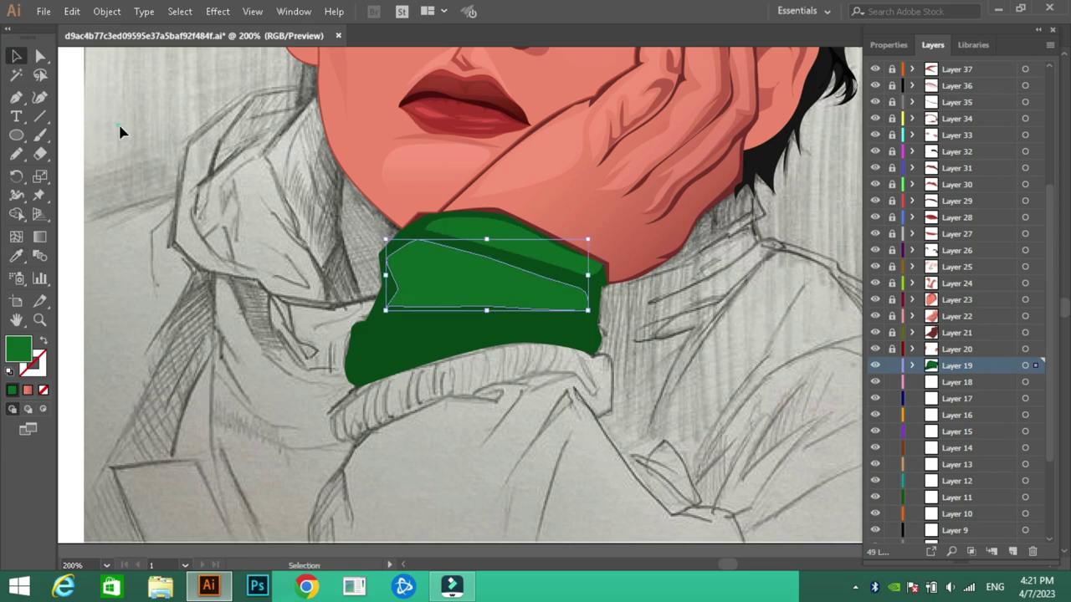
pyautogui.moveTo(573, 289); pyautogui.dragTo(586, 286)
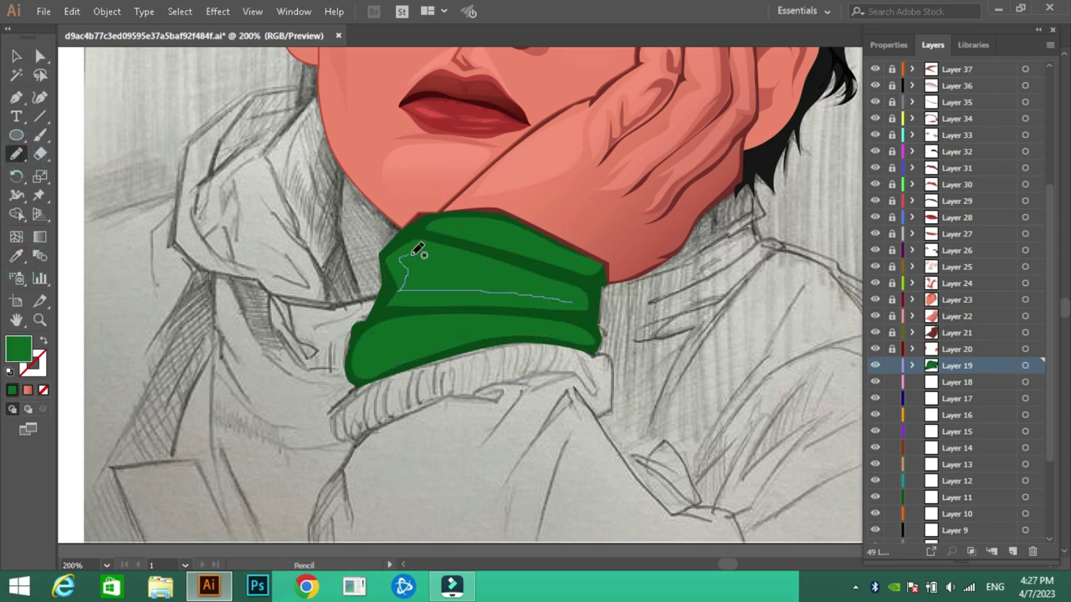
pyautogui.press('i')
pyautogui.doubleClick(18, 347)
pyautogui.click(716, 190)
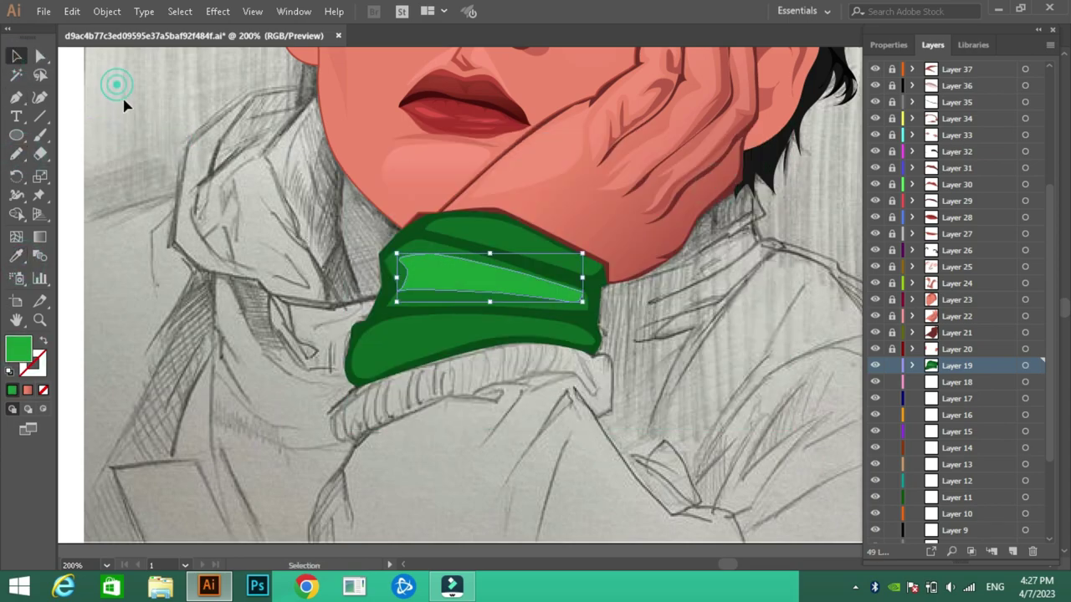
# Step: Add a lower collar band shape filled with dark green
pyautogui.press('n')
pyautogui.moveTo(587, 339); pyautogui.dragTo(392, 325)
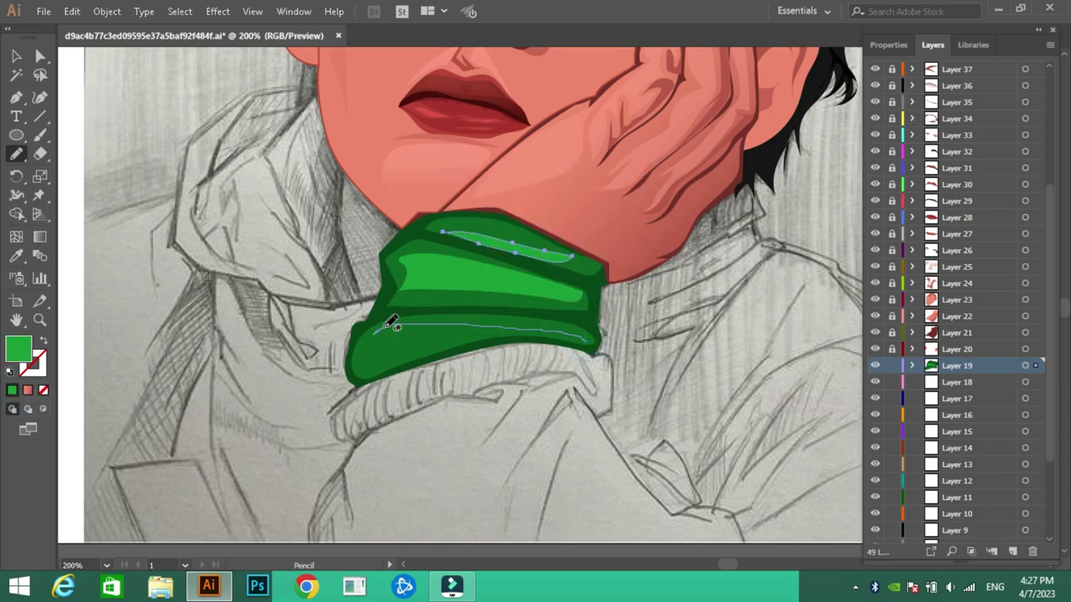
pyautogui.scroll(-2, 366, 298)
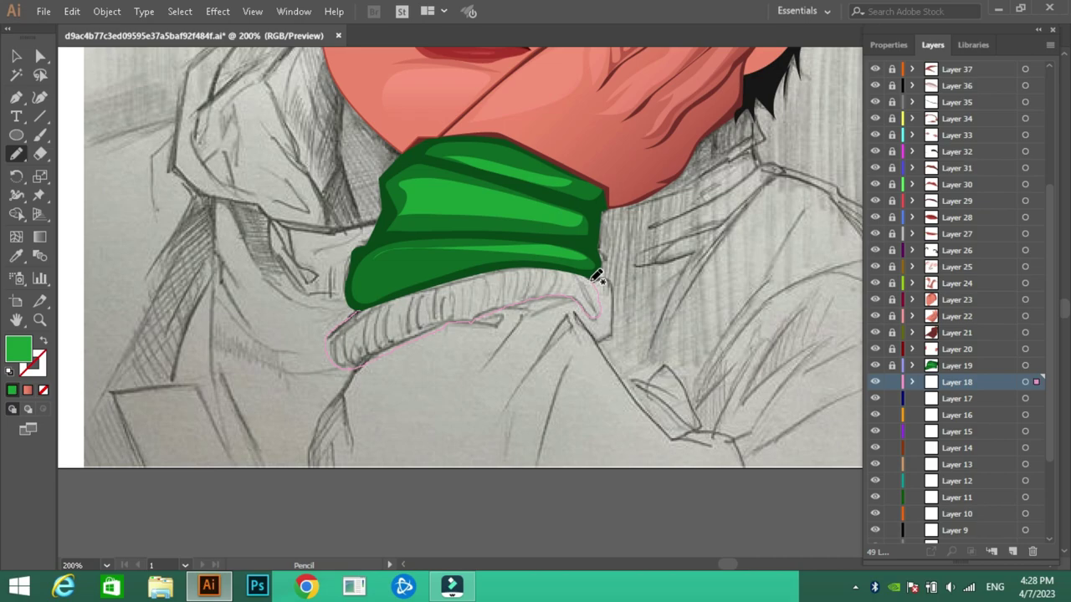
pyautogui.moveTo(596, 276); pyautogui.dragTo(360, 308)
pyautogui.press('i')
pyautogui.click(388, 227)
pyautogui.doubleClick(18, 350)
pyautogui.press('Return')
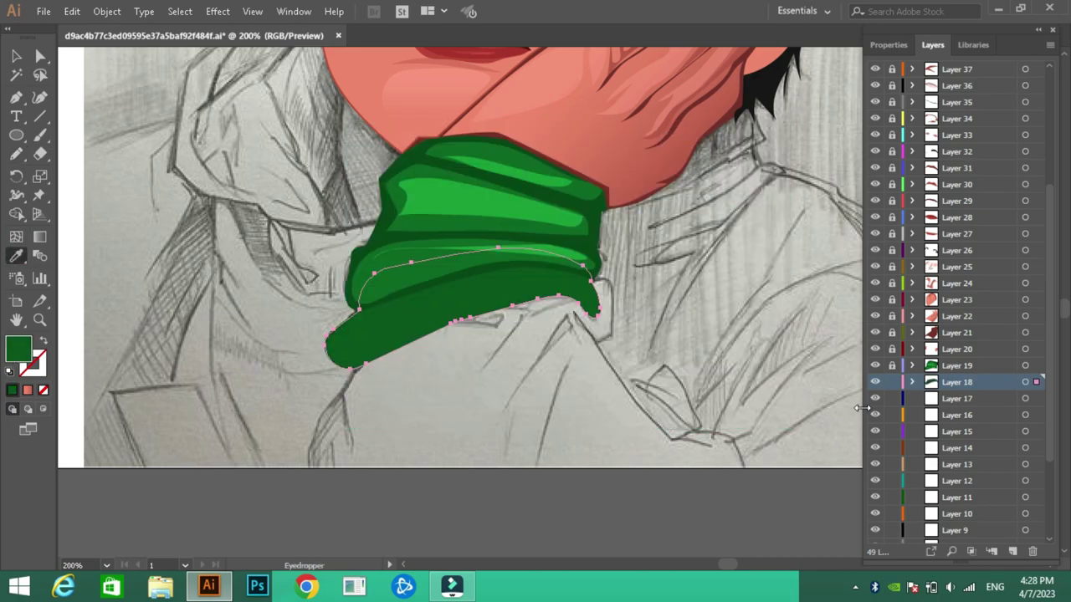
# Step: Draw a small dark green piece at the collar tip on Layer 17
pyautogui.hotkey('ctrl', 'shift', 'a')
pyautogui.press('n')
pyautogui.click(956, 399)
pyautogui.moveTo(585, 276); pyautogui.dragTo(583, 275)
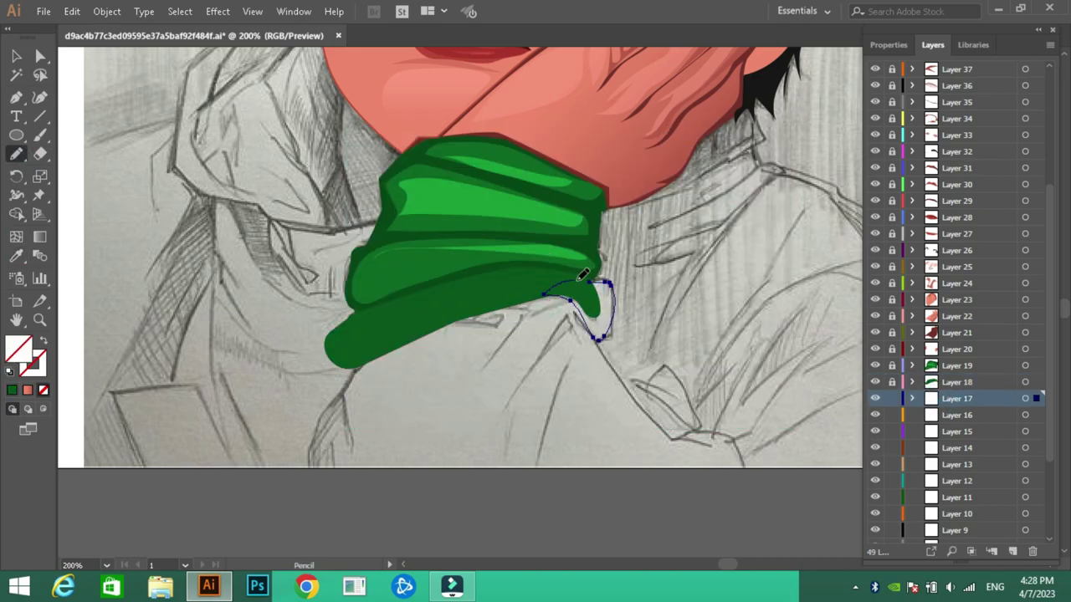
pyautogui.press('i')
pyautogui.click(411, 163)
# Step: Outline the hoodie body on Layer 16 and fill it dark green
pyautogui.click(940, 415)
pyautogui.scroll(-1, 299, 299)
pyautogui.press('n')
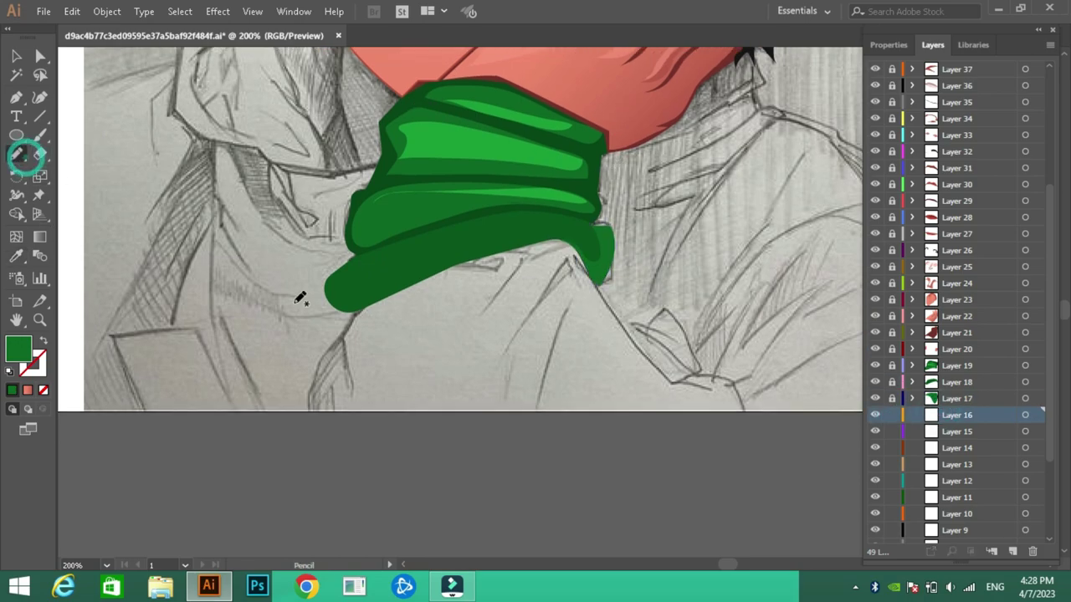
pyautogui.moveTo(362, 303); pyautogui.dragTo(352, 368)
pyautogui.press('p')
pyautogui.click(316, 411)
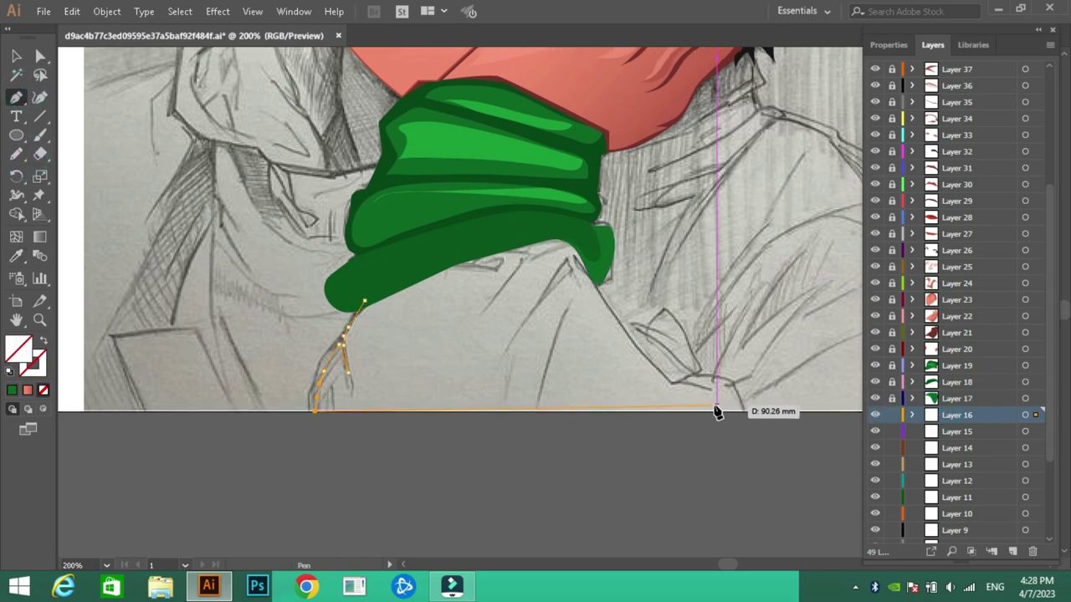
pyautogui.moveTo(717, 411); pyautogui.dragTo(528, 411)
pyautogui.click(461, 386)
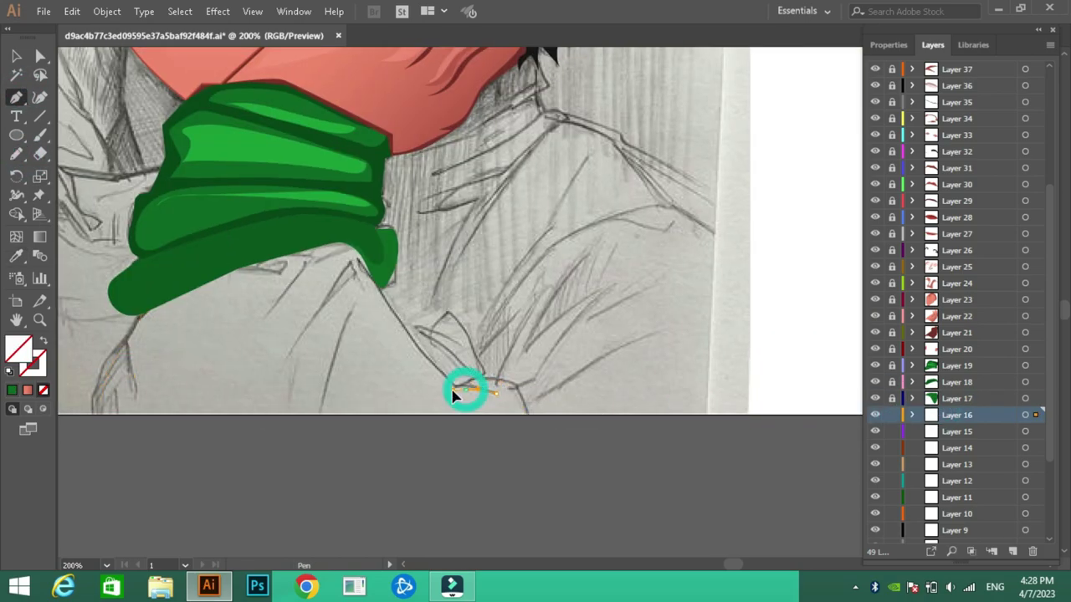
pyautogui.click(378, 282)
pyautogui.click(136, 298)
pyautogui.press('i')
pyautogui.click(259, 239)
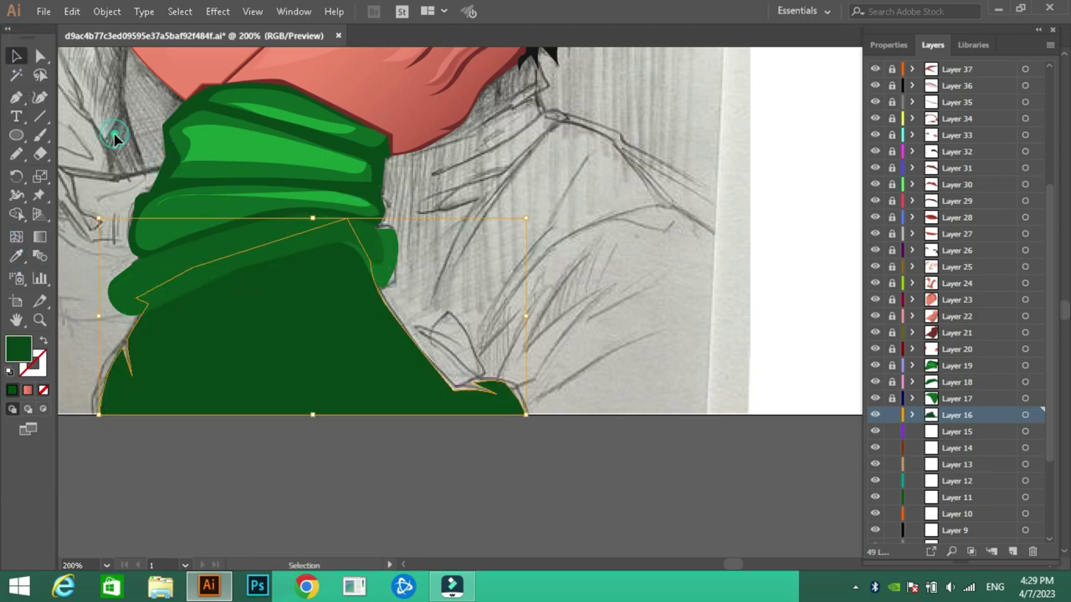
# Step: Add shading shapes across the hoodie body and its bottom edge in lighter green
pyautogui.press('n')
pyautogui.moveTo(512, 412); pyautogui.dragTo(161, 321)
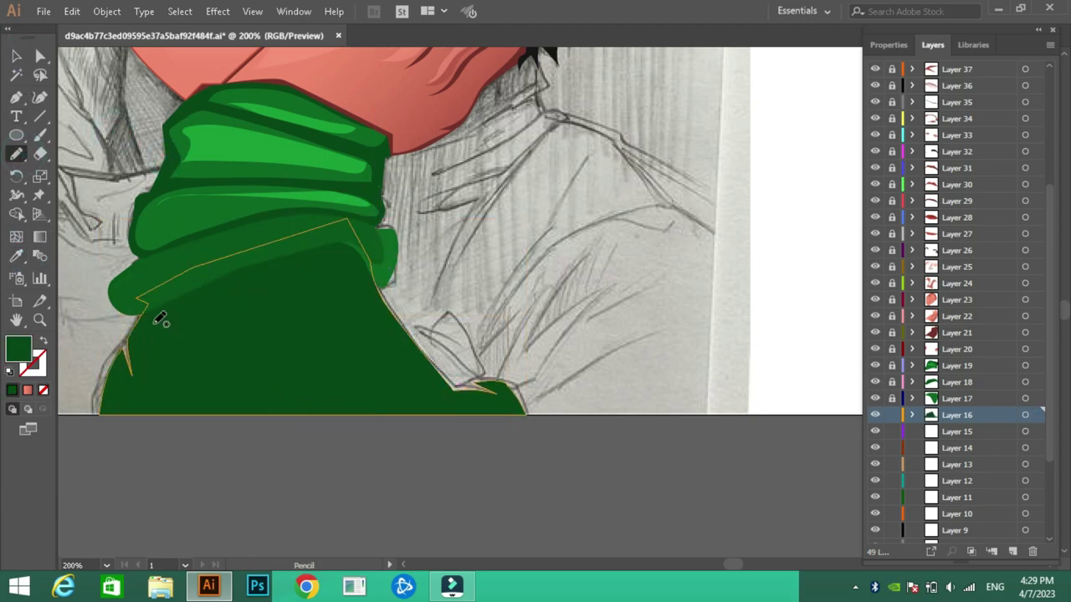
pyautogui.moveTo(117, 404); pyautogui.dragTo(416, 386)
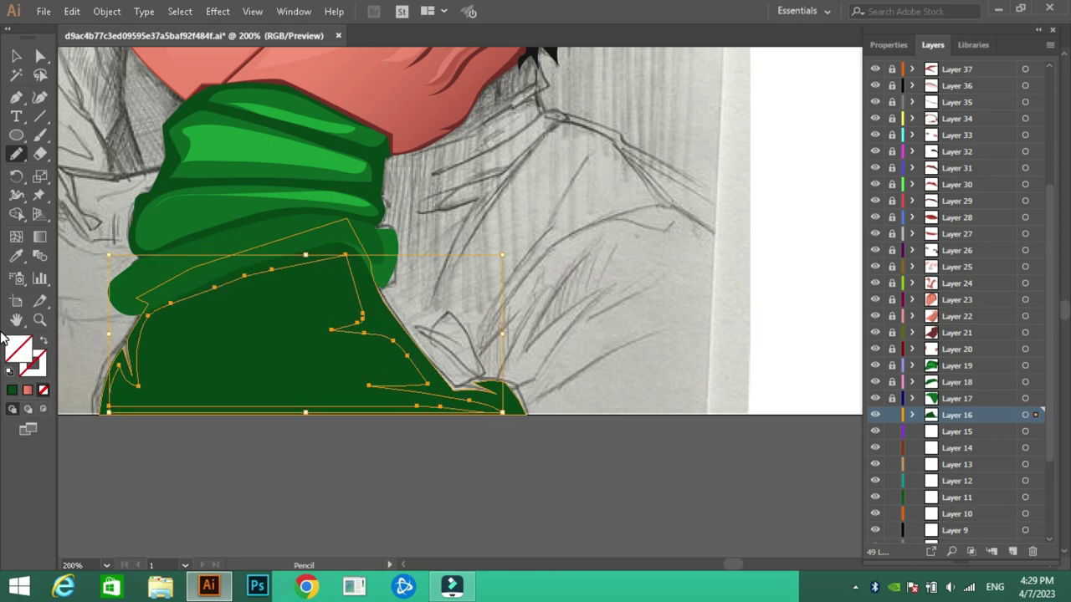
pyautogui.press('i')
pyautogui.click(260, 209)
pyautogui.press('v')
pyautogui.click(525, 250)
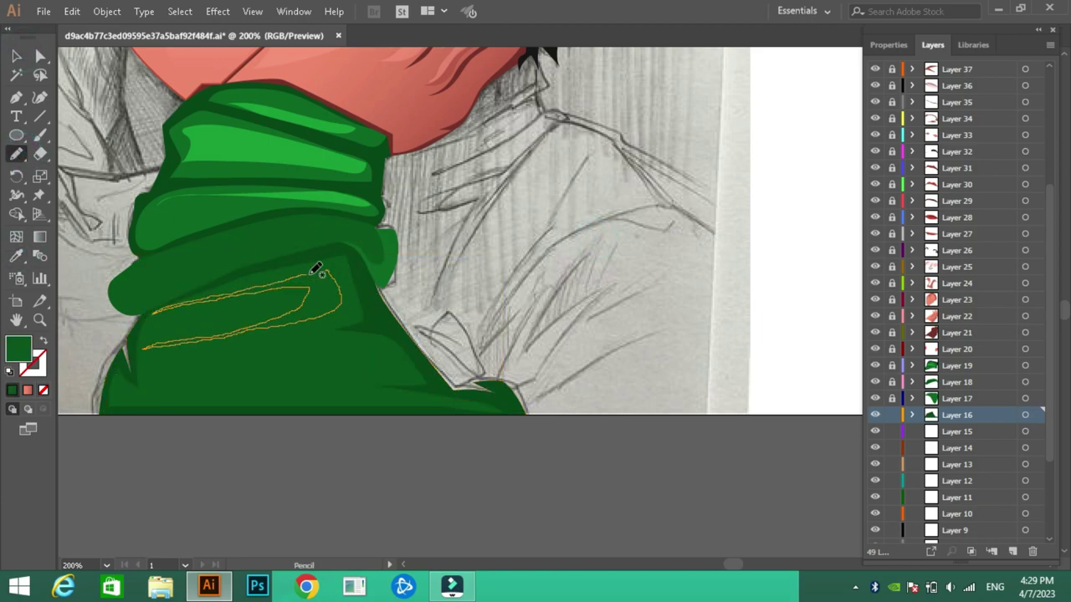
# Step: Draw a fold highlight and fill both fold shapes with green
pyautogui.moveTo(316, 268); pyautogui.dragTo(318, 269)
pyautogui.press('i')
pyautogui.click(206, 206)
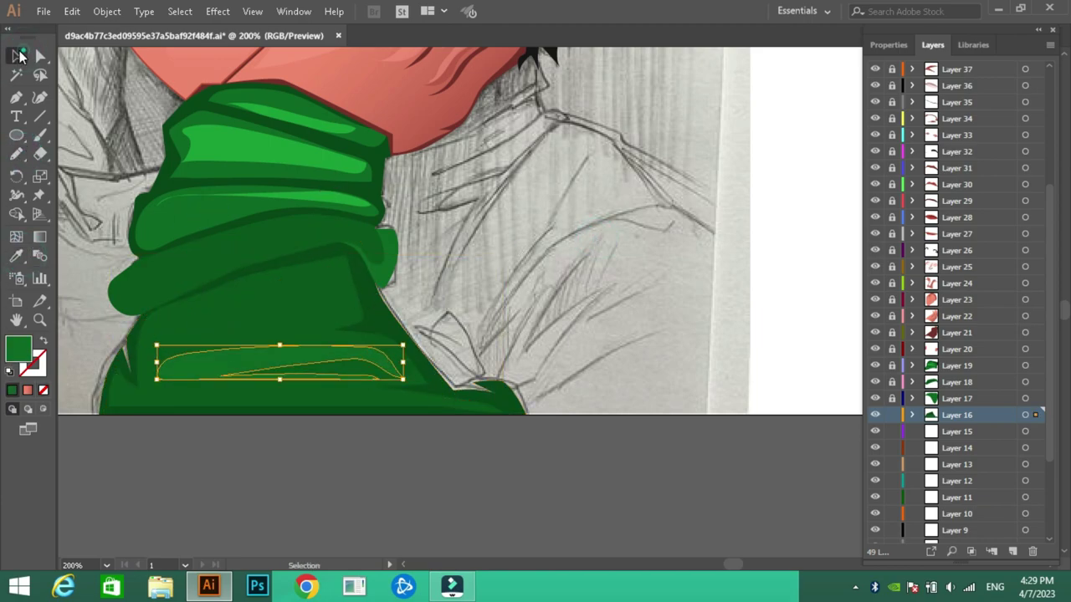
pyautogui.keyDown('ctrl'); pyautogui.click(251, 302); pyautogui.keyUp('ctrl')
pyautogui.click(207, 206)
pyautogui.hotkey('ctrl', '2')
# Step: Trace a curved shading shape along the sleeve on Layer 15, then lock it
pyautogui.press('n')
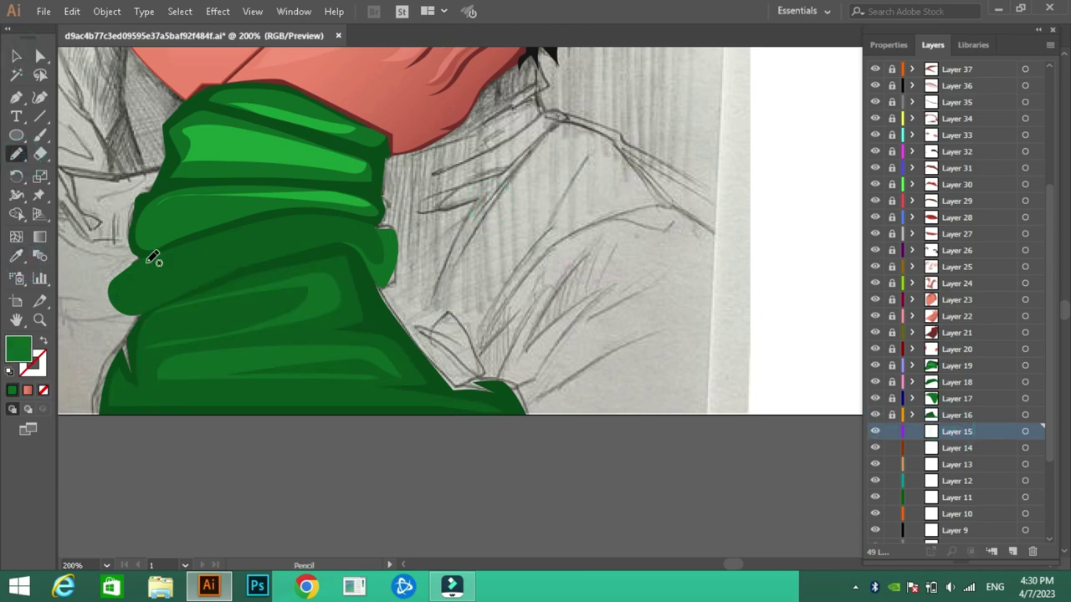
pyautogui.moveTo(105, 381); pyautogui.dragTo(95, 411)
pyautogui.click(14, 113)
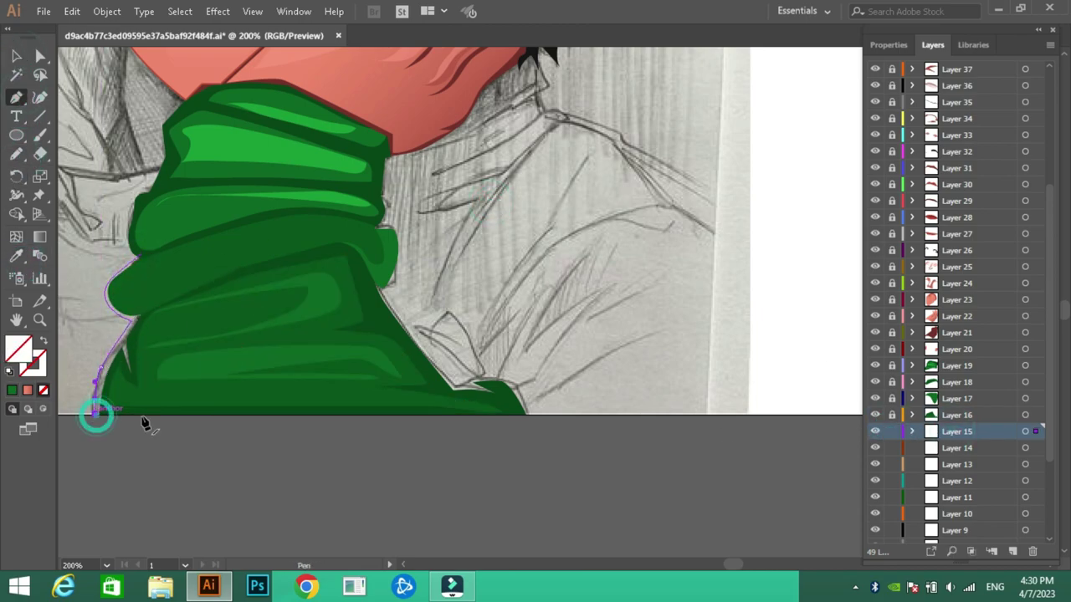
pyautogui.click(532, 414)
pyautogui.moveTo(483, 379); pyautogui.dragTo(471, 389)
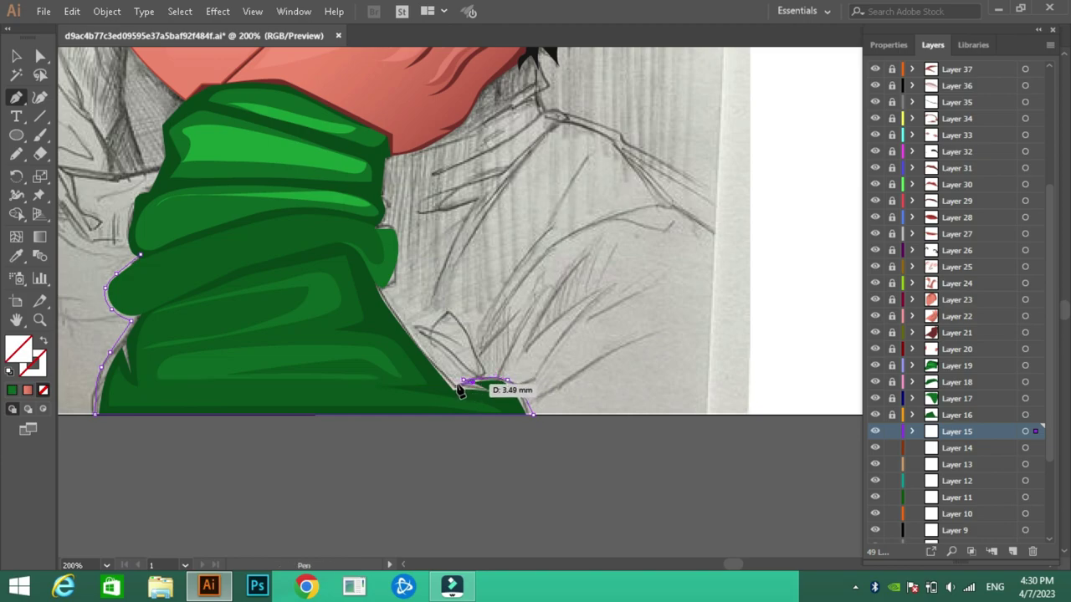
pyautogui.moveTo(385, 286); pyautogui.dragTo(394, 287)
pyautogui.moveTo(398, 230); pyautogui.dragTo(400, 233)
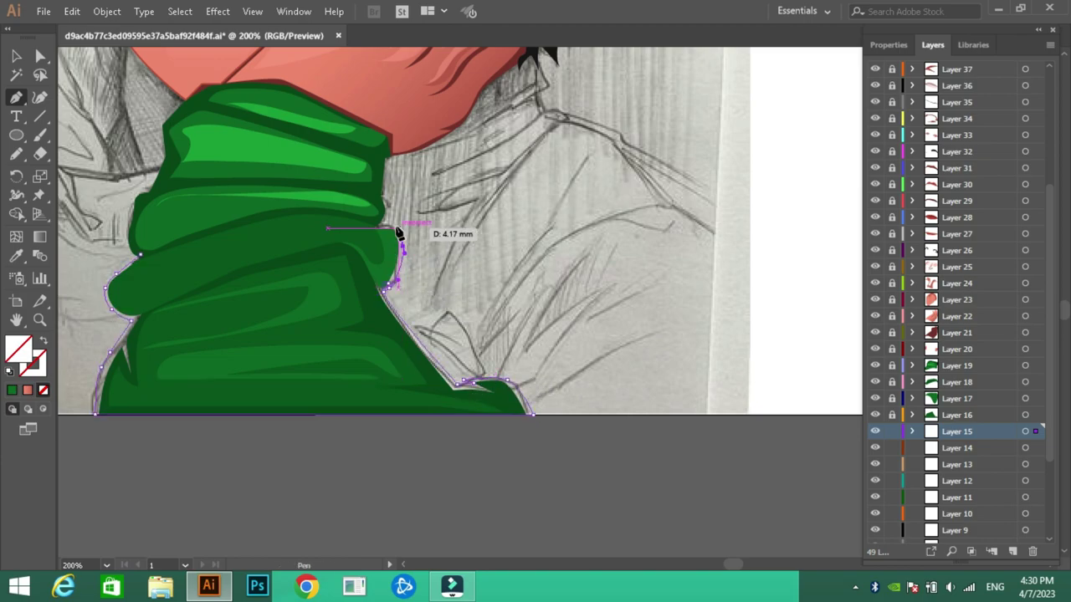
pyautogui.click(140, 252)
pyautogui.press('i')
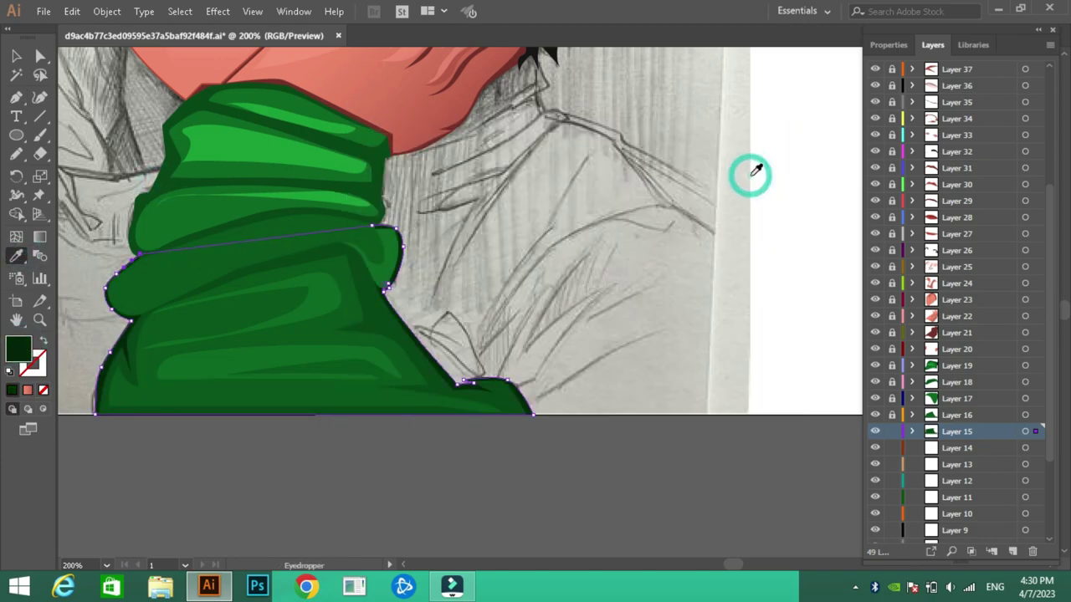
pyautogui.click(892, 431)
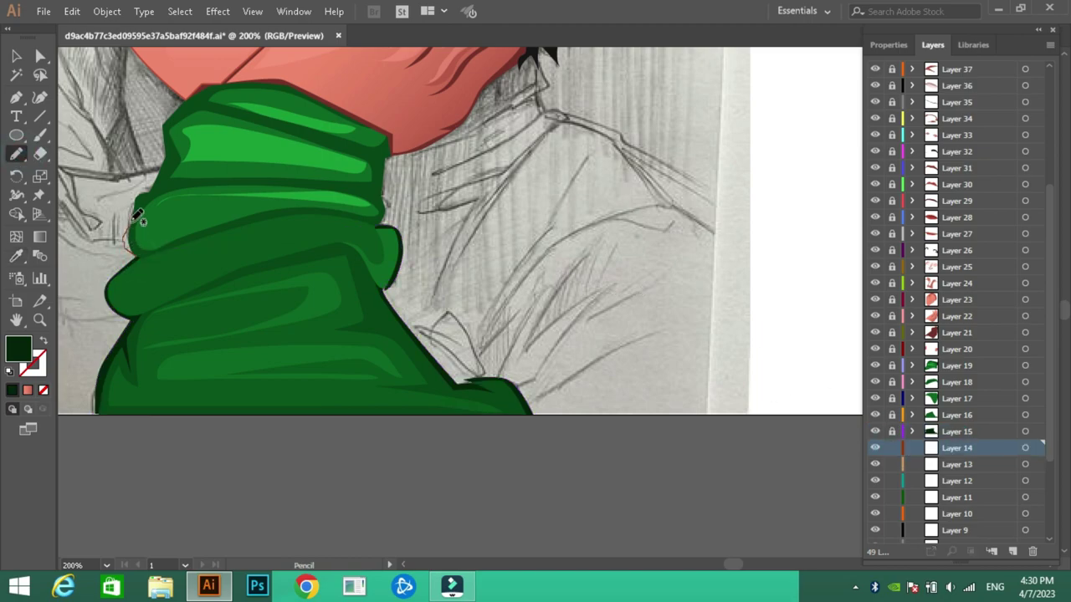
# Step: Add a dark green fold shape over the sleeve's upper folds and lock Layer 14
pyautogui.moveTo(190, 102); pyautogui.dragTo(192, 97)
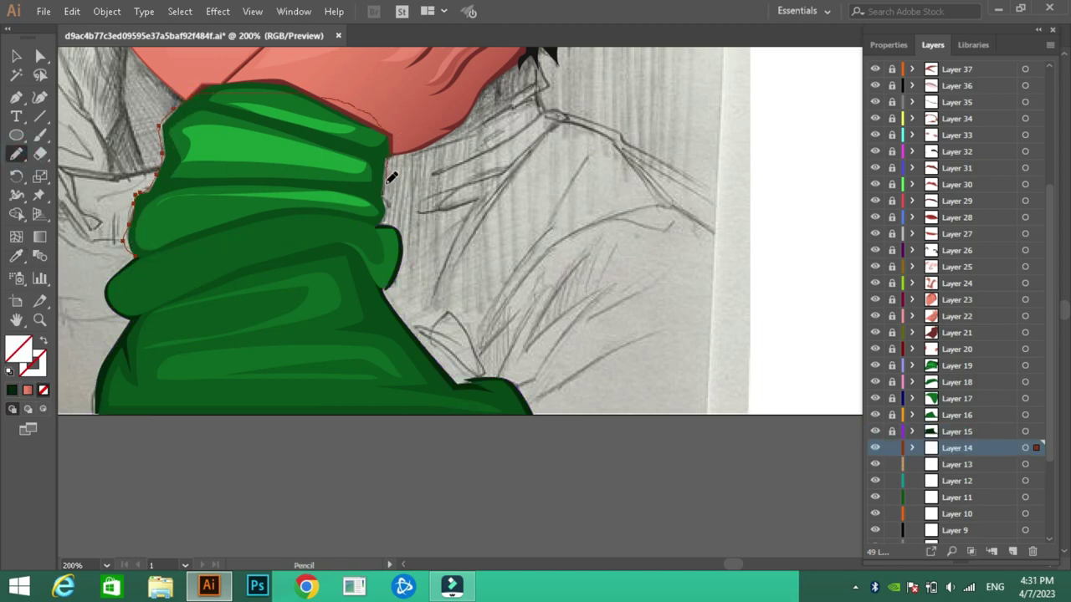
pyautogui.click(17, 255)
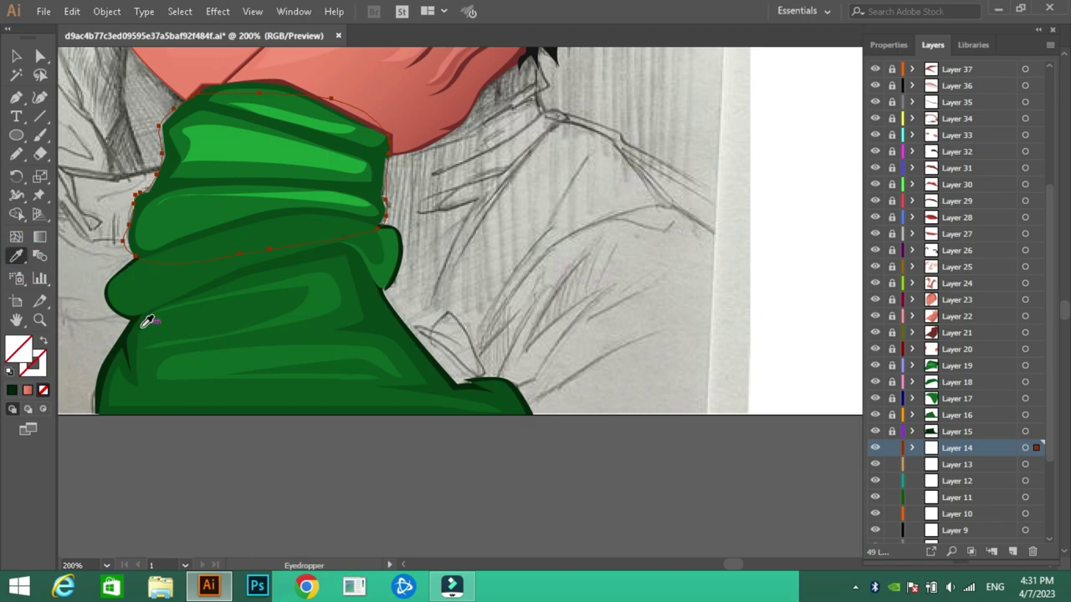
pyautogui.click(142, 322)
pyautogui.click(892, 448)
# Step: Zoom out, fill the first hood shape dark green, and lock Layer 13
pyautogui.hotkey('ctrl', '-')
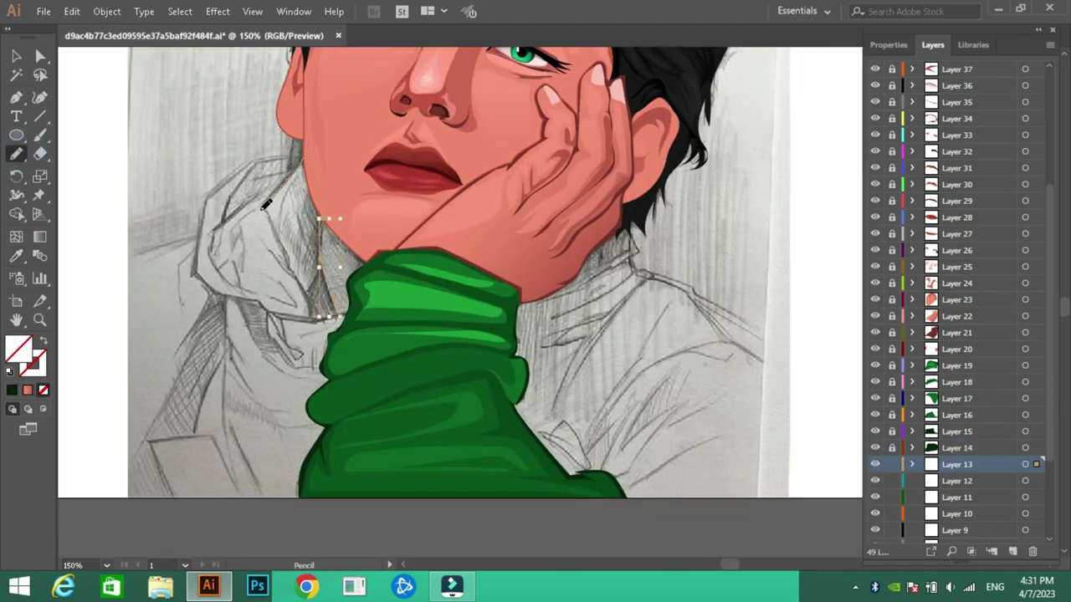
pyautogui.click(17, 256)
pyautogui.click(525, 368)
pyautogui.click(892, 464)
pyautogui.click(946, 481)
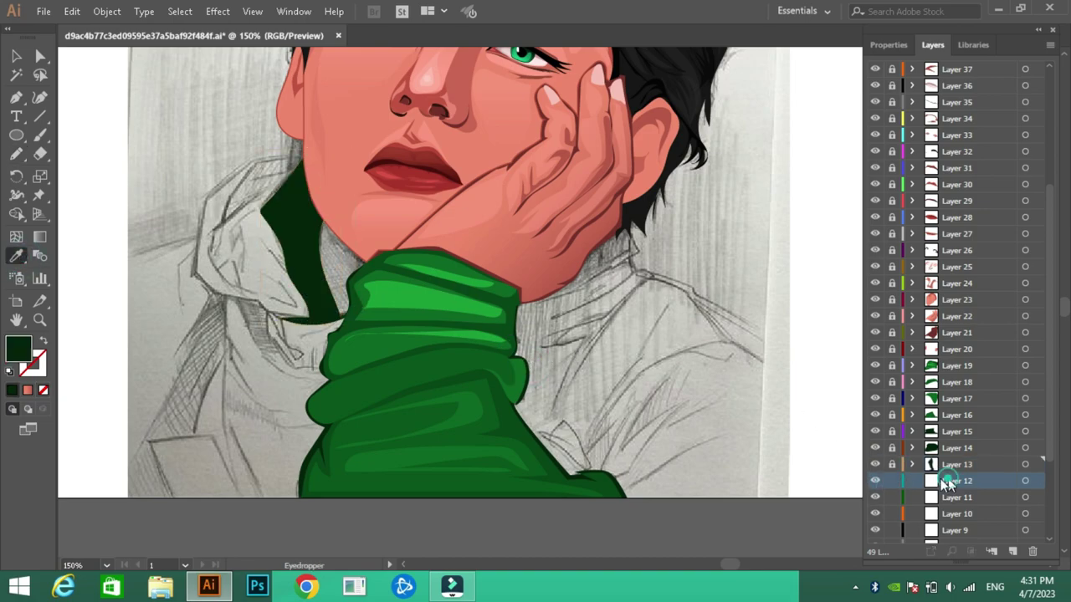
# Step: Draw a fold and the left side of the hood in dark green on Layer 12
pyautogui.moveTo(260, 165); pyautogui.dragTo(309, 162)
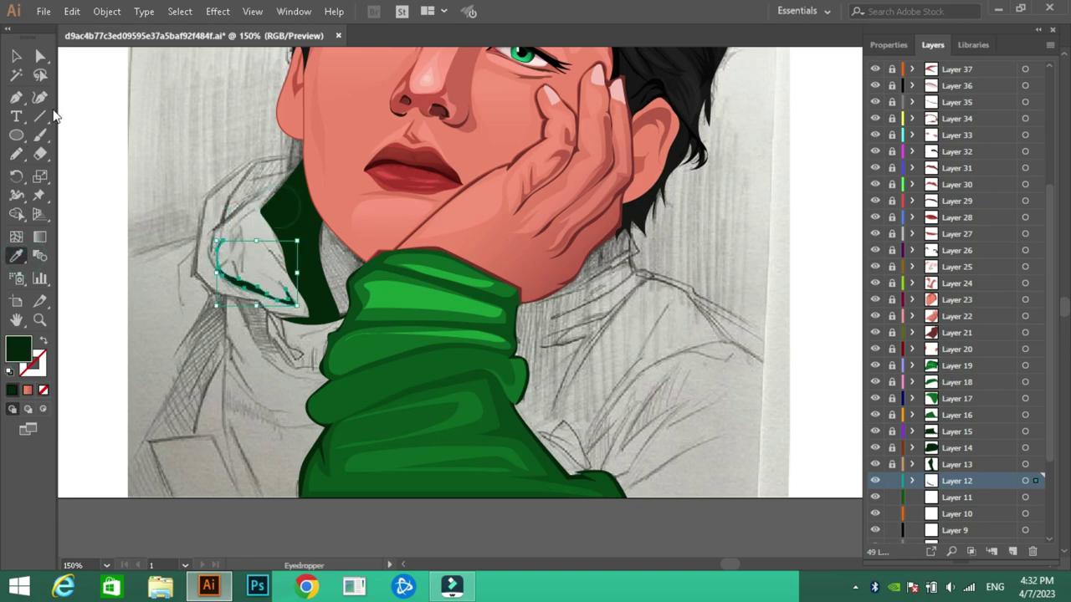
pyautogui.moveTo(229, 213); pyautogui.dragTo(251, 182)
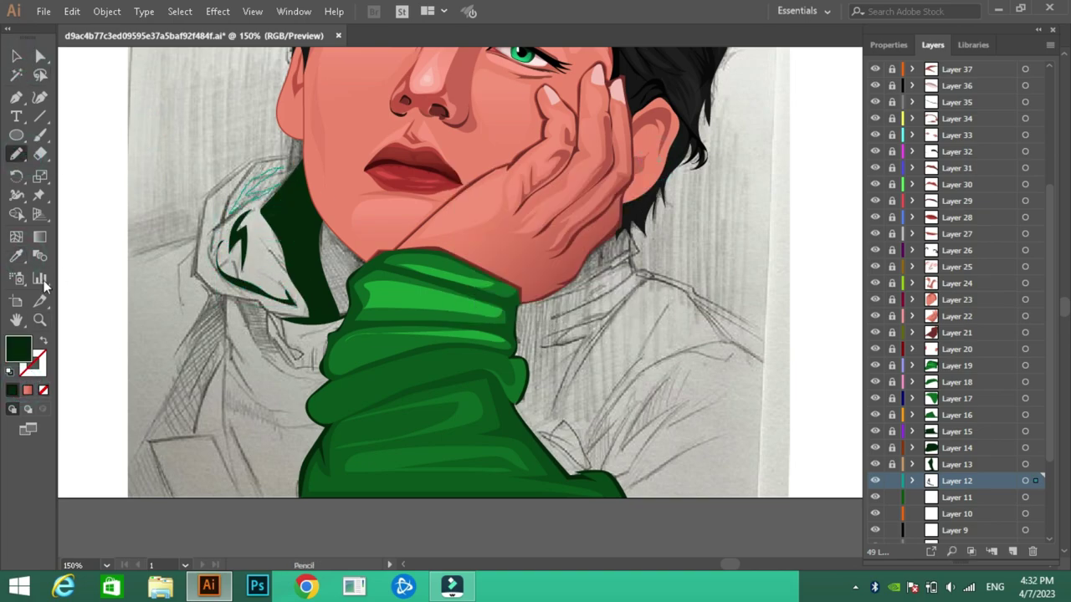
pyautogui.click(17, 255)
pyautogui.click(17, 255)
pyautogui.click(512, 413)
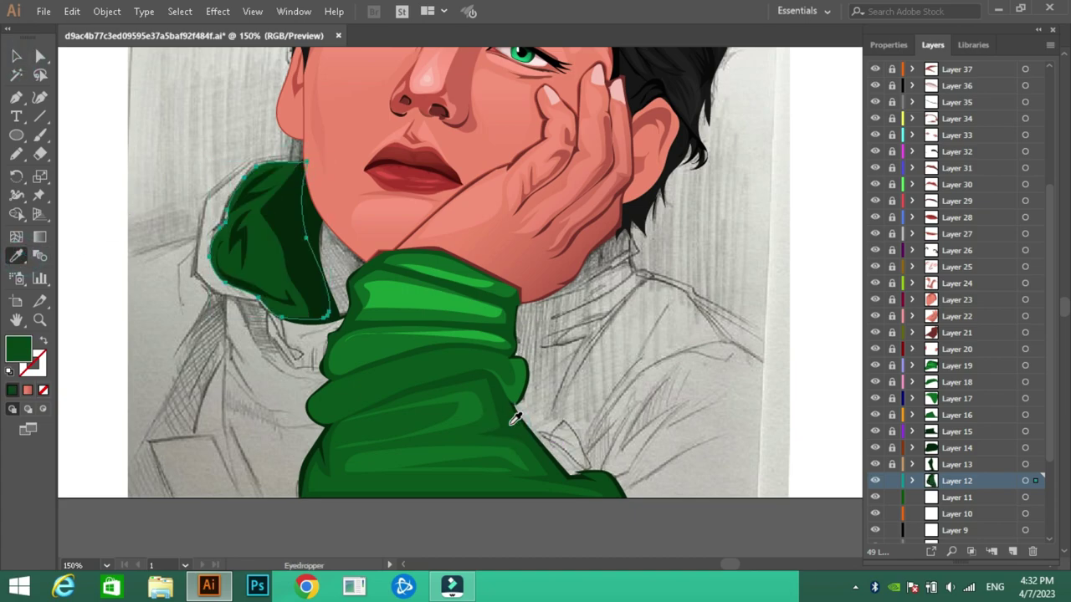
pyautogui.doubleClick(18, 348)
pyautogui.click(699, 189)
# Step: Trace the hood's outer outline with the sweater's dark green and lock Layer 11
pyautogui.press('n')
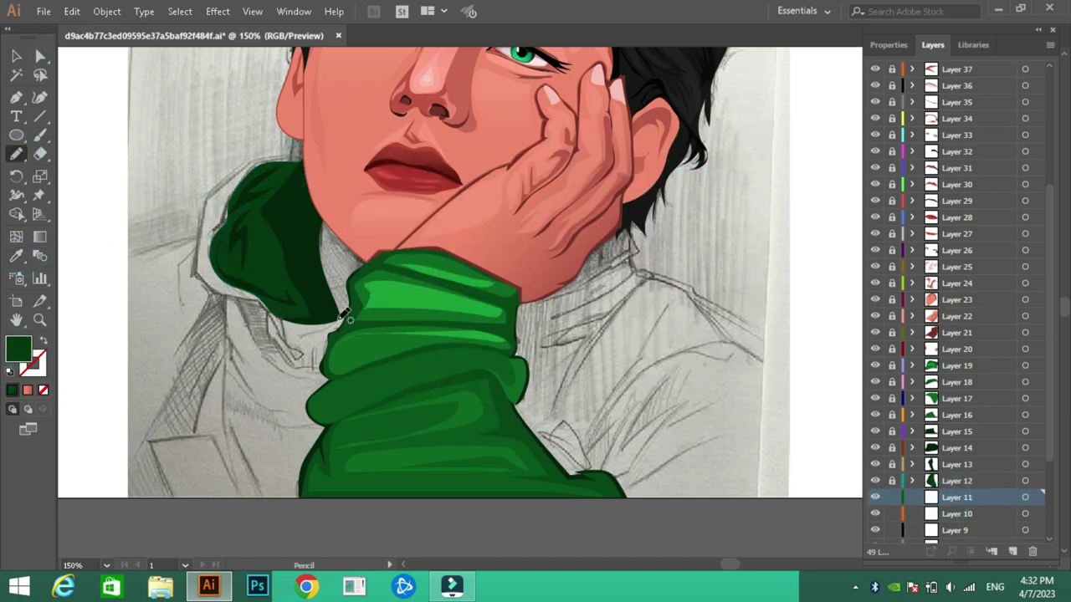
pyautogui.moveTo(286, 151); pyautogui.dragTo(305, 157)
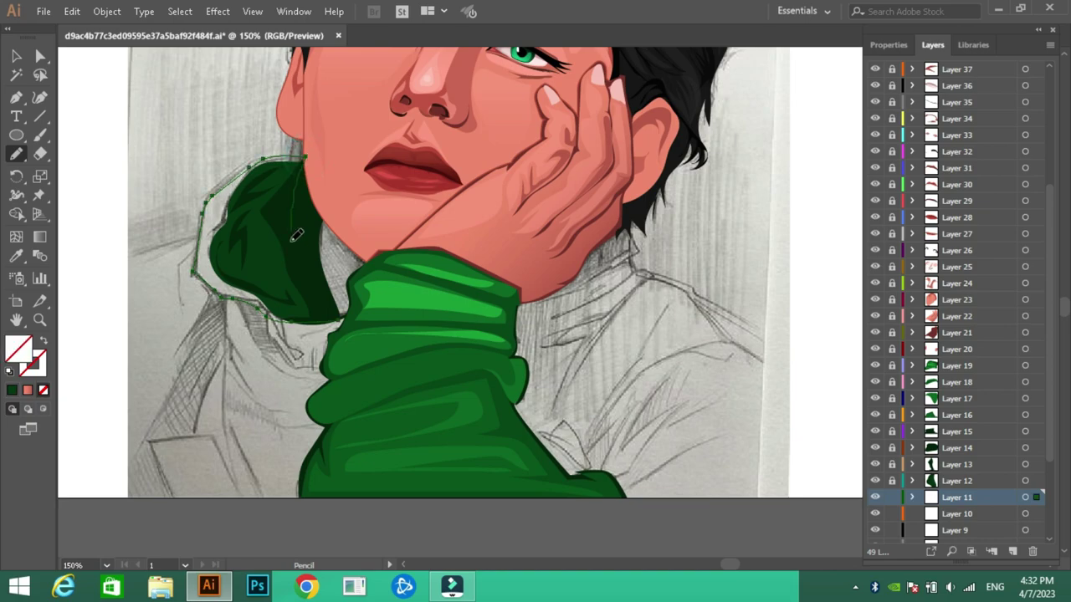
pyautogui.click(339, 343)
pyautogui.click(956, 514)
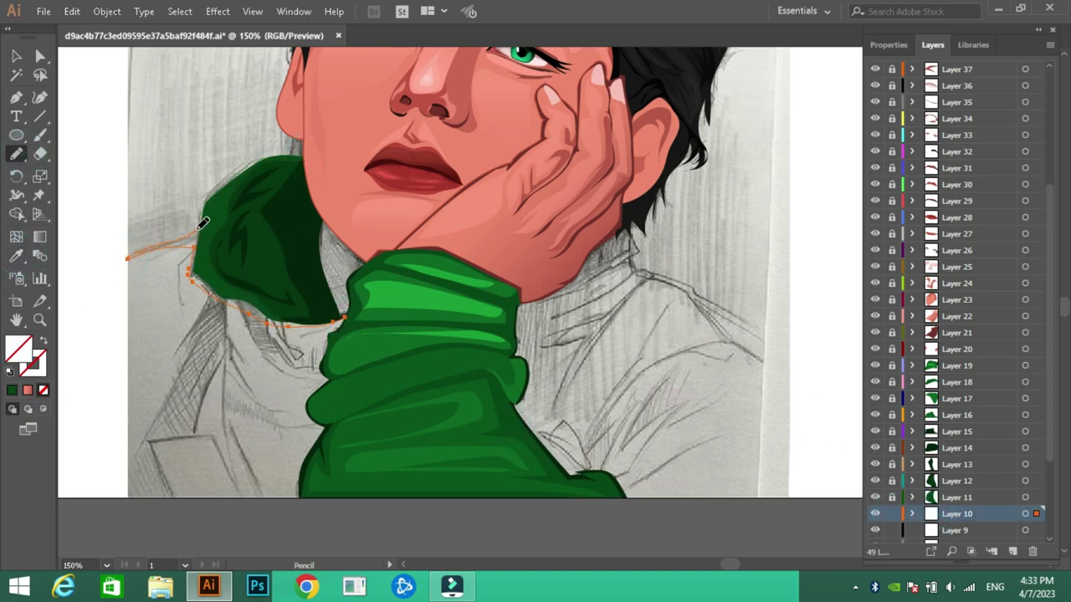
# Step: Fill the left-pointing hood spike with adjusted dark green and lock Layer 10
pyautogui.press('i')
pyautogui.click(335, 305)
pyautogui.doubleClick(19, 347)
pyautogui.click(722, 183)
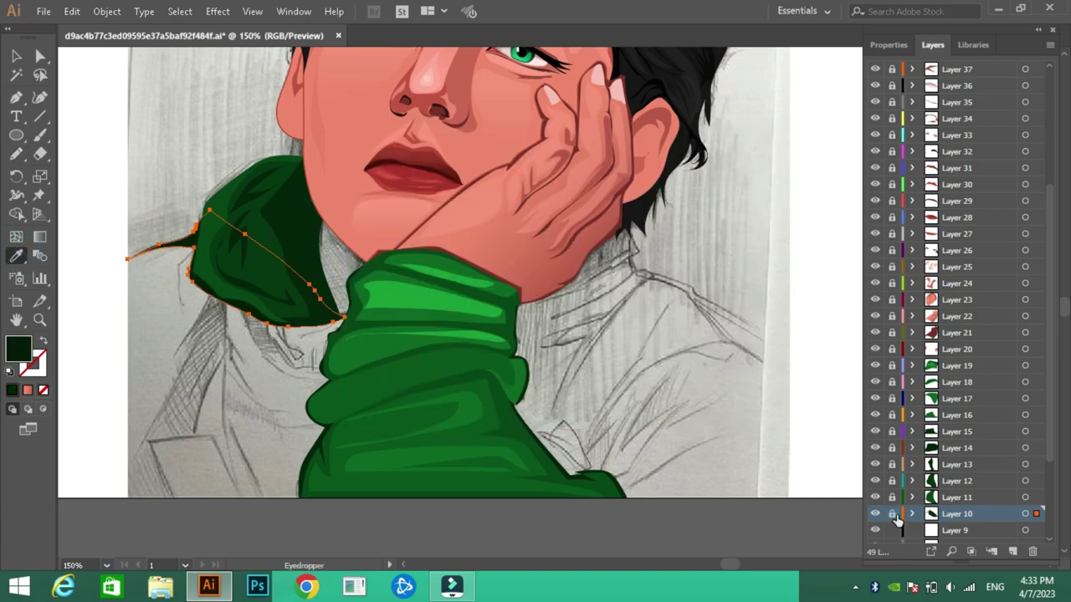
pyautogui.click(955, 404)
# Step: Select the new dark green strands and fill the neck shape with dark green
pyautogui.press('n')
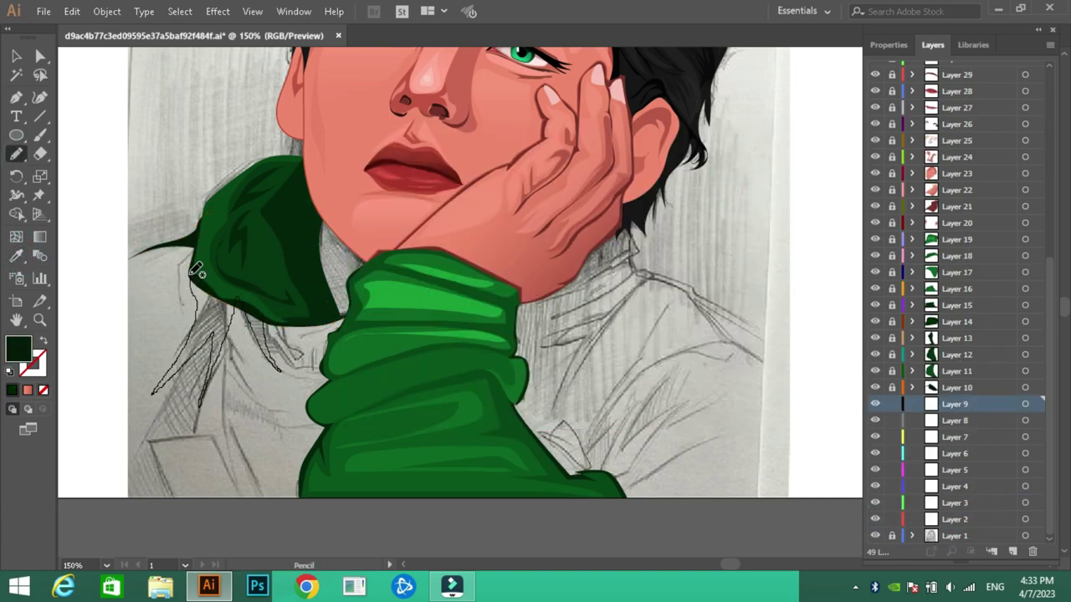
pyautogui.press('i')
pyautogui.click(309, 301)
pyautogui.press('v')
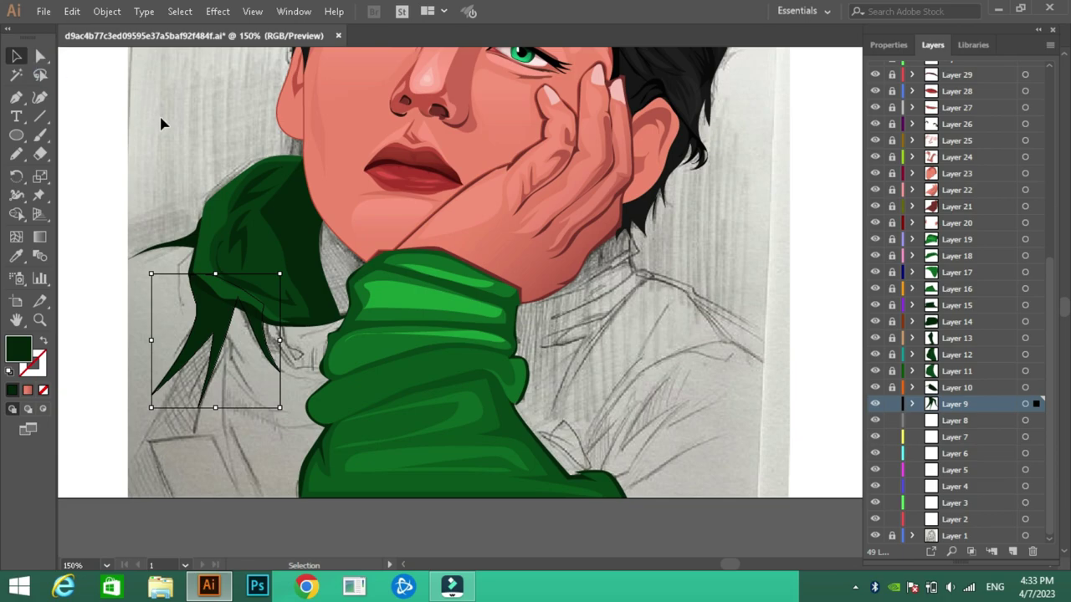
pyautogui.hotkey('ctrl', 'shift', 'a')
pyautogui.press('n')
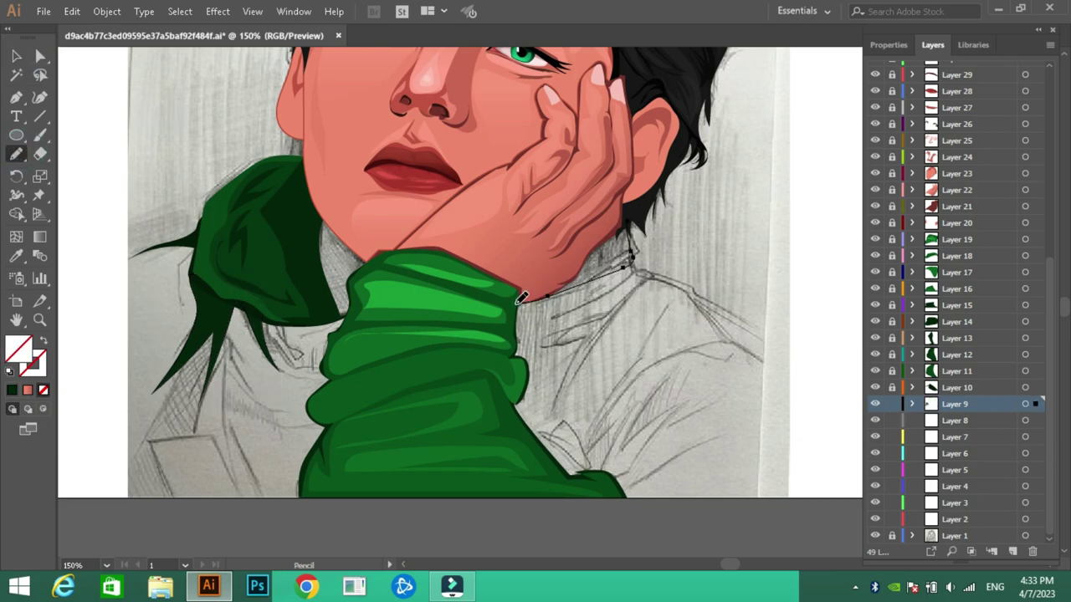
pyautogui.click(322, 220)
# Step: Lower the opacity of the strands below the hood to about 68%
pyautogui.scroll(-2, 322, 220)
pyautogui.press('v')
pyautogui.click(201, 263)
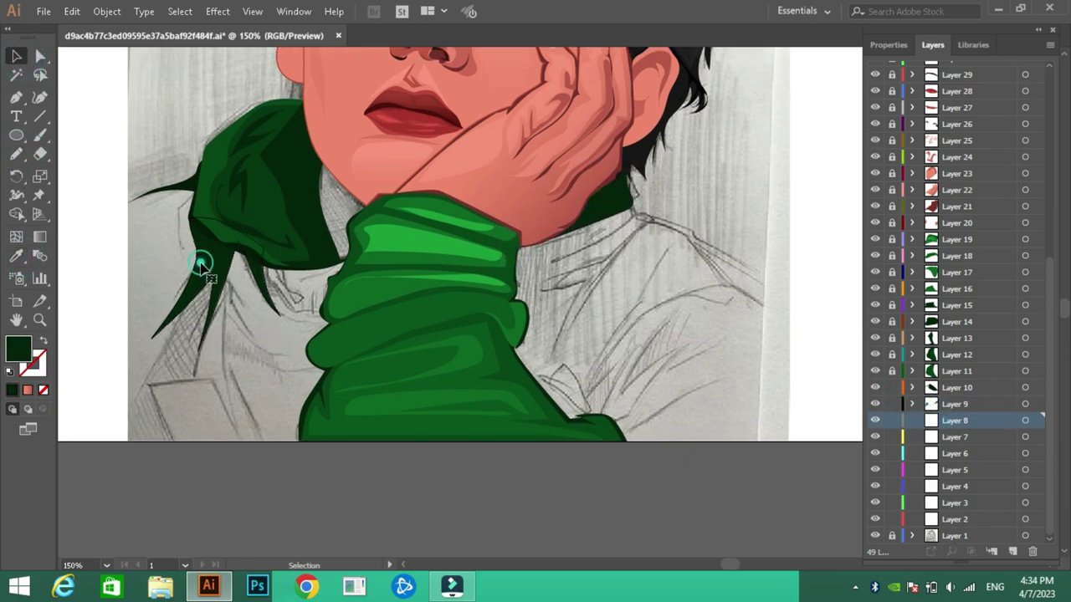
pyautogui.click(938, 285)
pyautogui.press('F7')
pyautogui.hotkey('ctrl', 'shift', 'a')
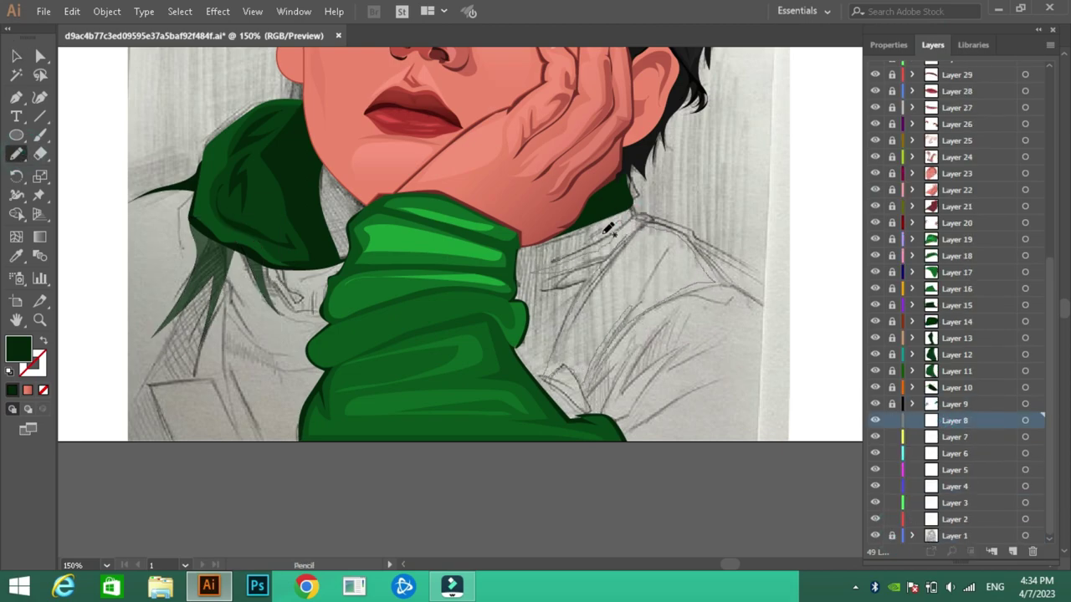
# Step: Trace the collar and sleeve on the right shoulder and fill them with green
pyautogui.moveTo(635, 210)
pyautogui.mouseDown()
pyautogui.moveTo(765, 347)
pyautogui.moveTo(607, 370)
pyautogui.mouseUp()
pyautogui.click(599, 420)
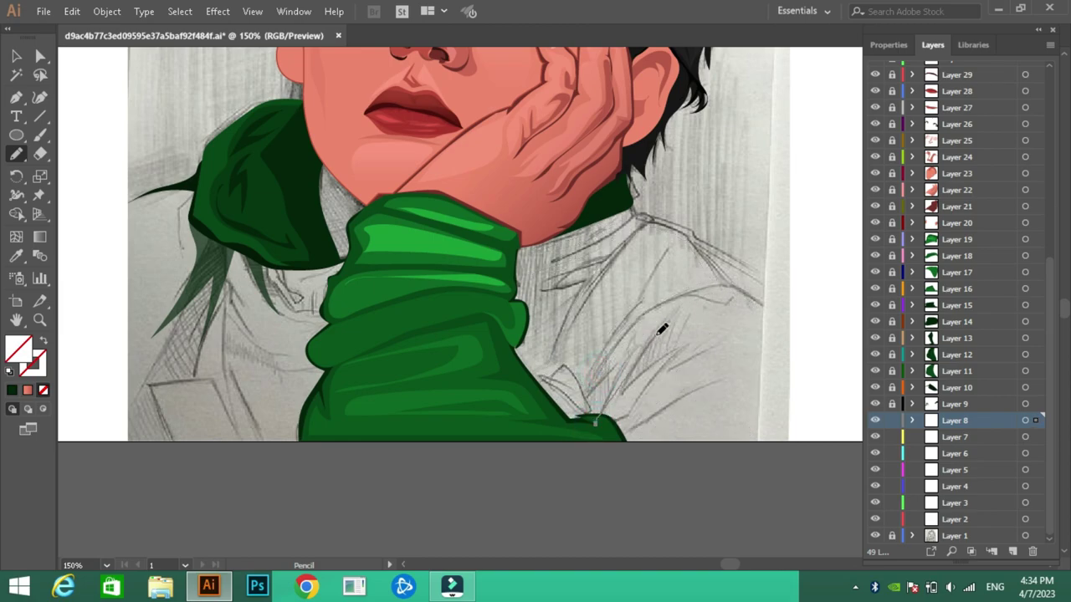
pyautogui.press('i')
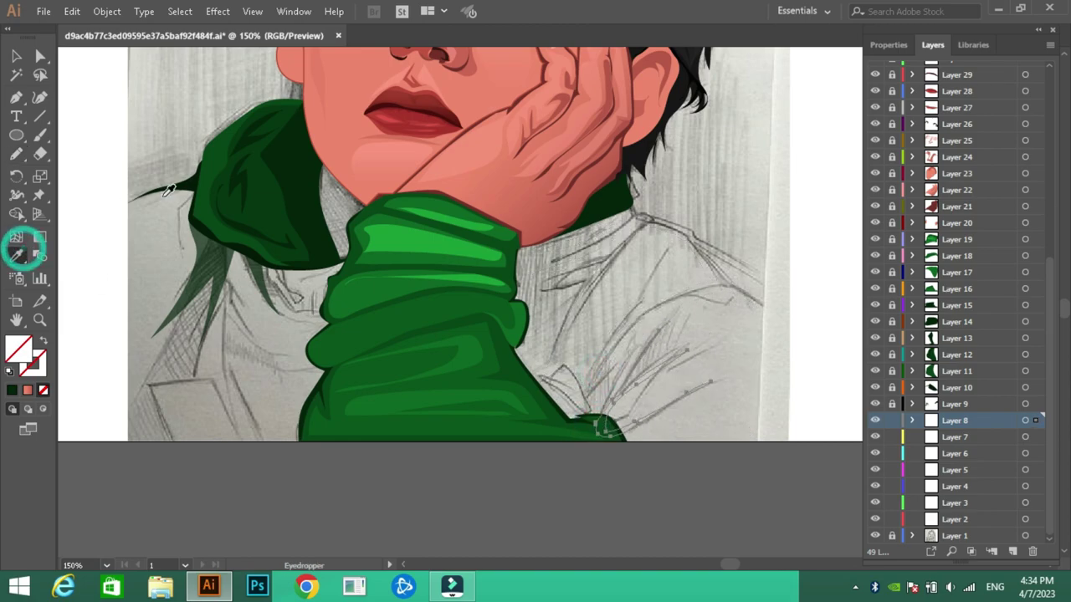
pyautogui.press('v')
pyautogui.click(684, 355)
pyautogui.press('i')
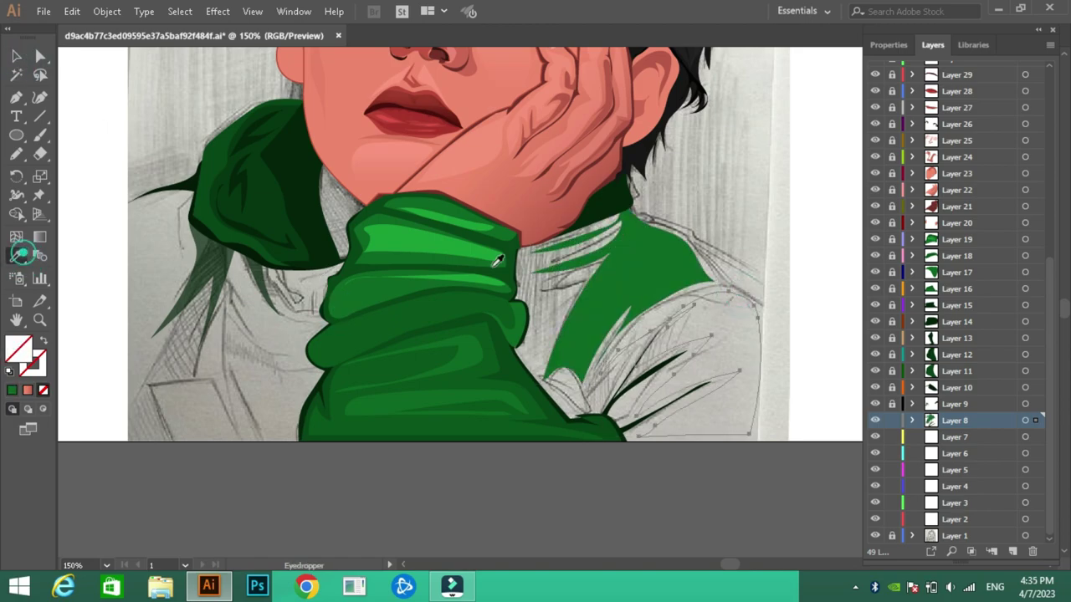
pyautogui.click(628, 268)
# Step: Draw a spike shape and another piece on the hoodie's left side
pyautogui.press('n')
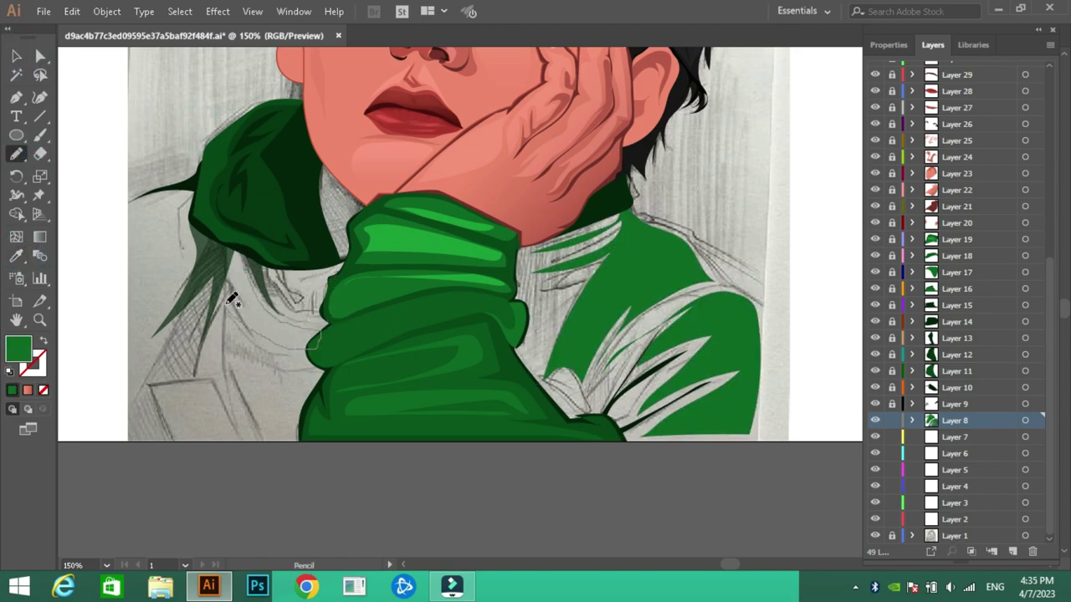
pyautogui.moveTo(229, 304); pyautogui.dragTo(188, 241)
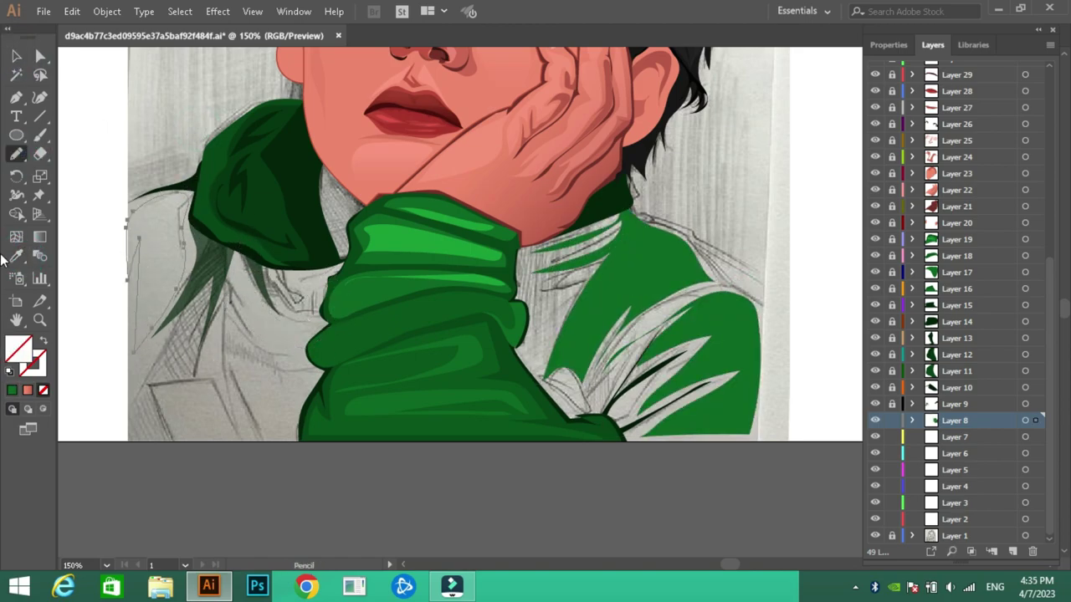
pyautogui.press('i')
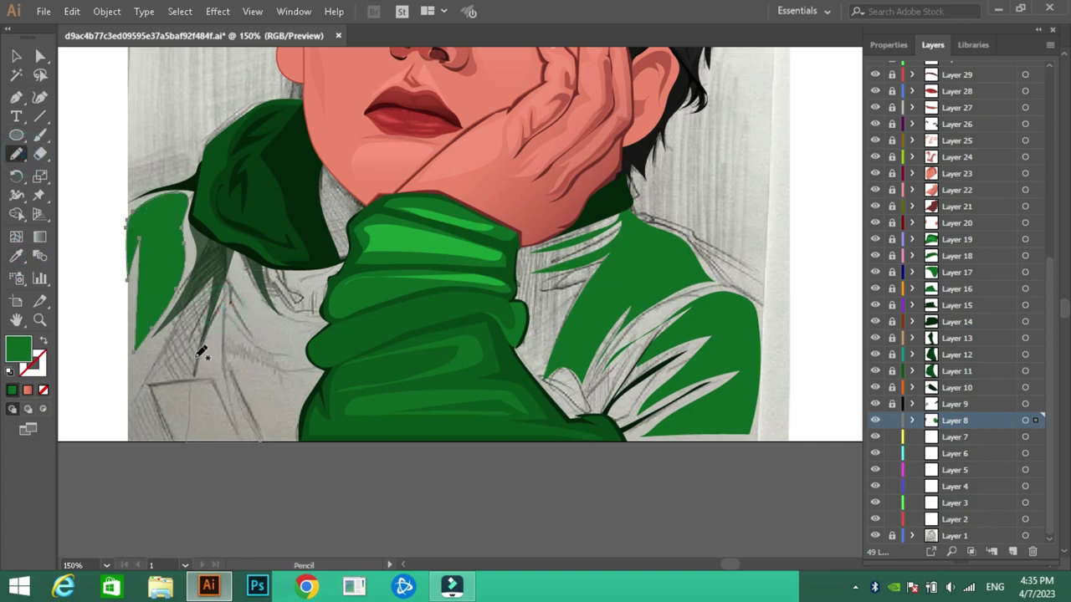
pyautogui.moveTo(200, 352); pyautogui.dragTo(213, 295)
pyautogui.click(12, 390)
# Step: Fill the left-side pieces with medium green 0E6623, then make Layer 7 the working layer
pyautogui.click(15, 55)
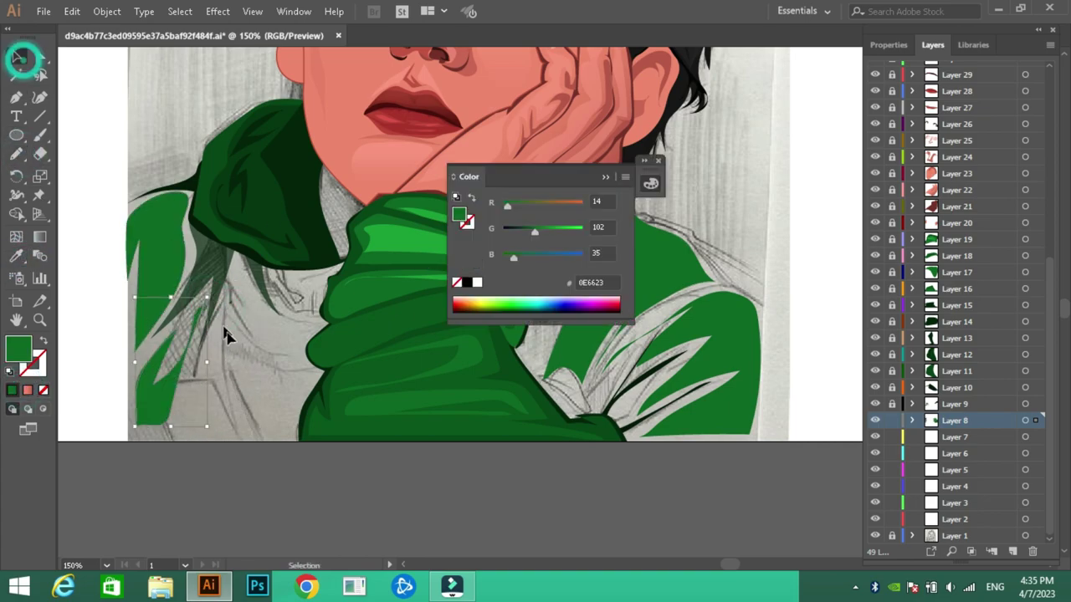
pyautogui.click(233, 297)
pyautogui.click(11, 390)
pyautogui.click(242, 268)
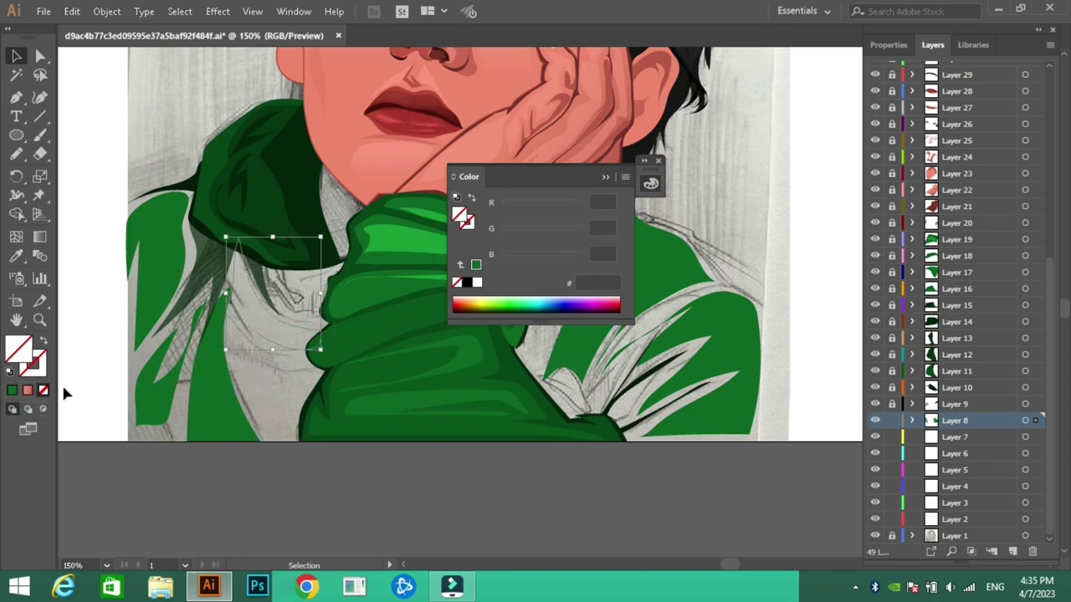
pyautogui.click(12, 390)
pyautogui.click(658, 160)
pyautogui.click(935, 437)
# Step: Draw a closed Pen path from the neck down the right shoulder to the artboard corners
pyautogui.press('p')
pyautogui.click(647, 216)
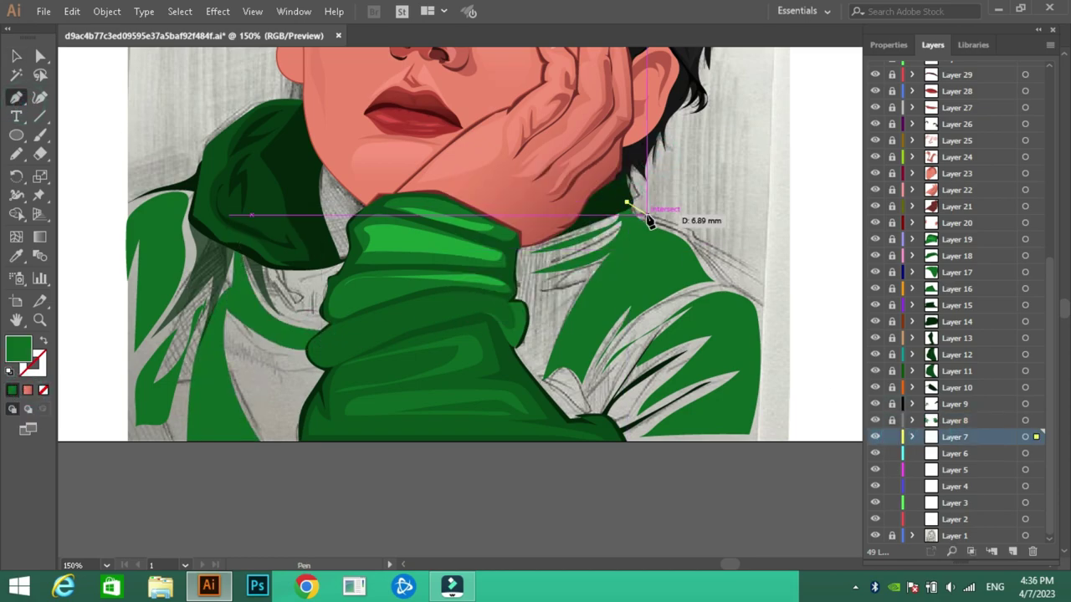
pyautogui.click(696, 231)
pyautogui.click(733, 285)
pyautogui.click(766, 311)
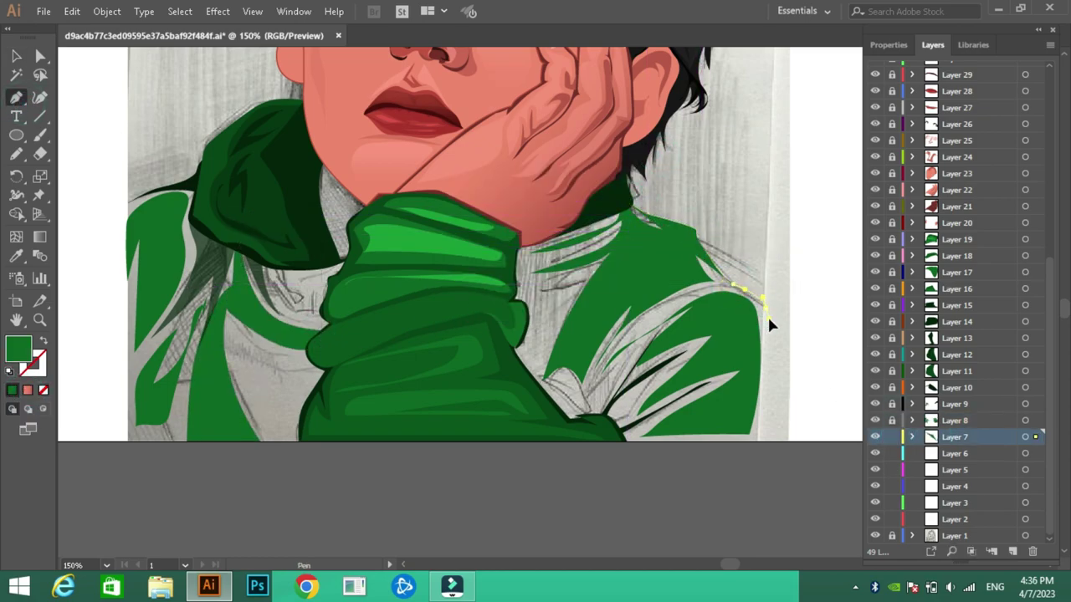
pyautogui.click(772, 441)
pyautogui.click(127, 441)
pyautogui.click(126, 191)
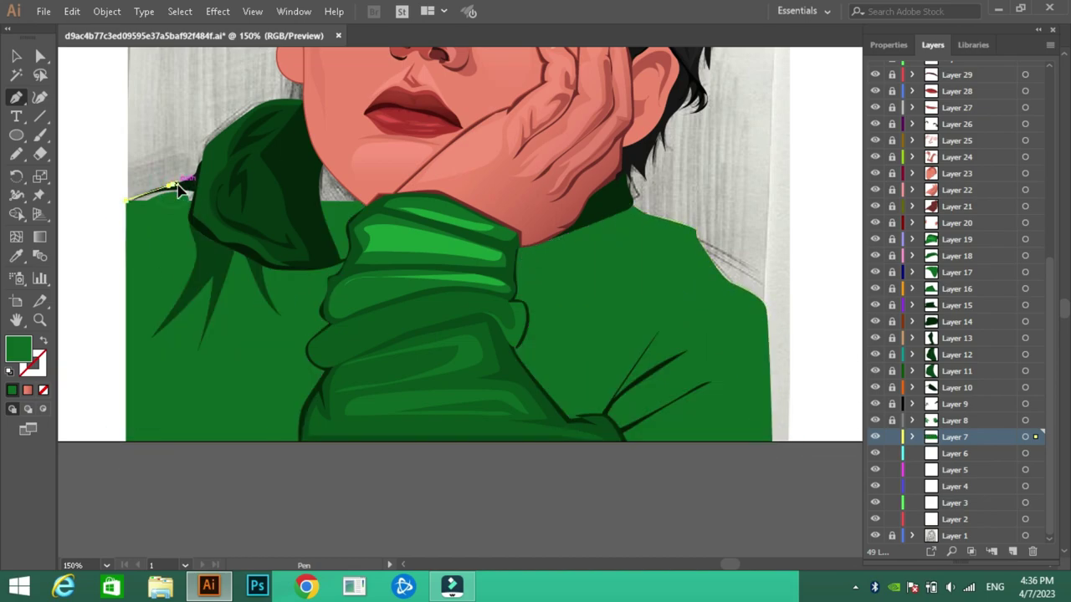
pyautogui.click(228, 173)
pyautogui.press('/')
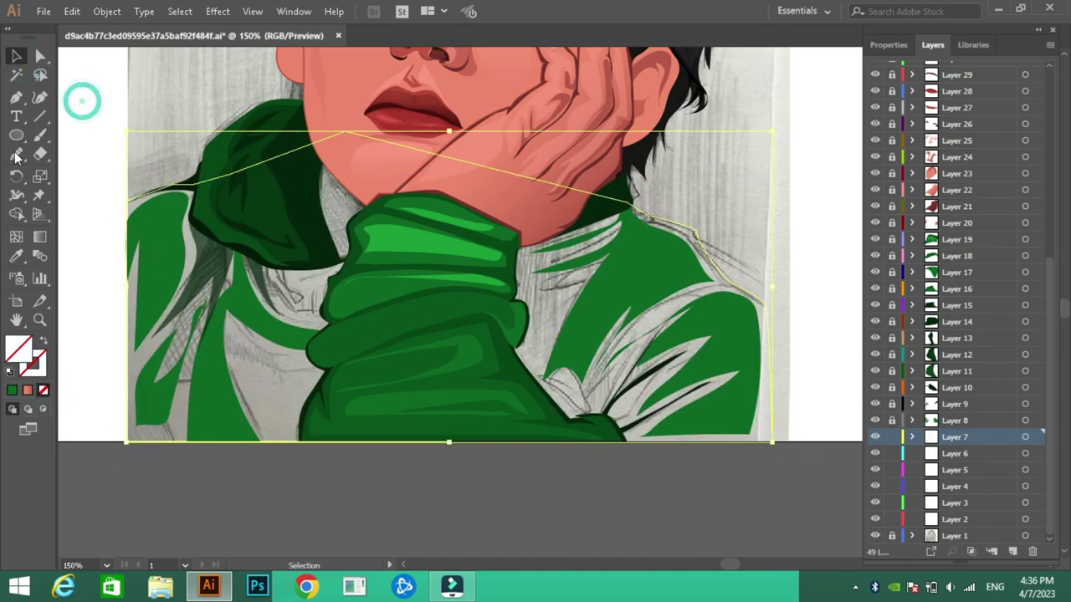
# Step: Draw a fold line beside the collar with the Pencil
pyautogui.press('n')
pyautogui.moveTo(350, 258); pyautogui.dragTo(314, 194)
pyautogui.moveTo(362, 258); pyautogui.dragTo(351, 258)
pyautogui.click(21, 153)
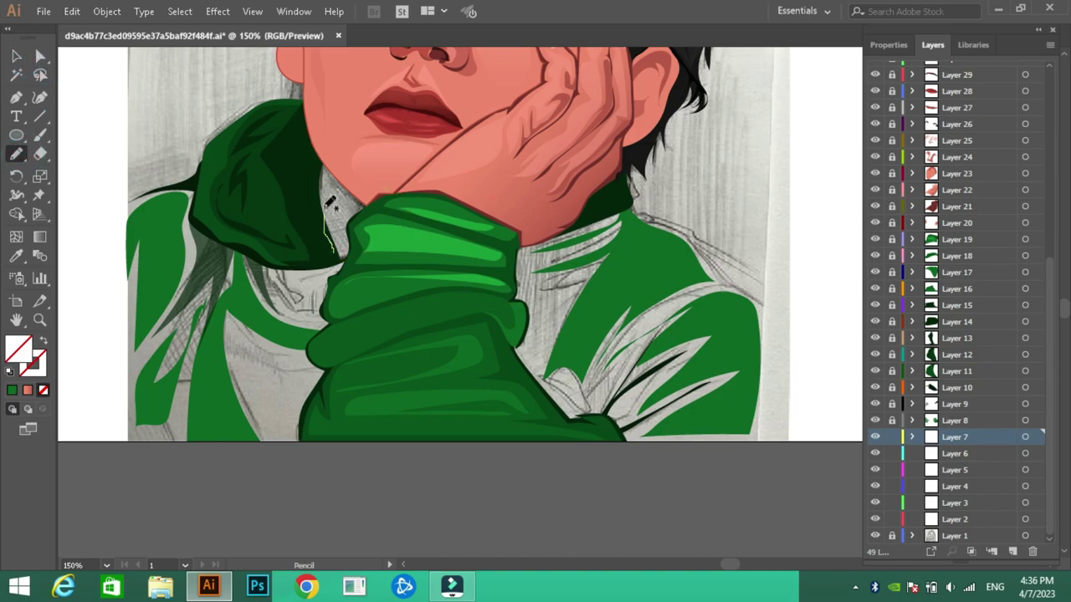
pyautogui.hotkey('ctrl', 'shift', 'a')
# Step: Darken the fill of the chin shadow shape and check the cheek shading shape
pyautogui.click(19, 257)
pyautogui.scroll(2, 546, 117)
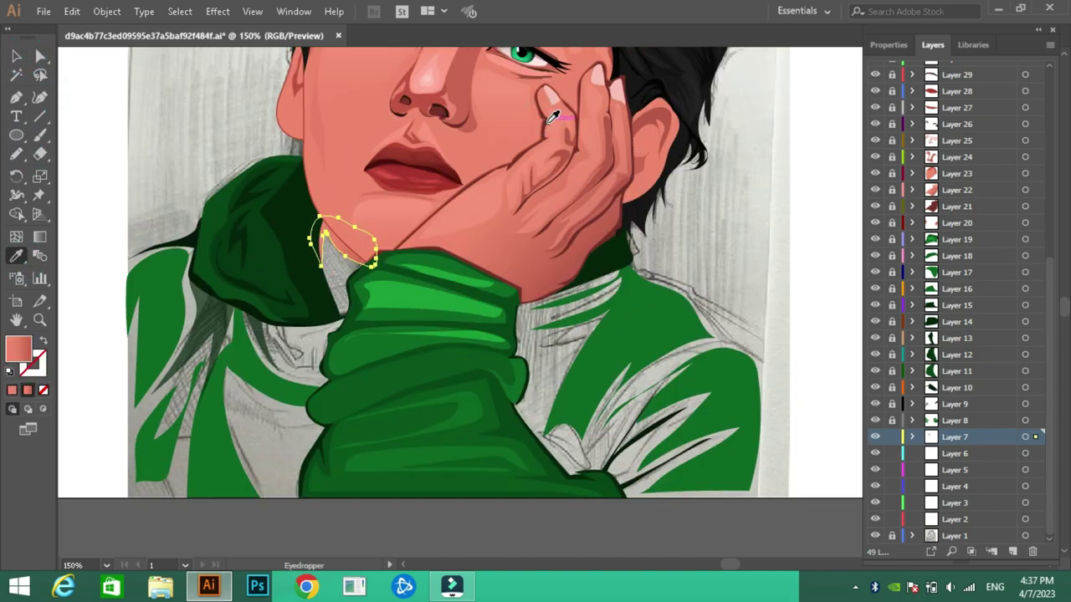
pyautogui.doubleClick(19, 348)
pyautogui.click(710, 181)
pyautogui.press('v')
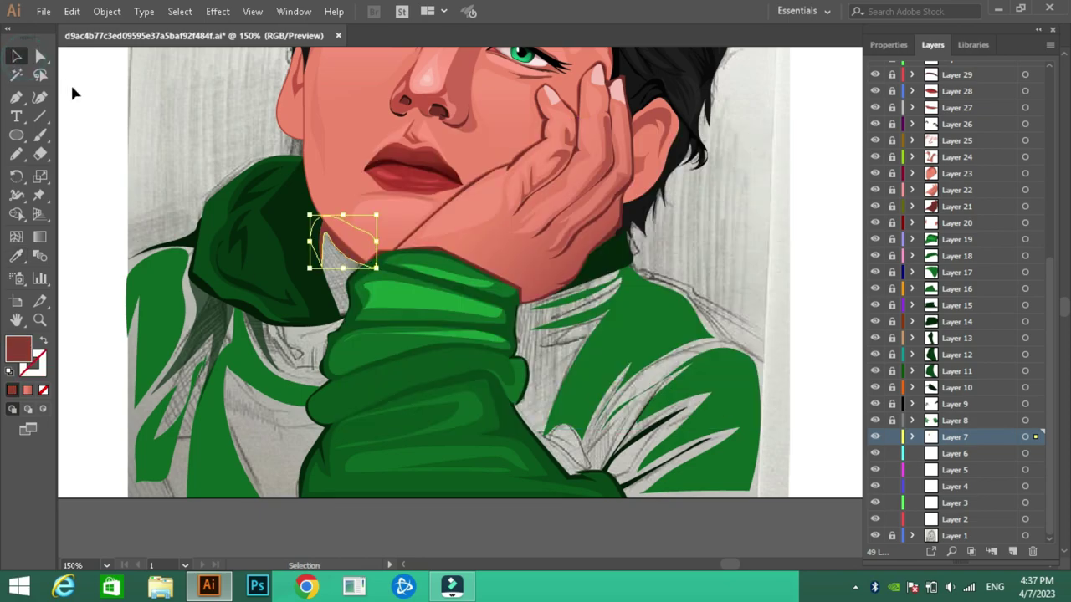
pyautogui.click(360, 295)
pyautogui.press('i')
pyautogui.click(16, 55)
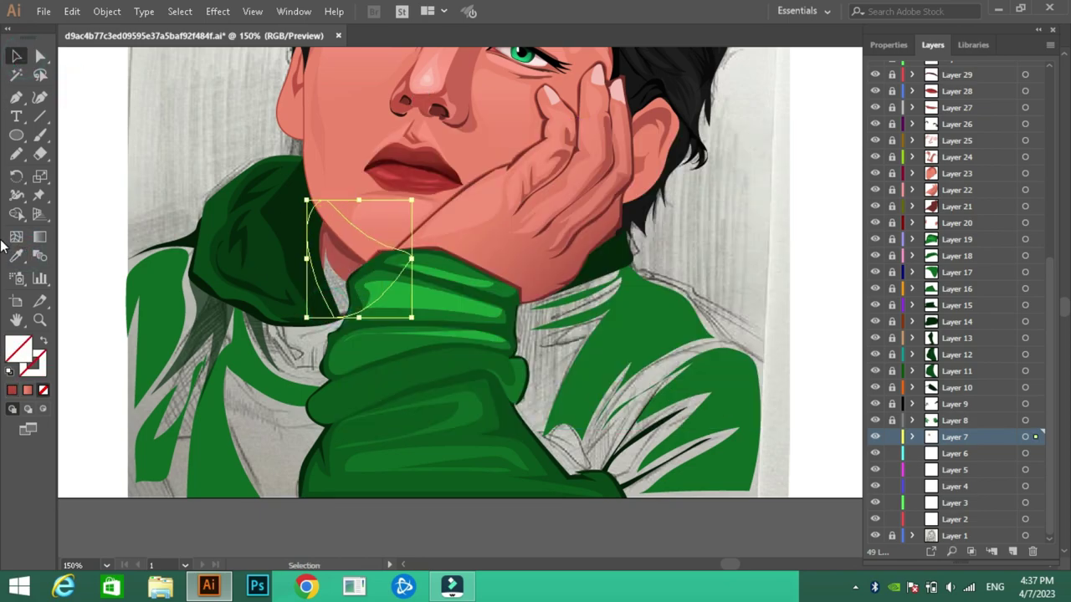
pyautogui.click(343, 243)
pyautogui.click(889, 45)
# Step: Fill the hoodie base shape with the sampled hoodie green, adjusted darker
pyautogui.click(786, 162)
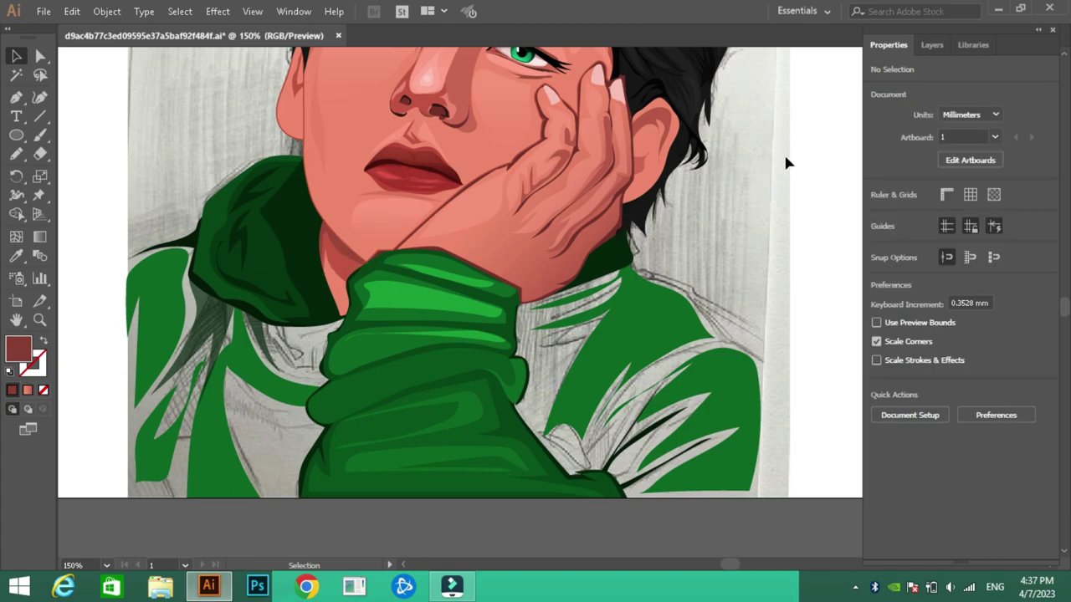
pyautogui.click(655, 282)
pyautogui.press('i')
pyautogui.click(173, 359)
pyautogui.doubleClick(19, 348)
pyautogui.click(544, 311)
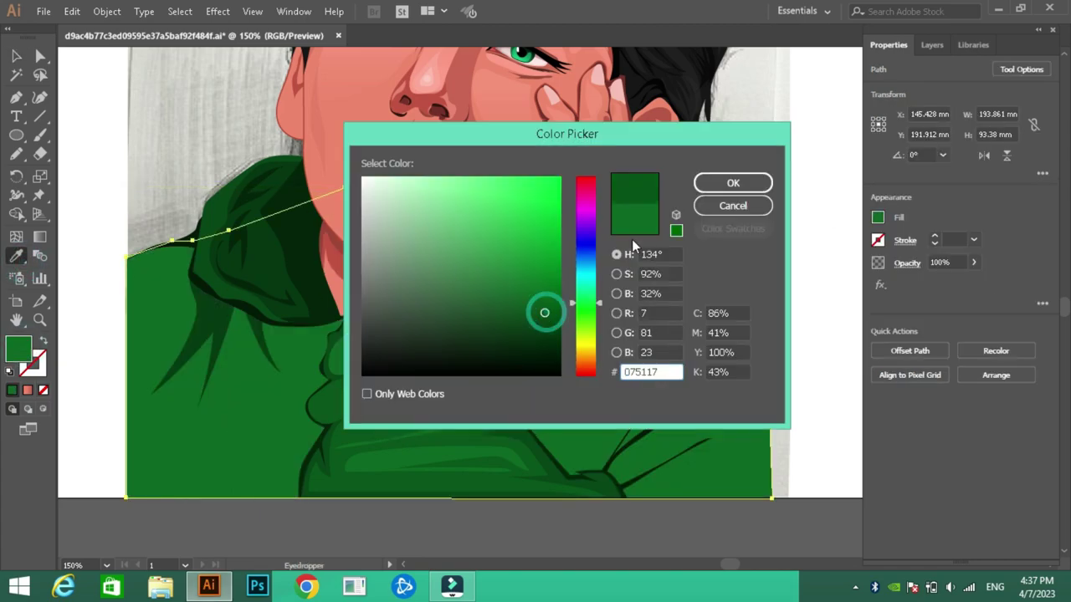
pyautogui.click(733, 182)
pyautogui.click(17, 55)
pyautogui.click(159, 127)
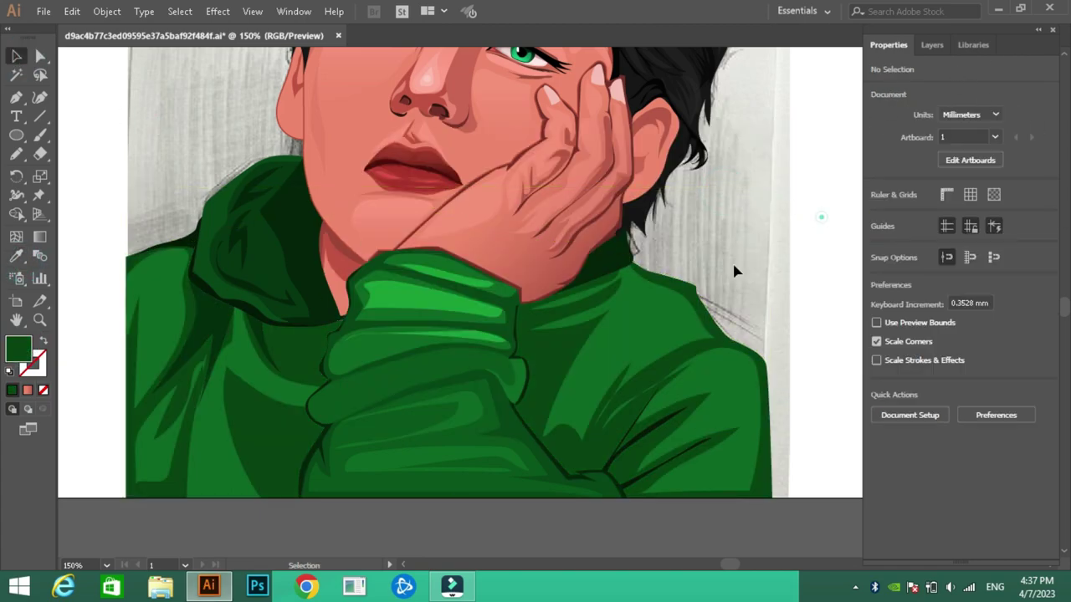
pyautogui.click(296, 390)
# Step: Show the Layers panel and make Layer 8 the active layer
pyautogui.click(931, 46)
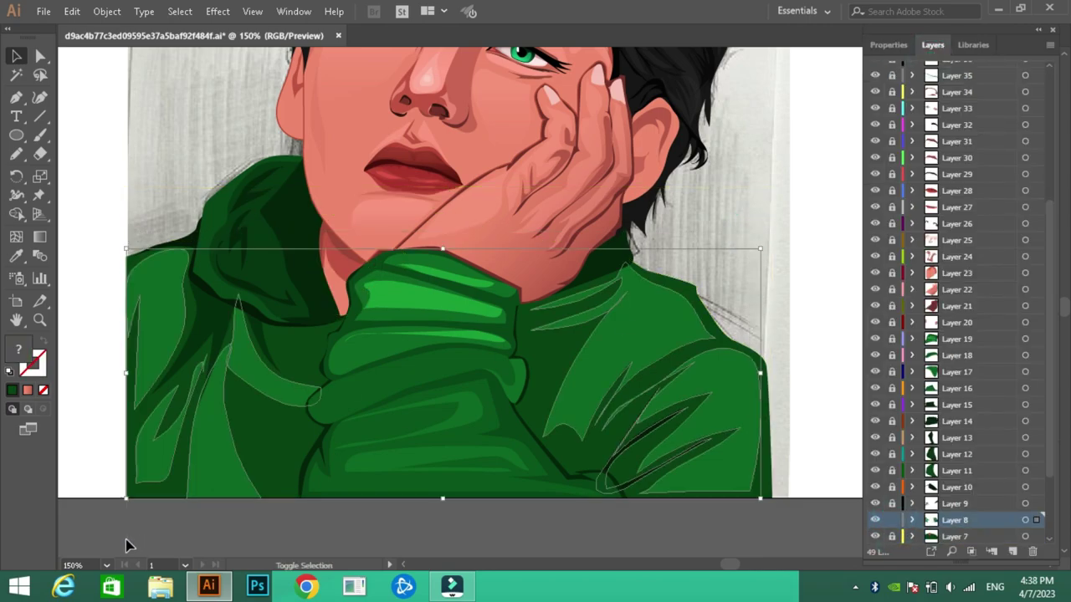
pyautogui.click(888, 45)
pyautogui.click(833, 159)
pyautogui.click(931, 44)
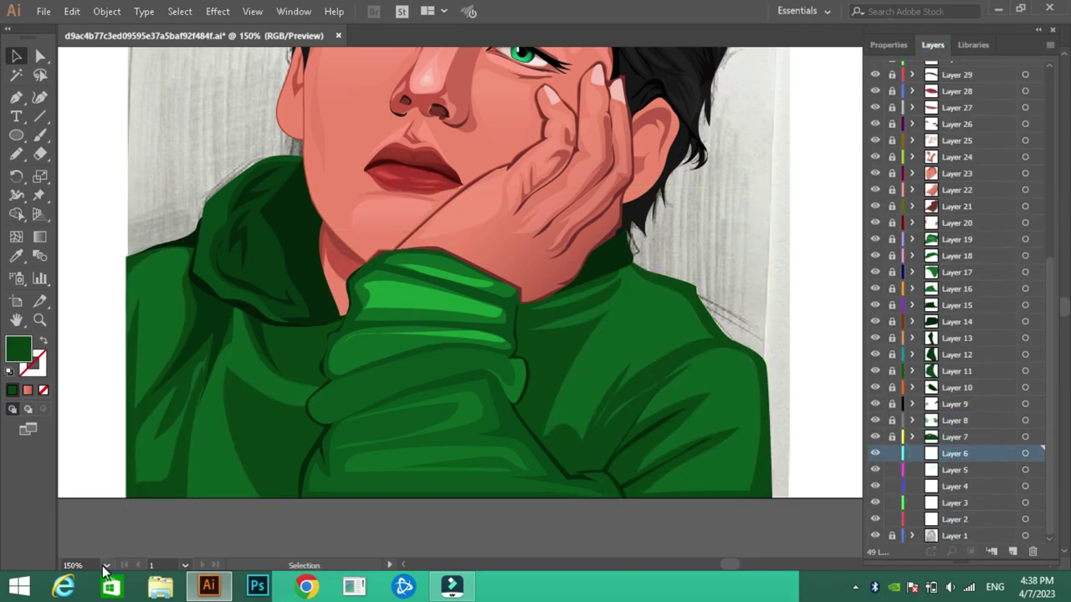
pyautogui.click(931, 420)
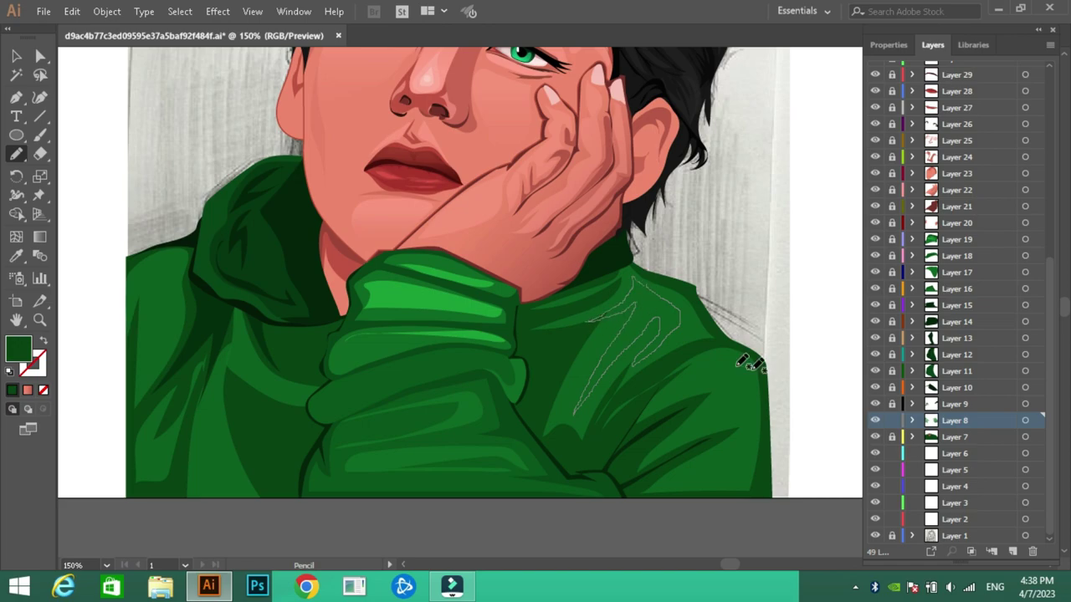
# Step: Draw lighter green fold highlights on the right shoulder and a fold on the left side
pyautogui.moveTo(748, 361); pyautogui.dragTo(693, 435)
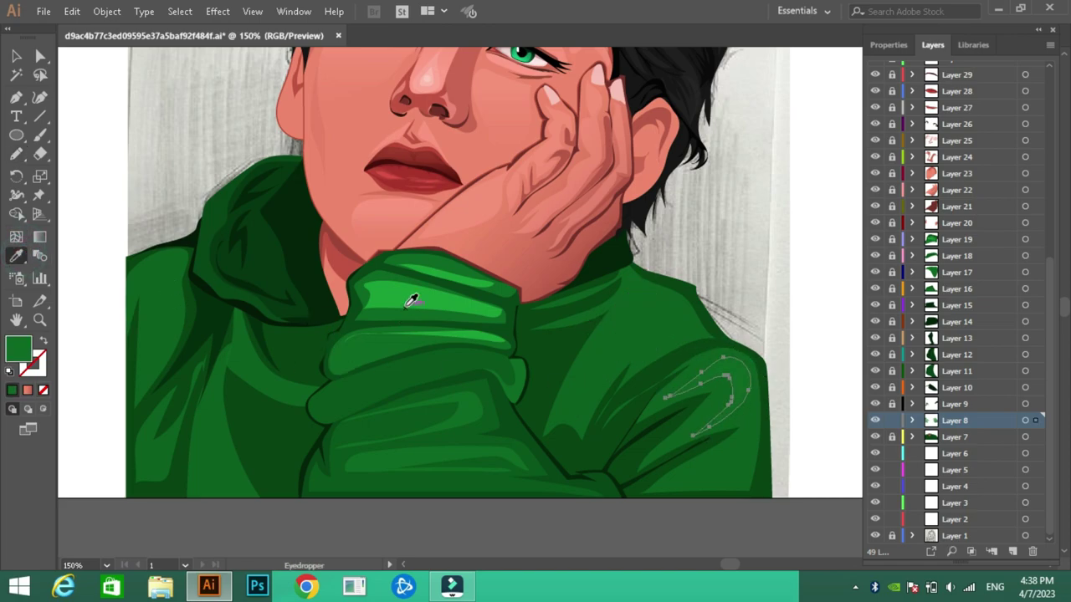
pyautogui.doubleClick(21, 345)
pyautogui.click(707, 183)
pyautogui.moveTo(584, 321); pyautogui.dragTo(573, 414)
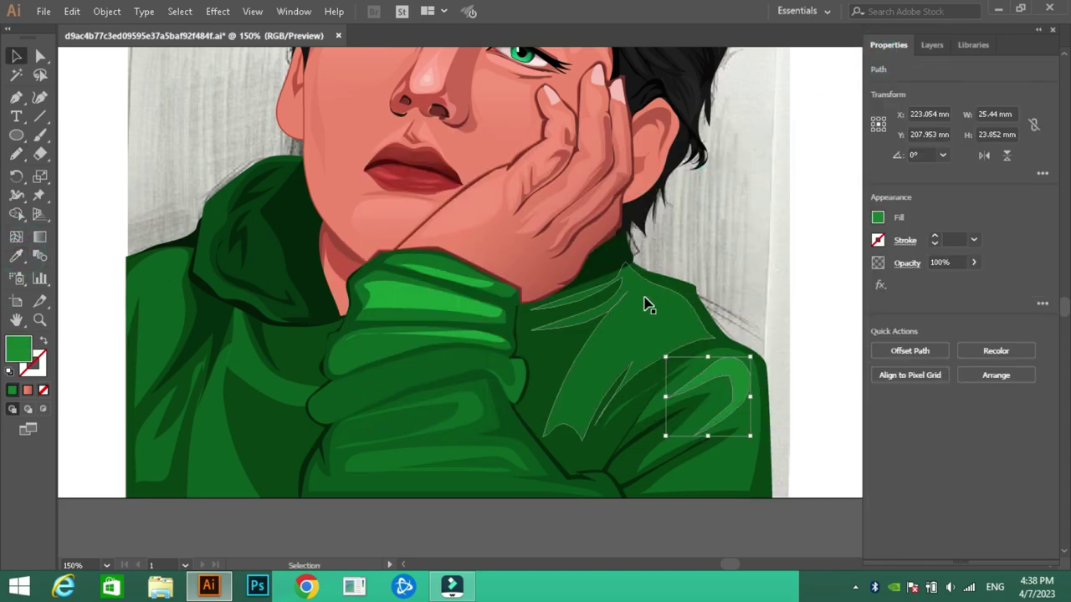
pyautogui.click(151, 276)
pyautogui.press('n')
pyautogui.moveTo(174, 258); pyautogui.dragTo(171, 321)
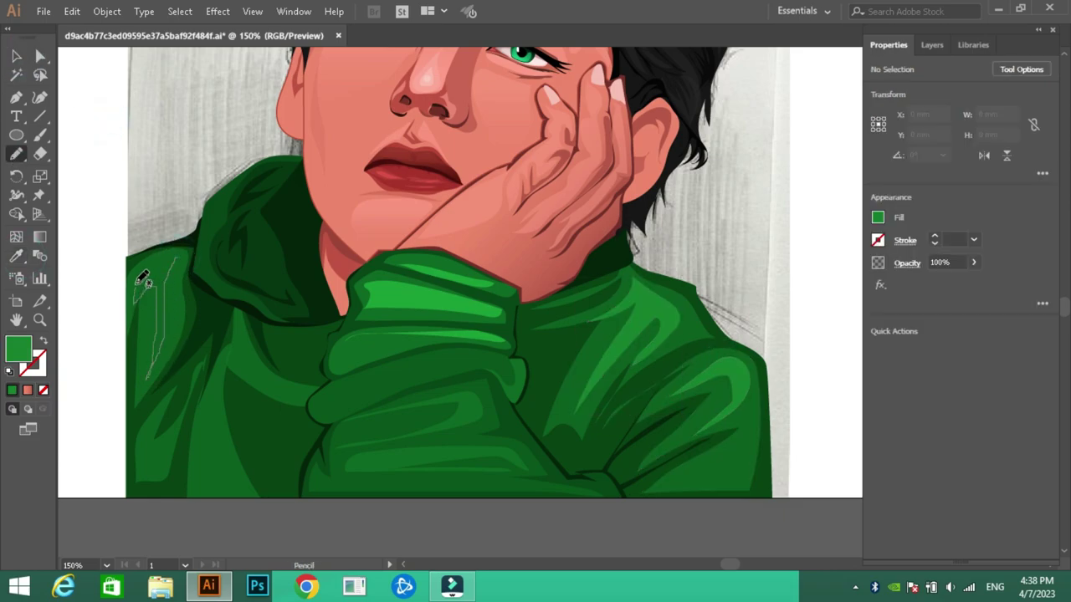
pyautogui.moveTo(142, 280); pyautogui.dragTo(136, 261)
# Step: Set the hoodie base shape's stroke to dark green 042109
pyautogui.press('v')
pyautogui.press('F7')
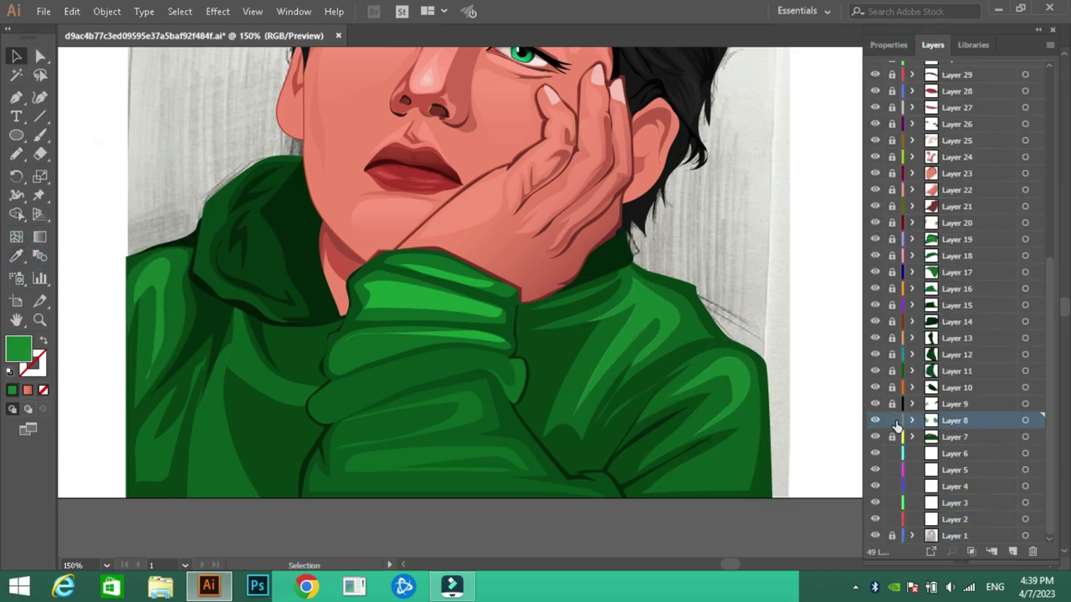
pyautogui.click(712, 304)
pyautogui.press('F6')
pyautogui.doubleClick(467, 221)
pyautogui.click(712, 182)
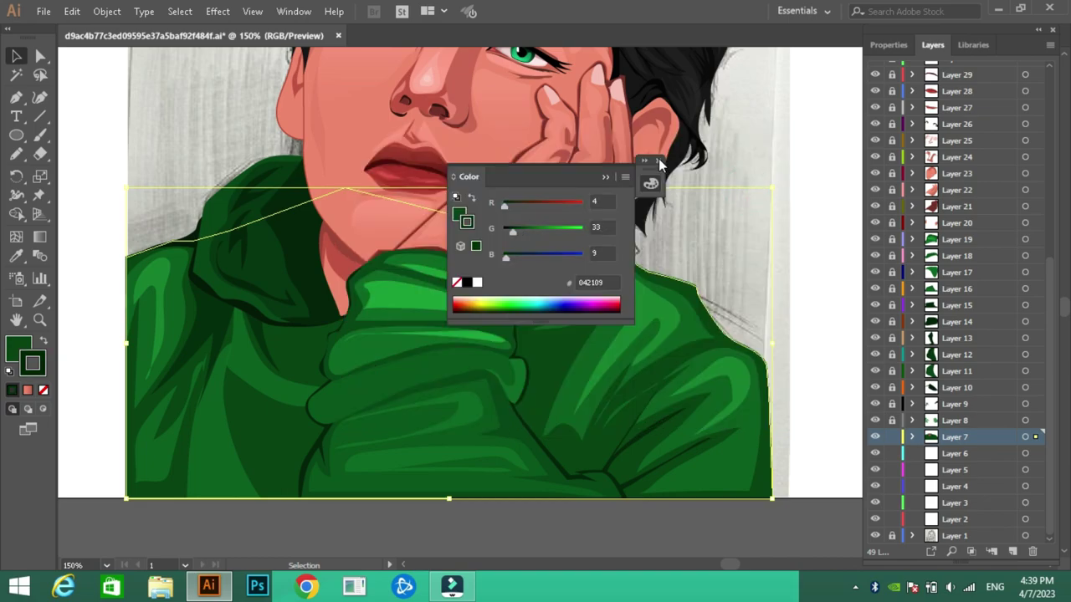
pyautogui.click(660, 161)
# Step: Fit the whole artwork in view and delete the reference photo layer
pyautogui.click(954, 454)
pyautogui.click(107, 565)
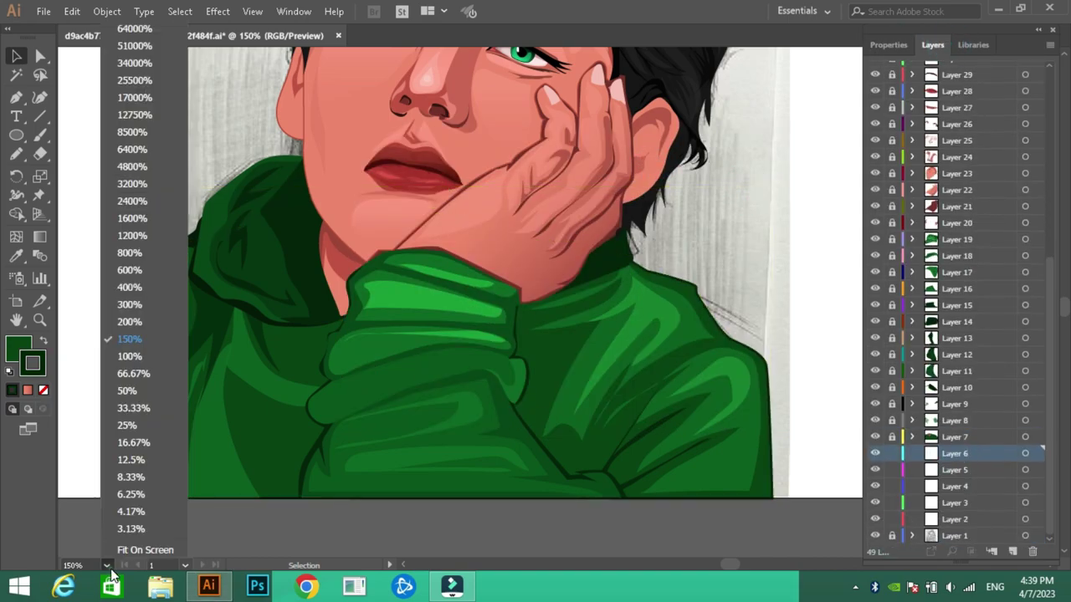
pyautogui.click(145, 550)
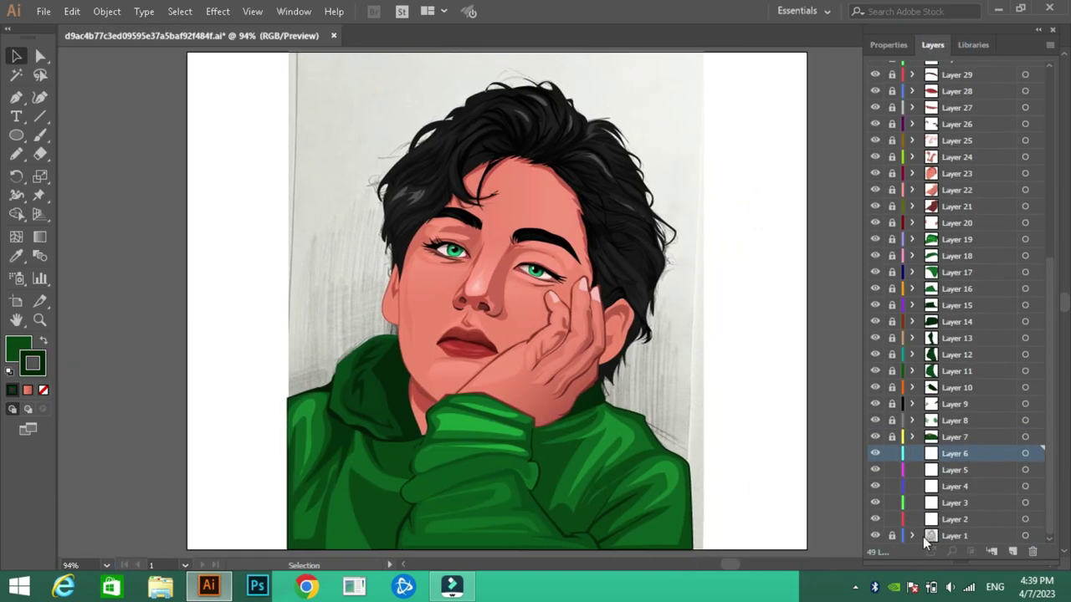
pyautogui.click(926, 535)
pyautogui.click(1033, 551)
pyautogui.click(583, 313)
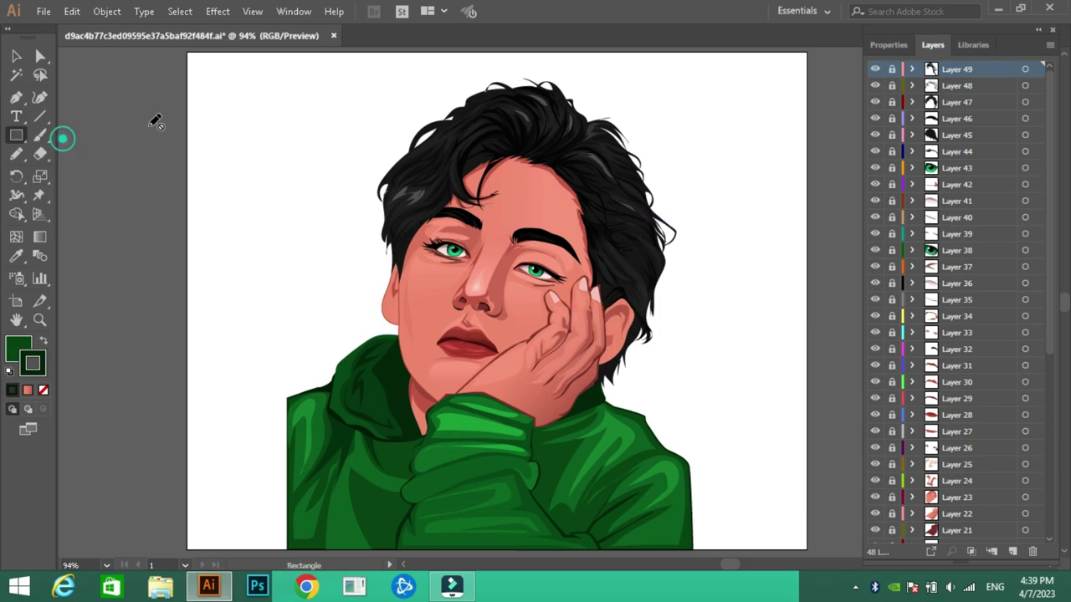
# Step: Draw a background rectangle on Layer 6 filled with mustard yellow EAB85E
pyautogui.scroll(-5, 953, 334)
pyautogui.click(953, 480)
pyautogui.moveTo(288, 550)
pyautogui.mouseDown()
pyautogui.moveTo(692, 128)
pyautogui.moveTo(686, 114)
pyautogui.mouseUp()
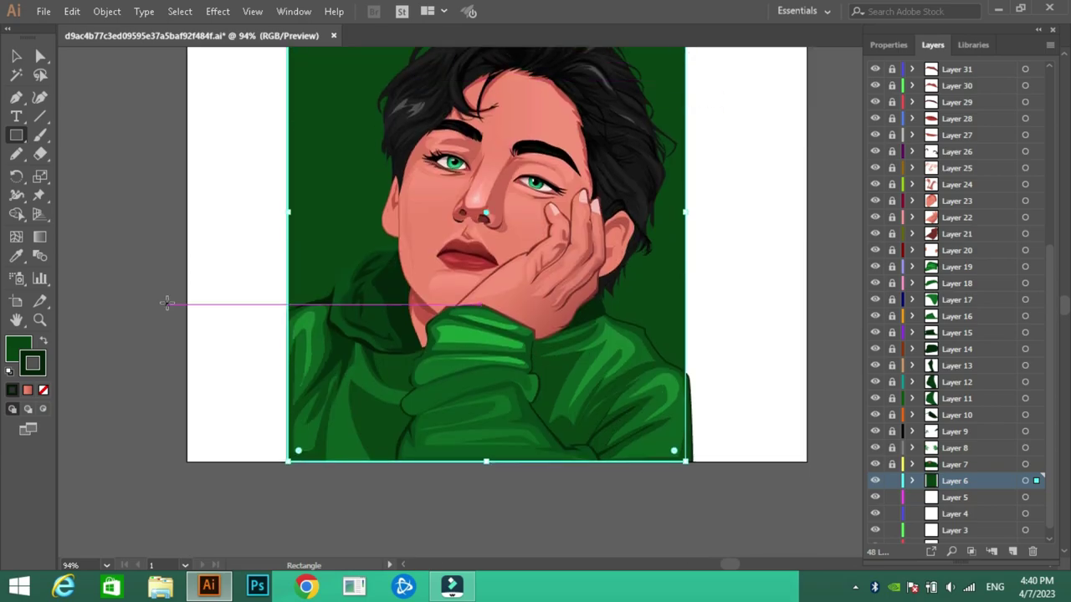
pyautogui.moveTo(288, 214); pyautogui.dragTo(288, 214)
pyautogui.doubleClick(19, 348)
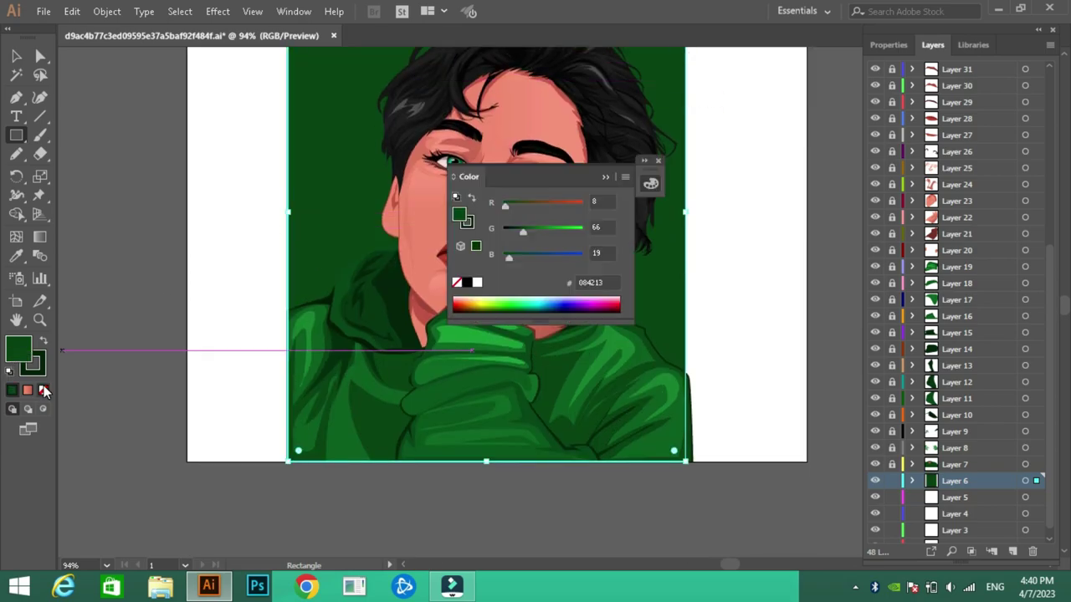
pyautogui.write('D3B97D')
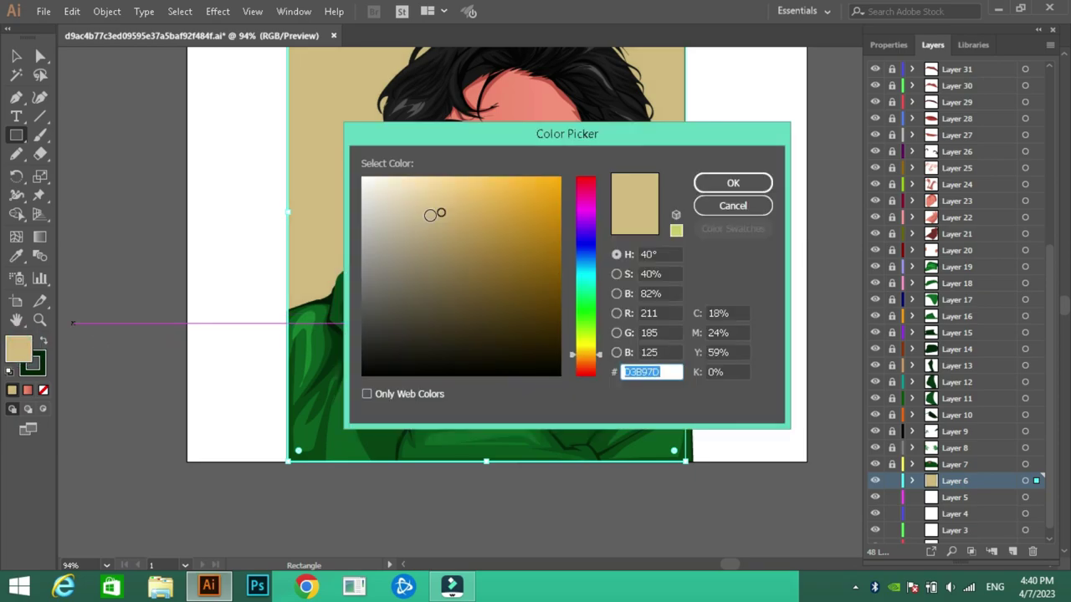
pyautogui.click(484, 194)
pyautogui.press('Return')
pyautogui.click(16, 56)
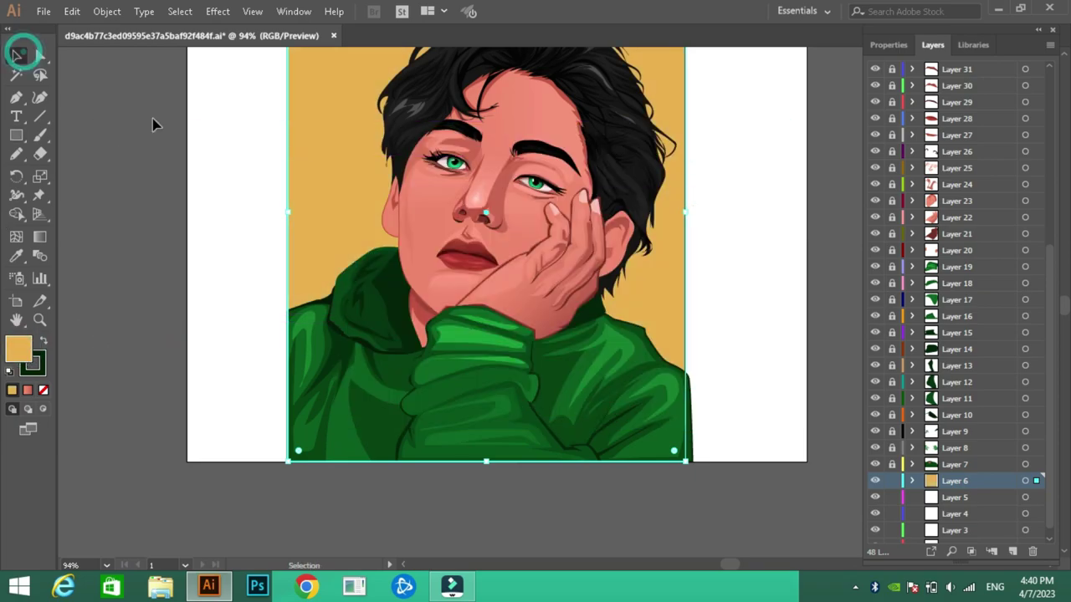
# Step: Confirm the rectangle's dark outline colour and make Layer 5 active
pyautogui.doubleClick(32, 362)
pyautogui.press('Return')
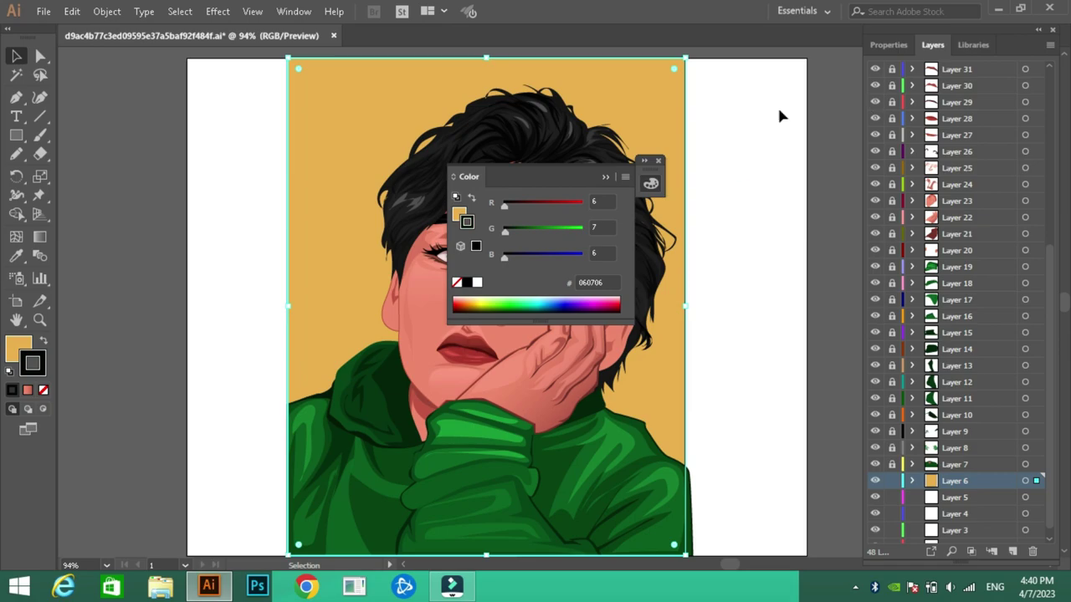
pyautogui.click(933, 44)
pyautogui.hotkey('ctrl', 'shift', 'a')
# Step: Draw a rectangle spanning the whole artboard on Layer 5 for the border strips
pyautogui.click(16, 136)
pyautogui.moveTo(272, 53); pyautogui.dragTo(709, 528)
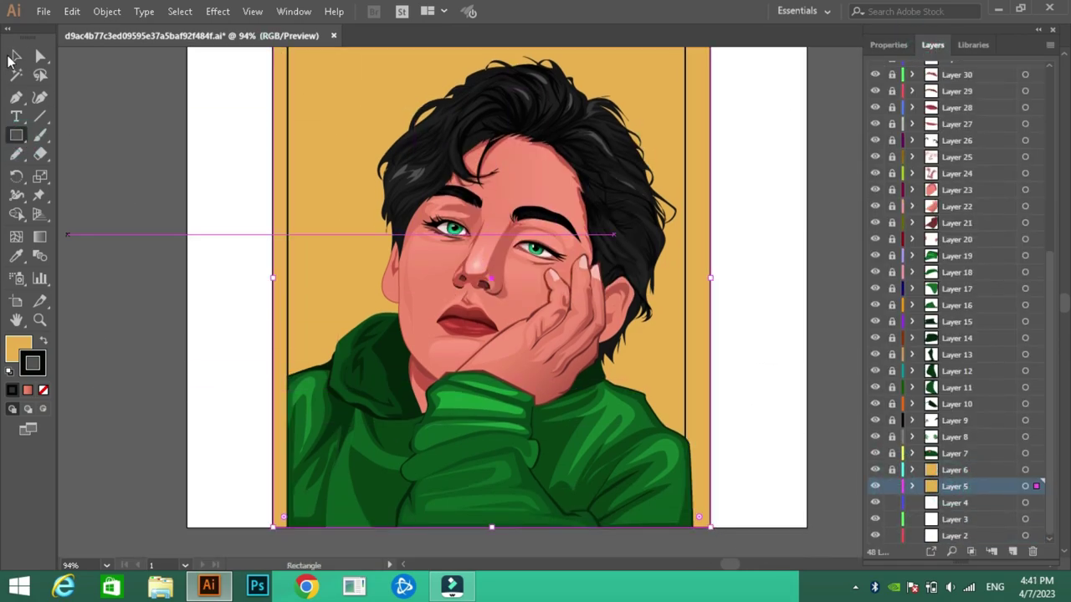
pyautogui.press('v')
pyautogui.click(677, 383)
pyautogui.click(698, 196)
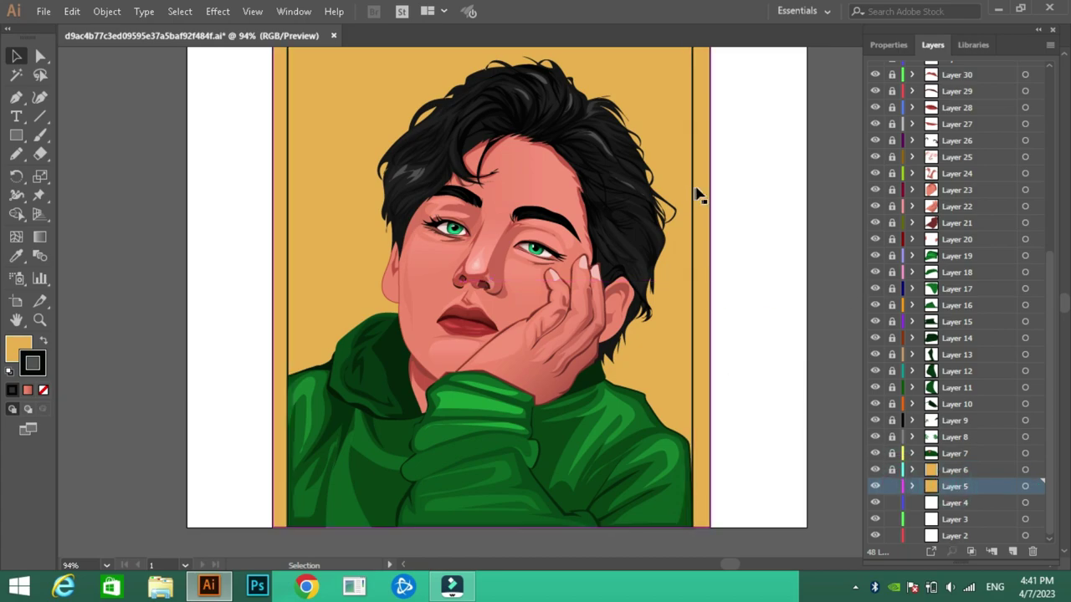
# Step: Try pattern swatches on the border strips, settling on Nature_Animal Skins Elephant
pyautogui.click(293, 11)
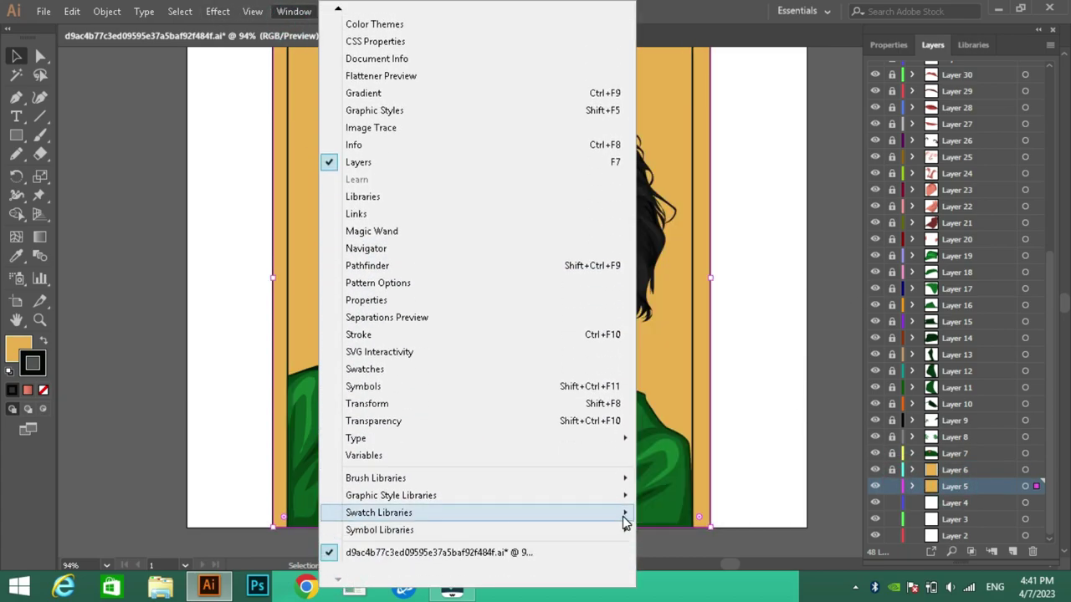
pyautogui.click(954, 371)
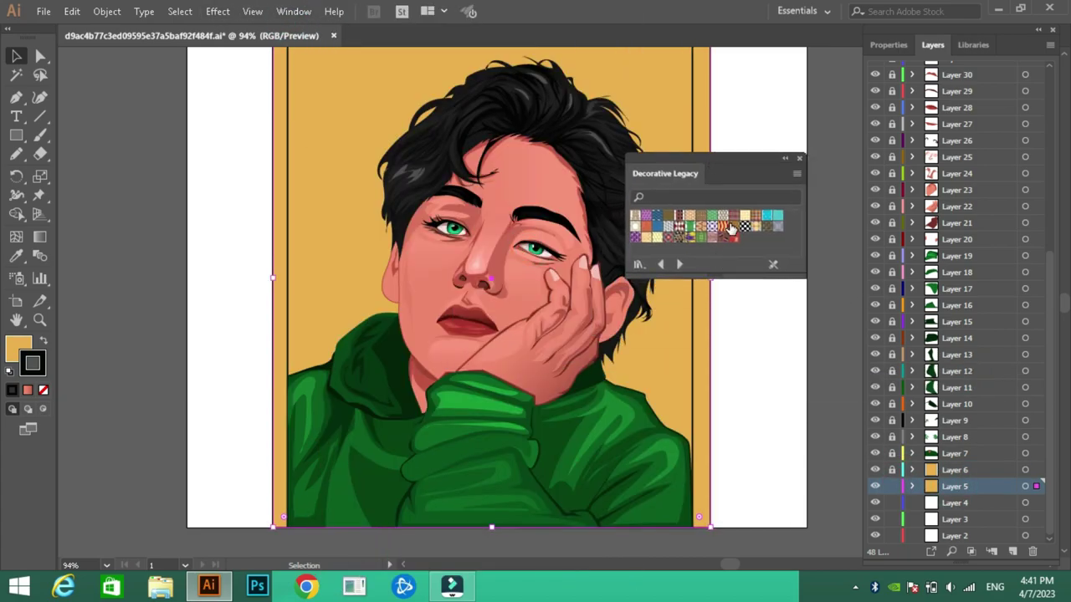
pyautogui.click(18, 346)
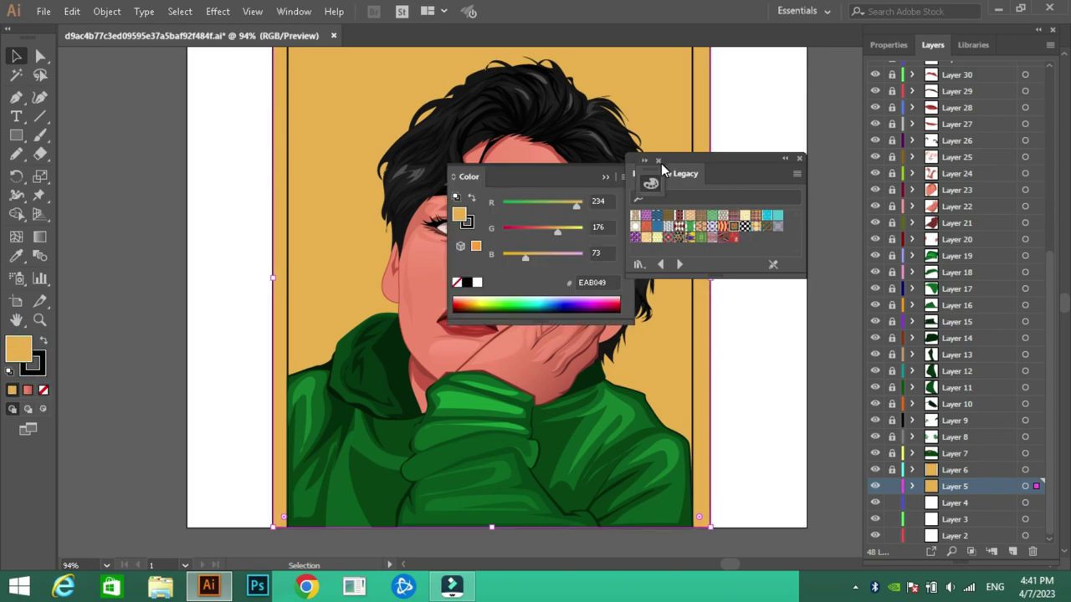
pyautogui.click(744, 226)
pyautogui.click(682, 232)
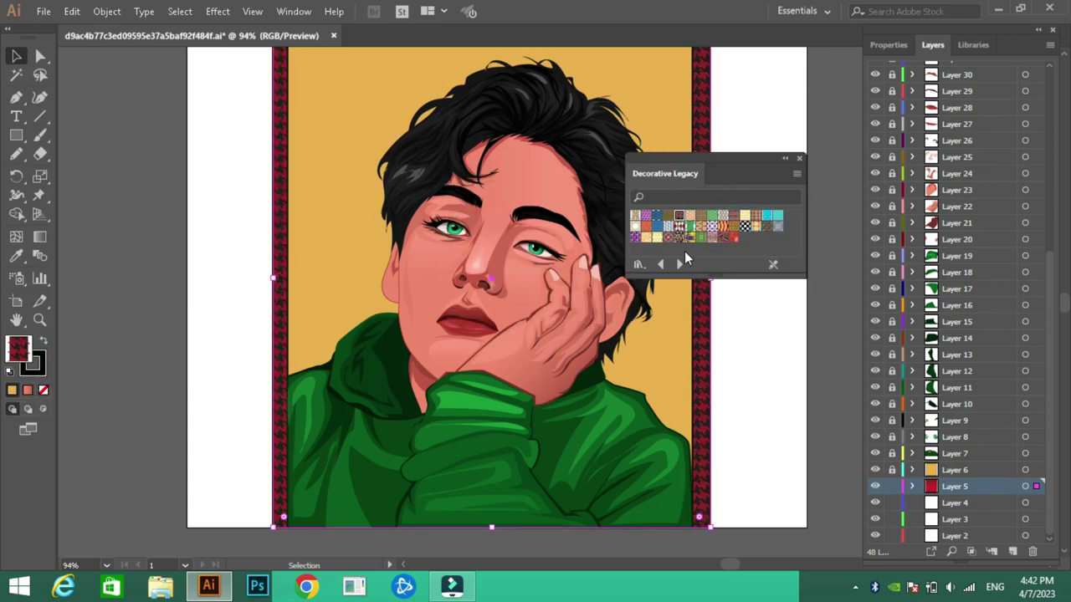
pyautogui.click(679, 264)
pyautogui.click(678, 265)
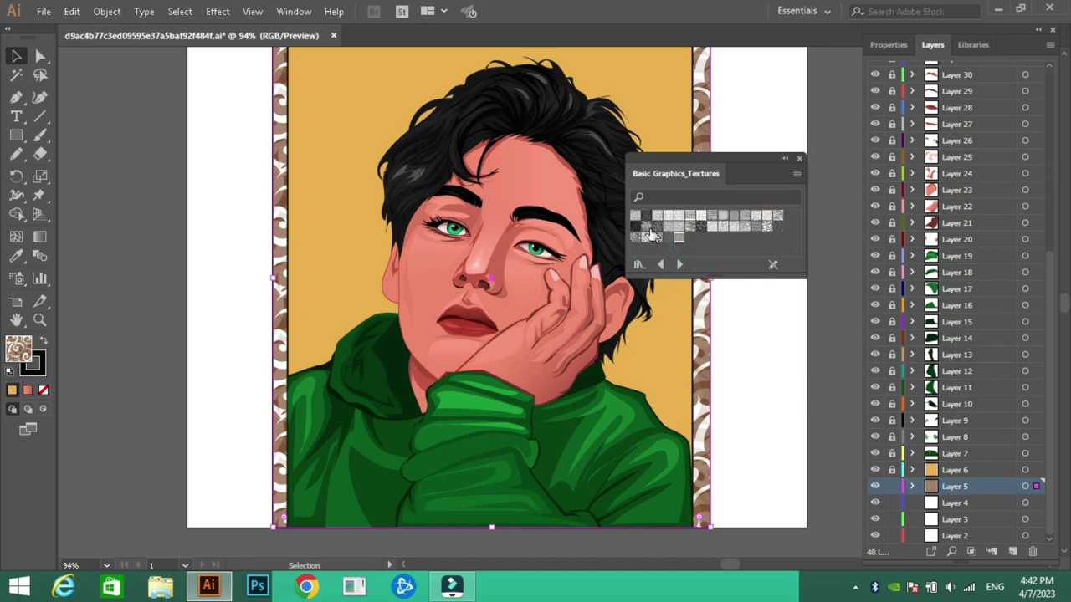
pyautogui.click(670, 226)
pyautogui.click(658, 265)
pyautogui.click(680, 264)
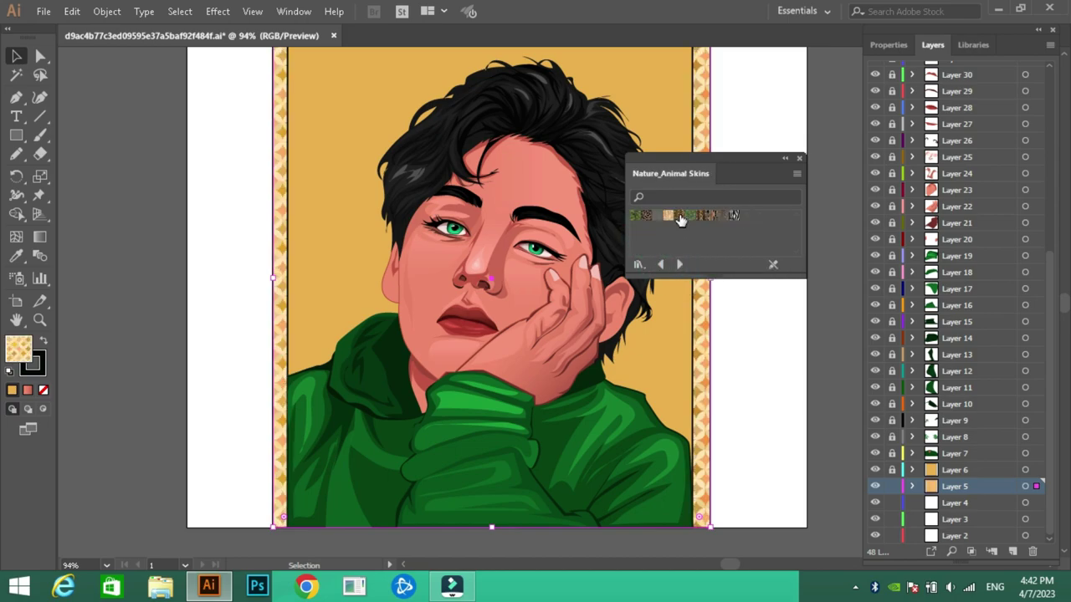
pyautogui.click(655, 216)
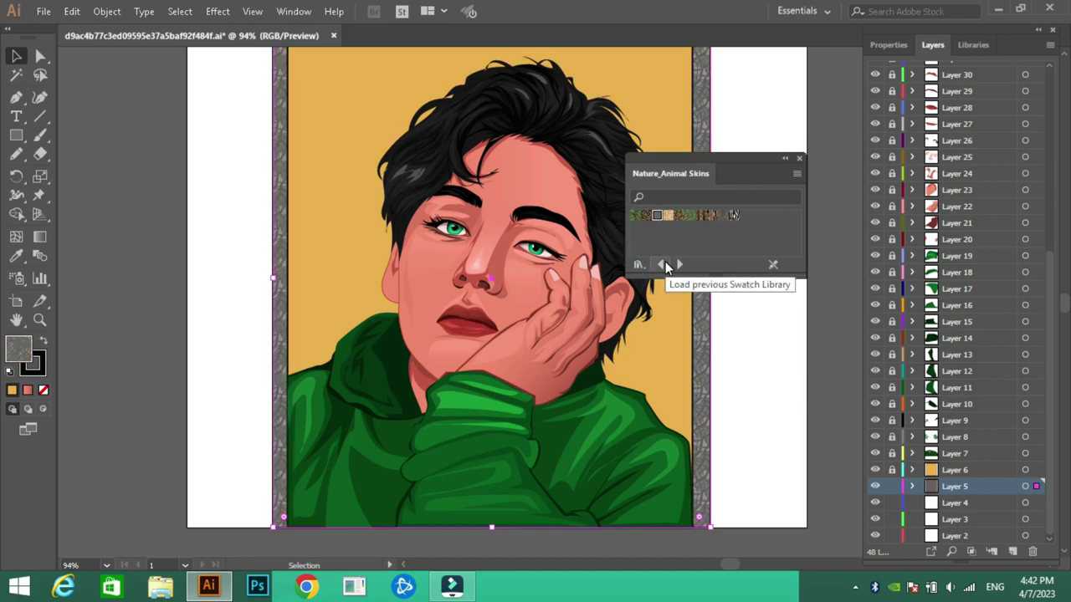
# Step: Close the pattern library, deselect, and lock the border strips' layer
pyautogui.click(800, 157)
pyautogui.click(107, 123)
pyautogui.click(892, 486)
# Step: Draw a rectangle covering the whole artboard and give it a light pink fill
pyautogui.click(16, 134)
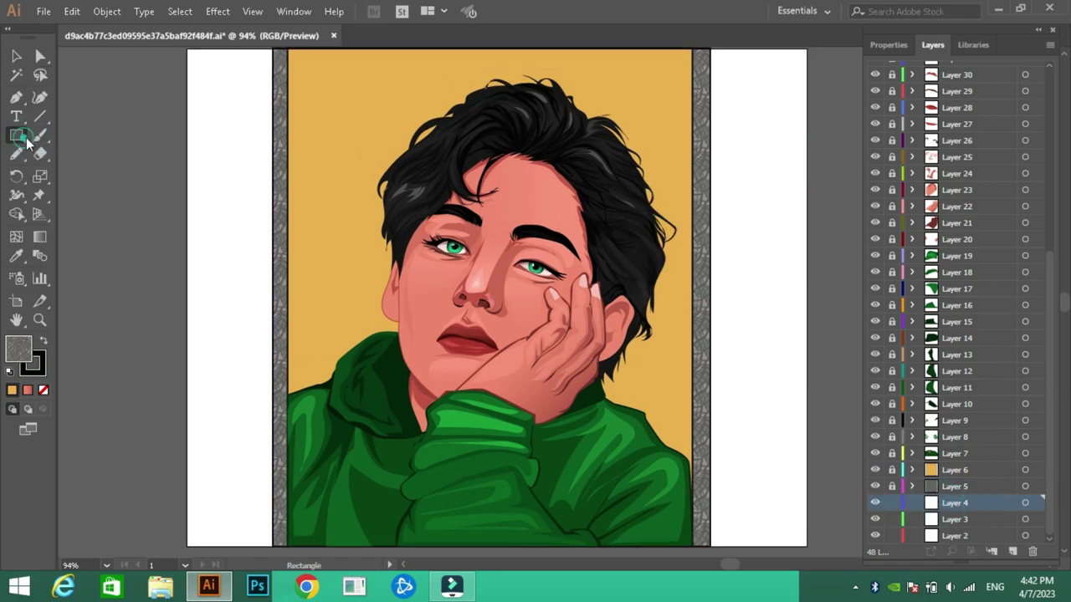
pyautogui.moveTo(187, 48); pyautogui.dragTo(808, 548)
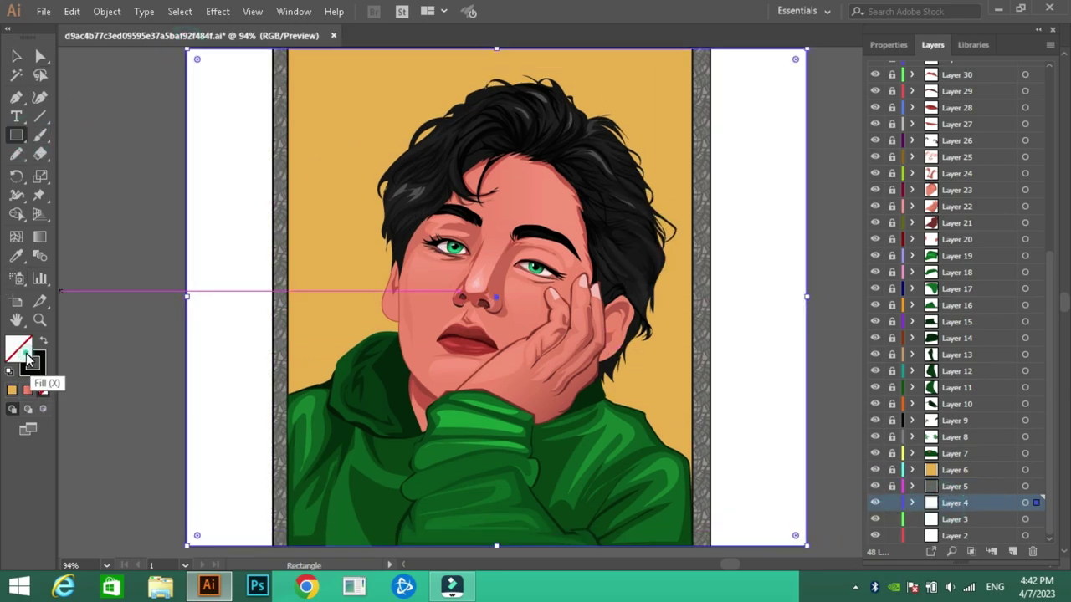
pyautogui.press('/')
pyautogui.doubleClick(32, 362)
pyautogui.write('FCB89D')
pyautogui.click(733, 182)
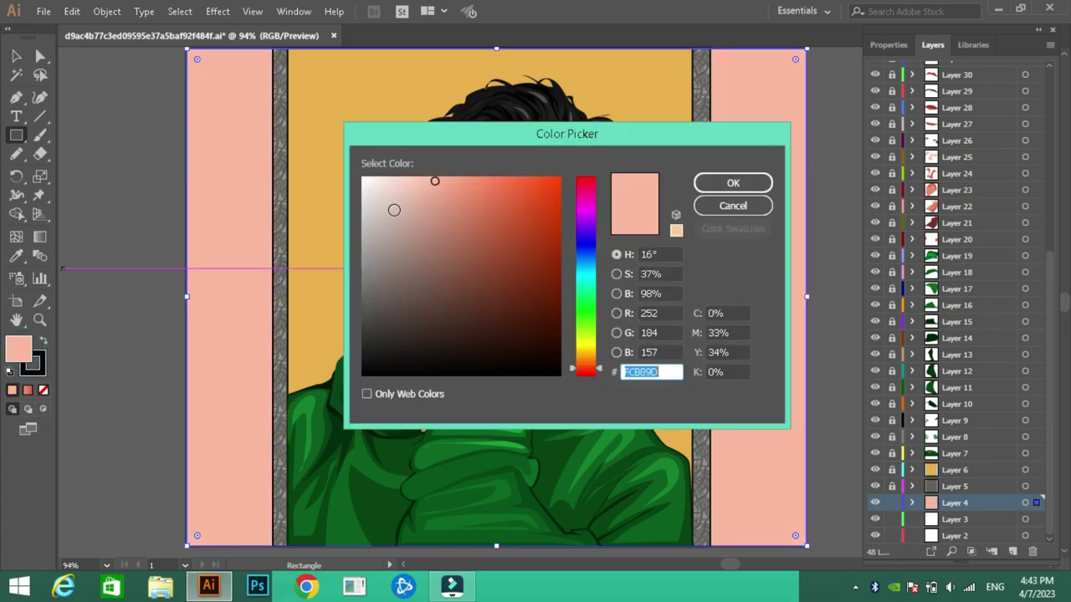
pyautogui.click(708, 184)
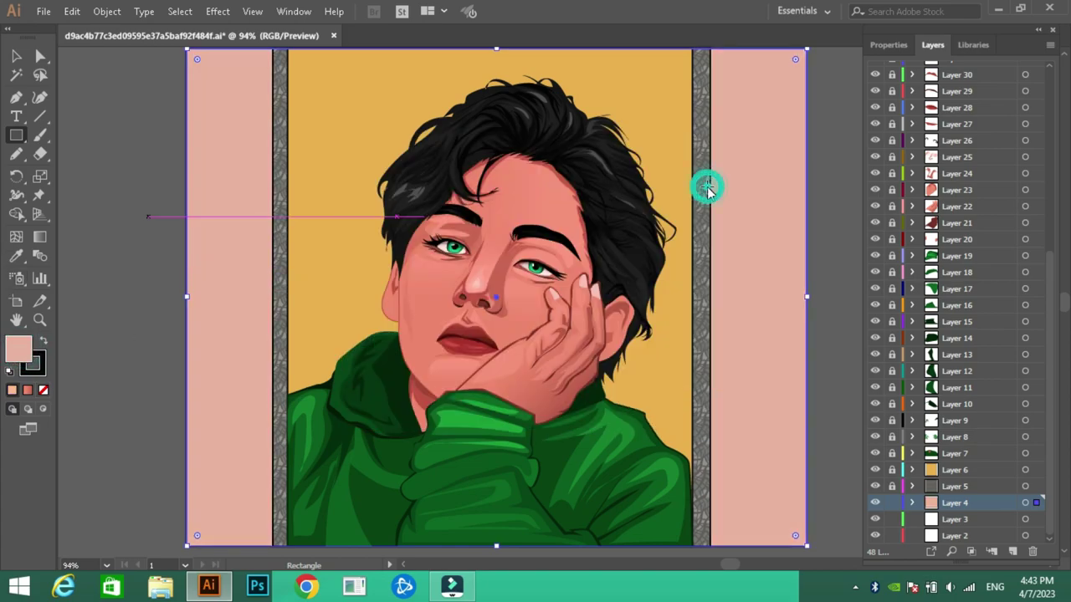
pyautogui.doubleClick(25, 350)
pyautogui.click(727, 185)
pyautogui.press('v')
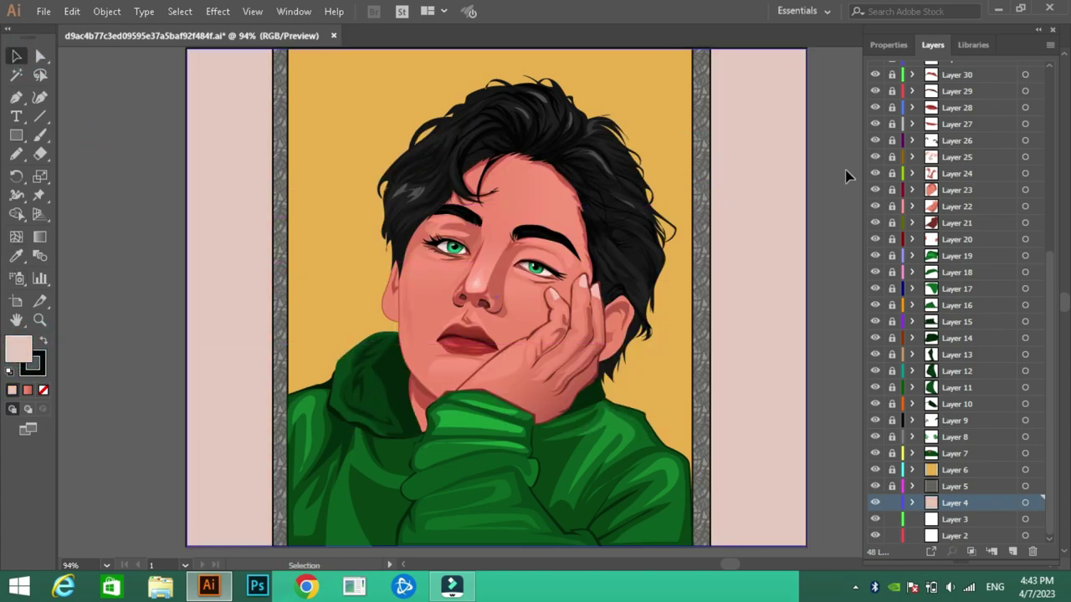
# Step: Browse the pattern swatch libraries, trying a crosshatch texture on the side panels
pyautogui.click(293, 11)
pyautogui.moveTo(379, 513)
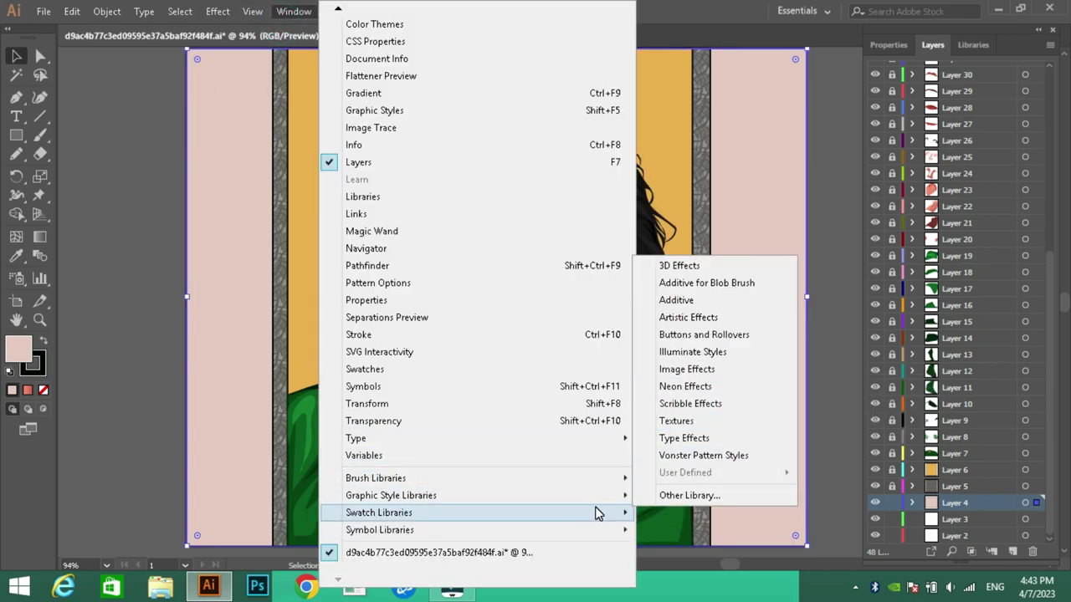
pyautogui.click(676, 266)
pyautogui.click(681, 222)
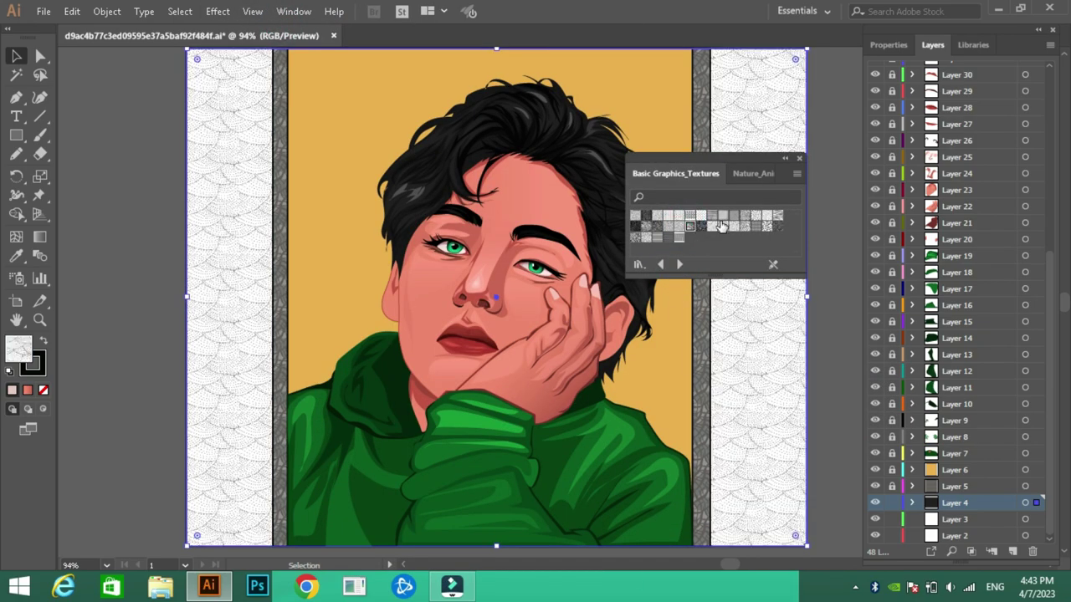
pyautogui.click(758, 228)
pyautogui.click(680, 266)
pyautogui.click(680, 264)
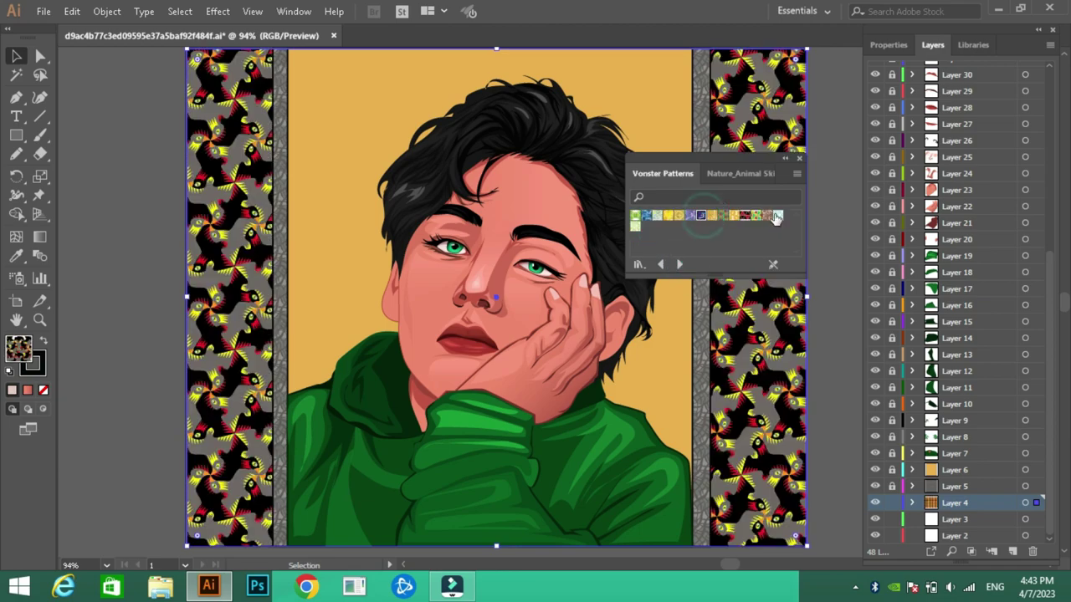
# Step: Try animal-skin, leopard, Bamboo, foliage and flower patterns, settling on a grey ornament pattern
pyautogui.click(722, 215)
pyautogui.click(667, 215)
pyautogui.click(681, 264)
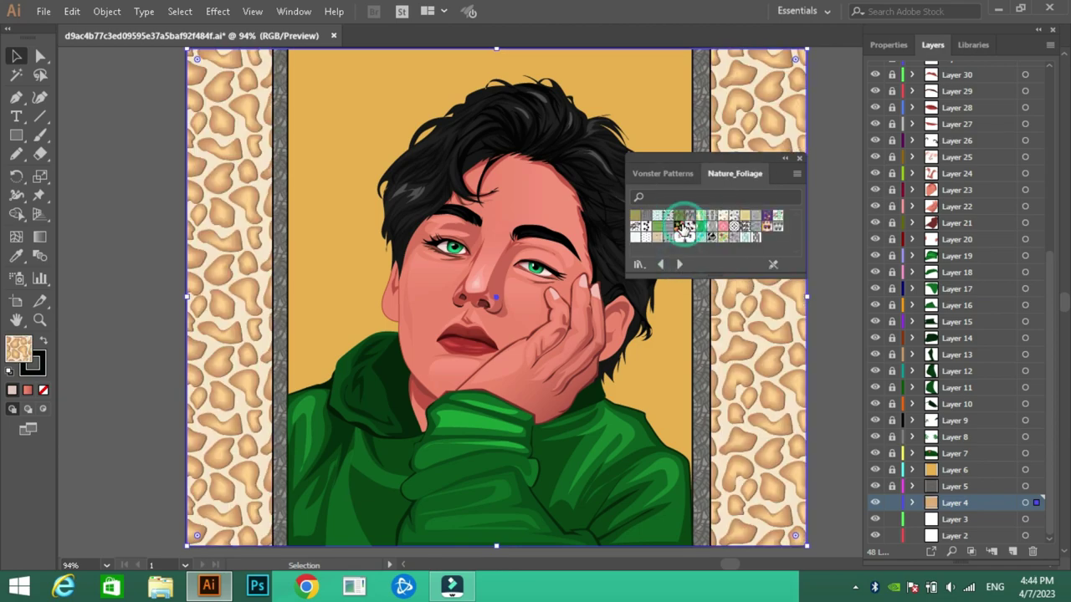
pyautogui.click(709, 219)
pyautogui.click(646, 217)
pyautogui.click(673, 226)
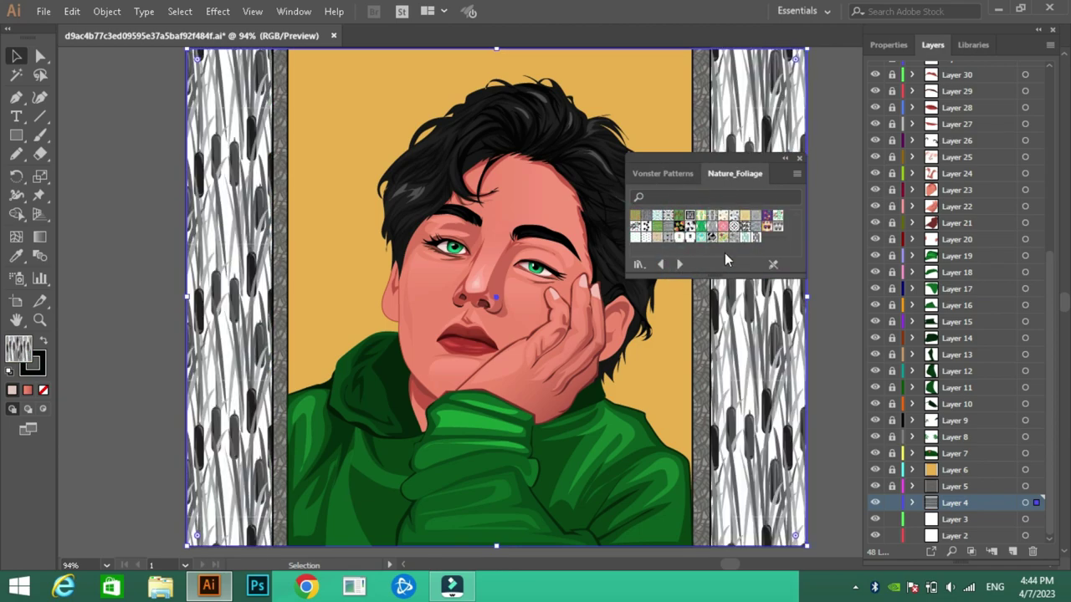
pyautogui.click(711, 226)
pyautogui.click(757, 216)
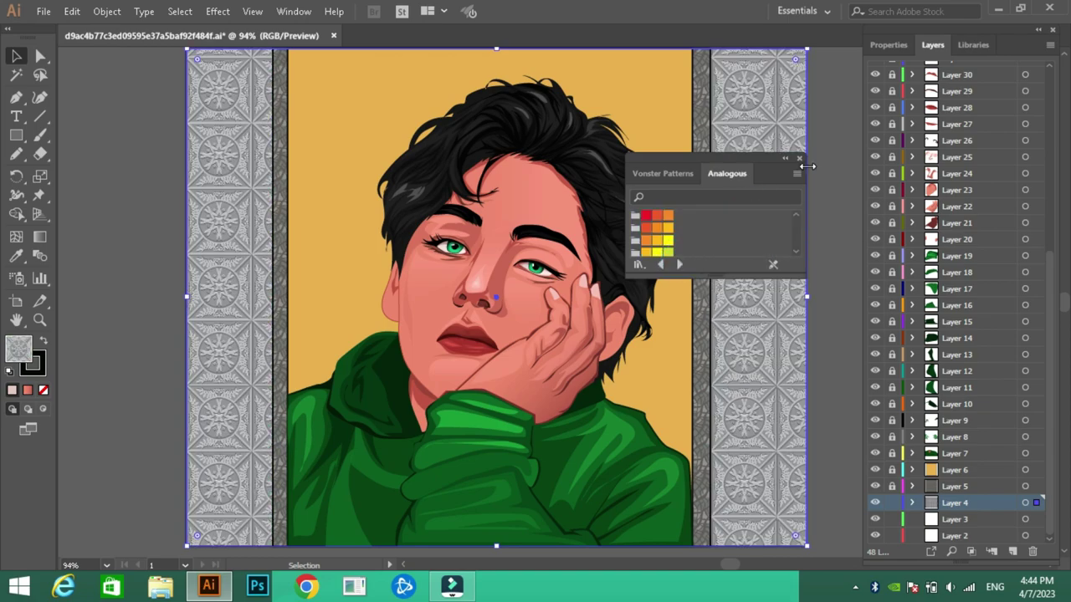
pyautogui.click(799, 158)
pyautogui.click(87, 148)
pyautogui.scroll(1, 825, 174)
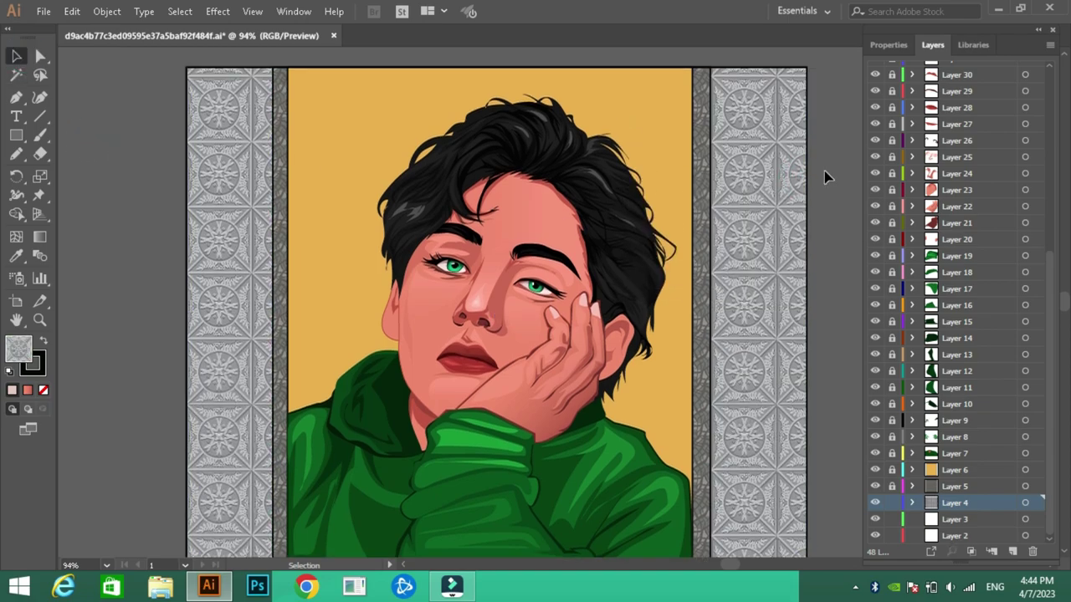
# Step: Try a flat grey fill on the side panels, undo it, and clear their fill
pyautogui.click(230, 251)
pyautogui.doubleClick(19, 346)
pyautogui.click(733, 182)
pyautogui.doubleClick(18, 346)
pyautogui.click(734, 181)
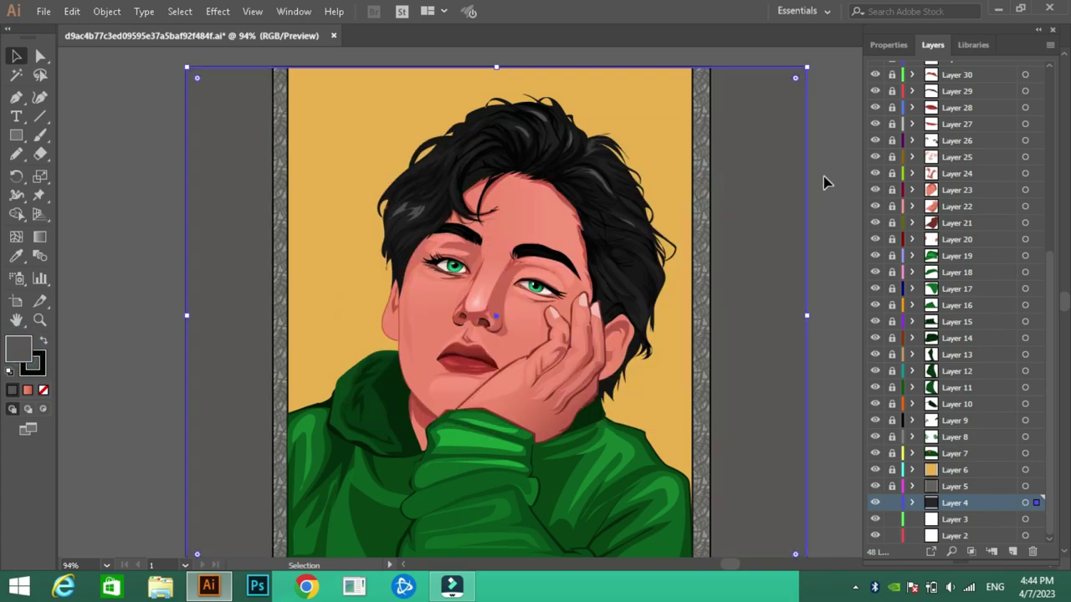
pyautogui.hotkey('ctrl', 'z')
pyautogui.hotkey('ctrl', 'z')
pyautogui.click(191, 299)
pyautogui.click(43, 390)
# Step: Fill the side panels with a light blue, then adjust it toward a brighter cyan
pyautogui.doubleClick(18, 346)
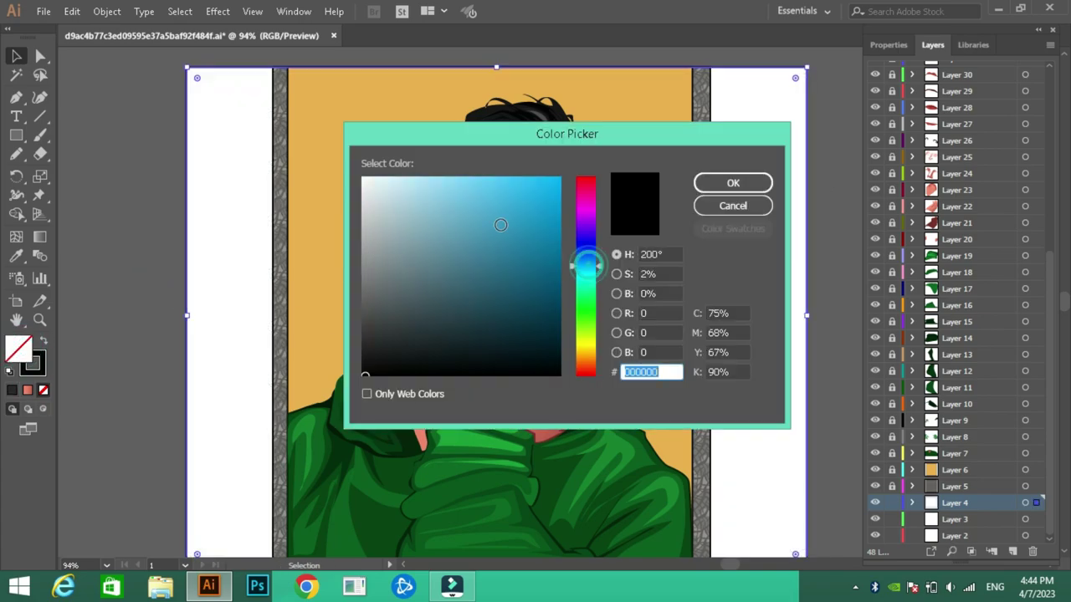
pyautogui.click(396, 192)
pyautogui.click(733, 183)
pyautogui.doubleClick(18, 346)
pyautogui.click(415, 191)
pyautogui.click(733, 182)
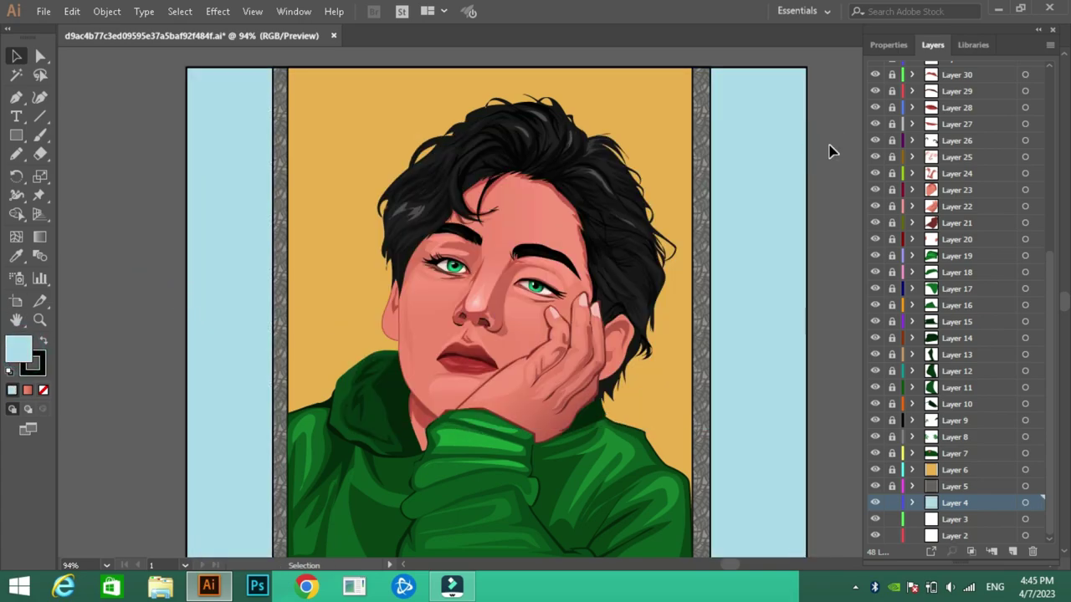
pyautogui.doubleClick(18, 347)
pyautogui.click(733, 183)
pyautogui.doubleClick(18, 346)
pyautogui.click(416, 191)
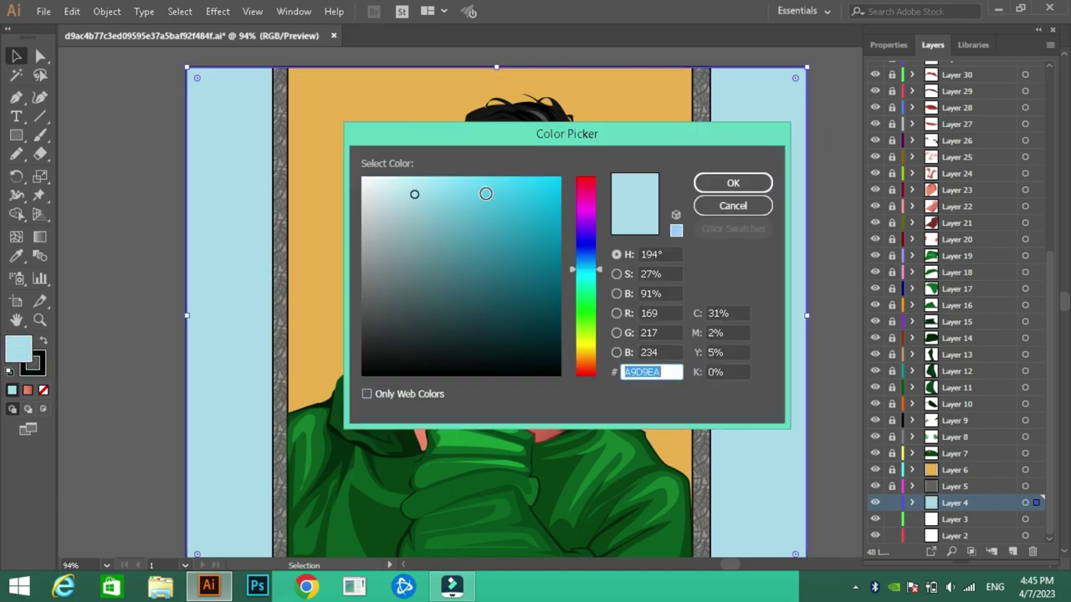
pyautogui.click(733, 182)
# Step: Try a darker teal, settle on a light cyan fill, and lock the side panels' layer
pyautogui.doubleClick(18, 347)
pyautogui.click(733, 183)
pyautogui.doubleClick(19, 347)
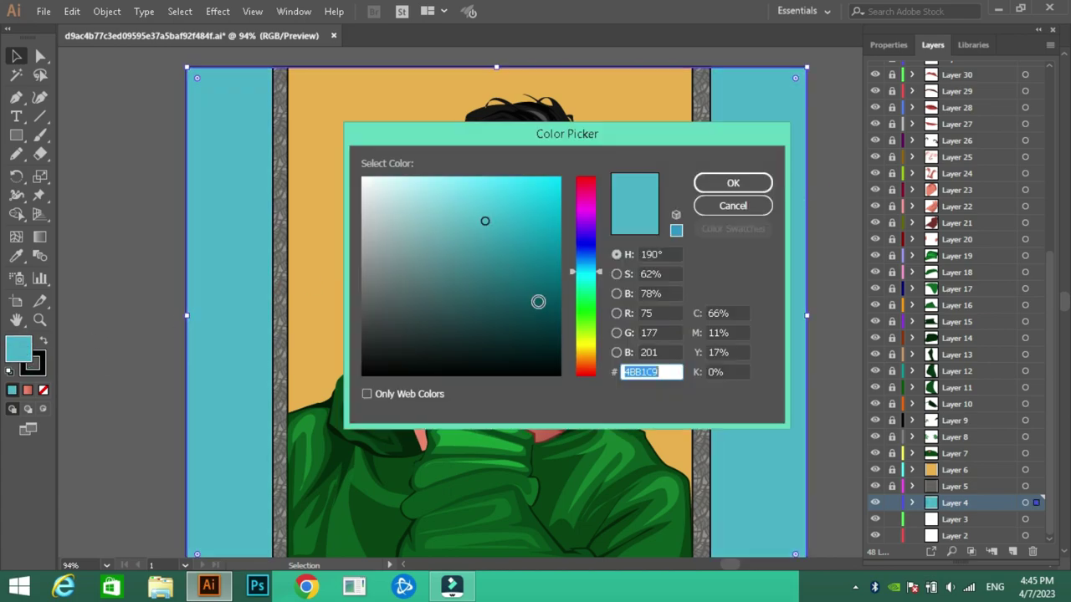
pyautogui.click(538, 301)
pyautogui.click(733, 182)
pyautogui.doubleClick(18, 347)
pyautogui.click(476, 196)
pyautogui.click(733, 182)
pyautogui.doubleClick(18, 346)
pyautogui.click(733, 182)
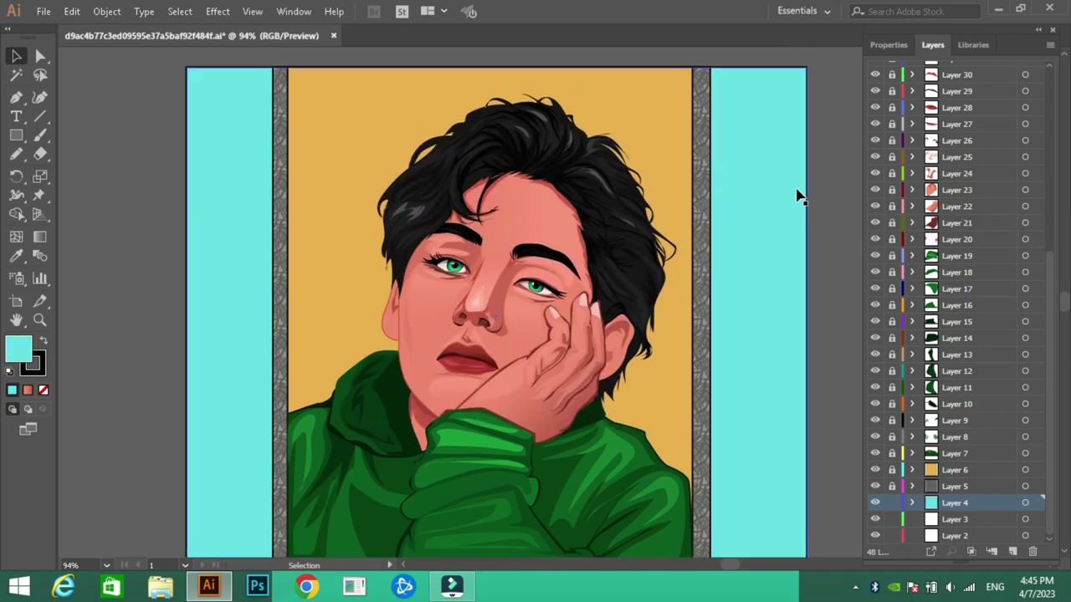
pyautogui.hotkey('ctrl', '2')
pyautogui.click(755, 269)
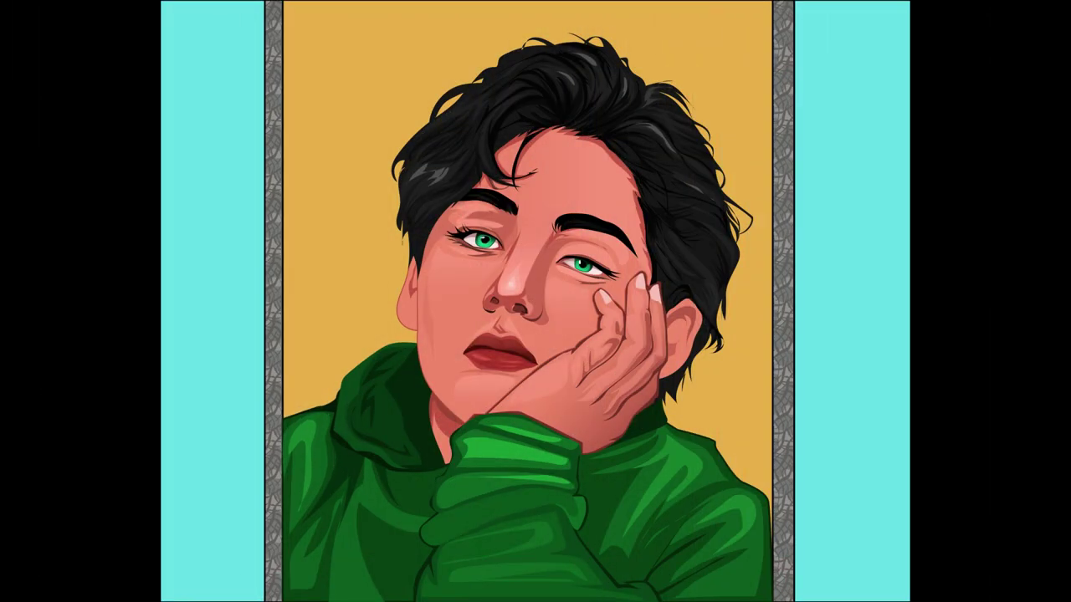